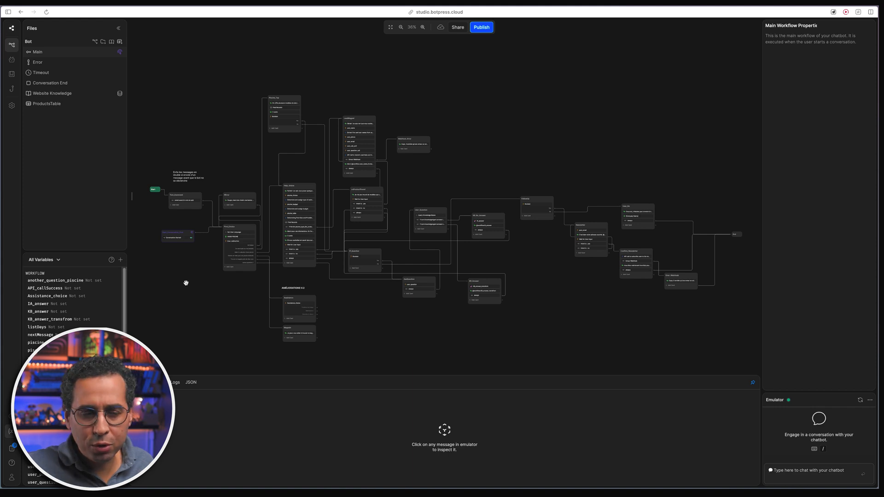
- Zoom to the start of the Main flow and inspect the Start_Conversation_First trigger
scroll(187, 286, left, 3)
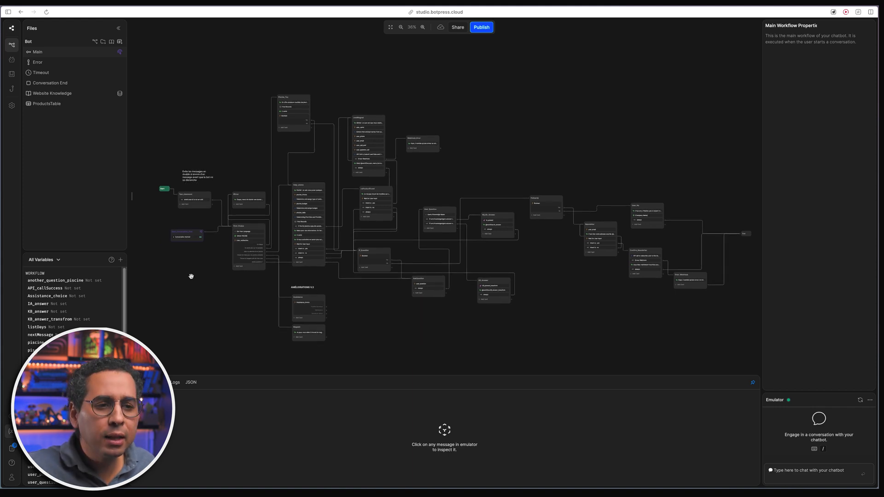
scroll(165, 221, up, 10)
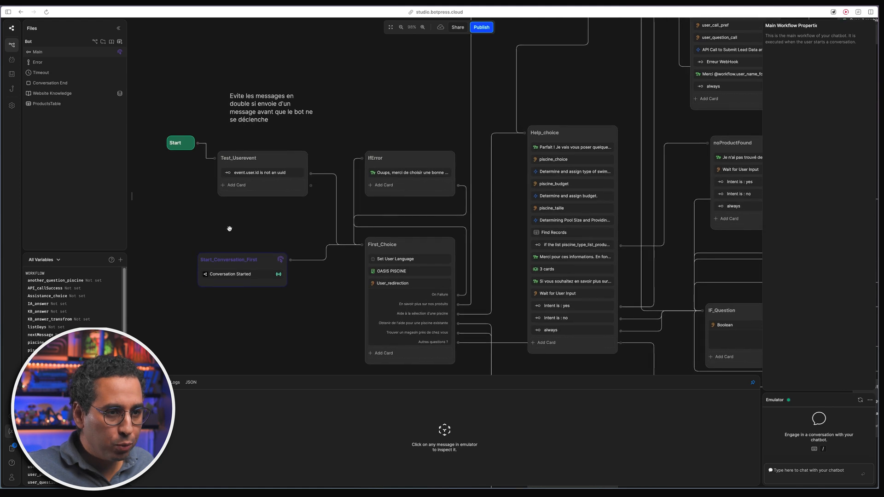
scroll(229, 229, up, 3)
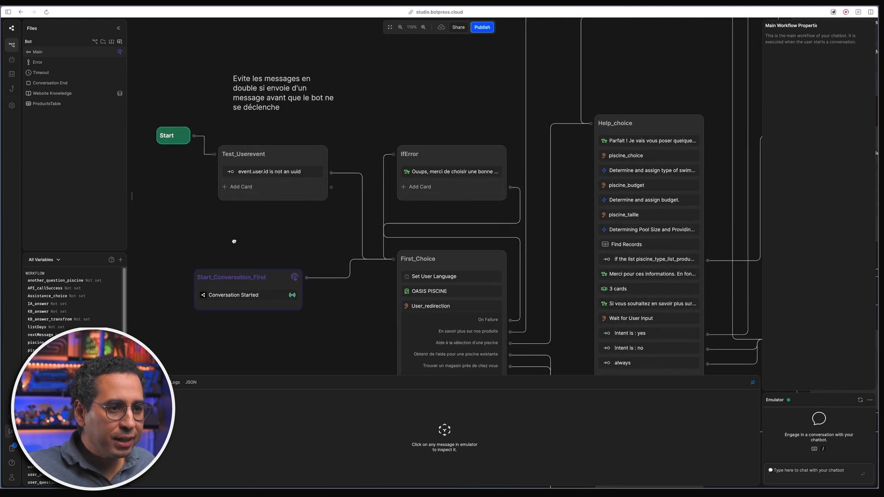
mouse_move(235, 238)
mouse_down()
mouse_move(249, 247)
mouse_move(247, 235)
mouse_up()
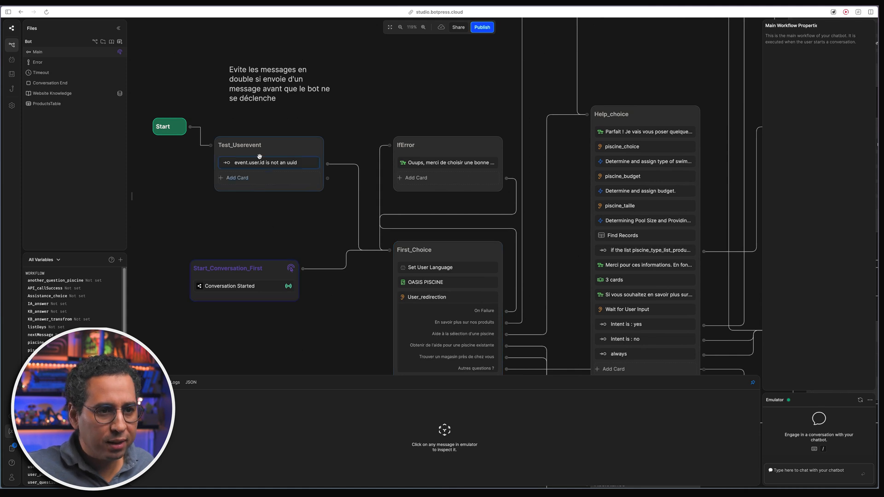
click(247, 271)
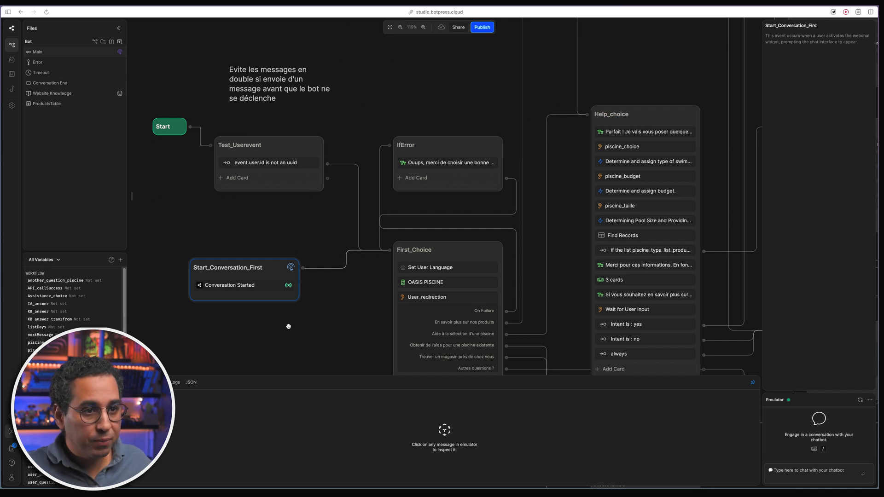
- Show the Test_Userevent node's settings, which check whether event.user.id is not an uuid
drag(302, 224, 319, 257)
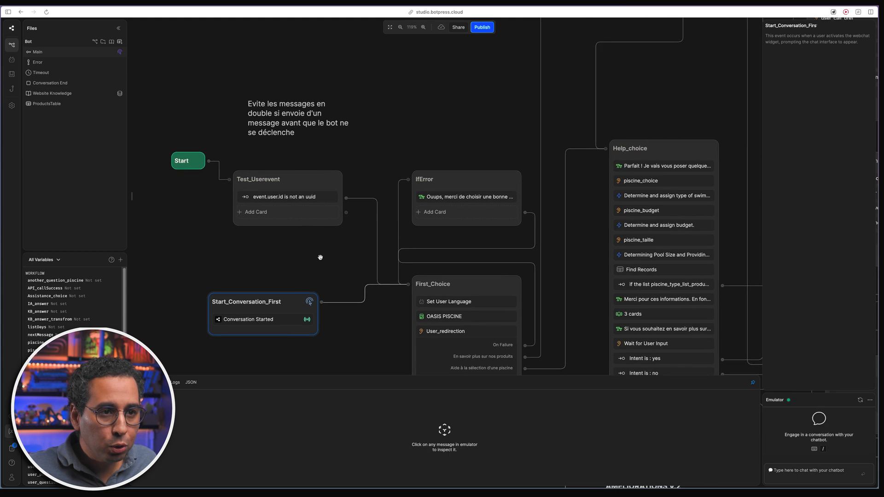
scroll(310, 180, up, 1)
click(309, 181)
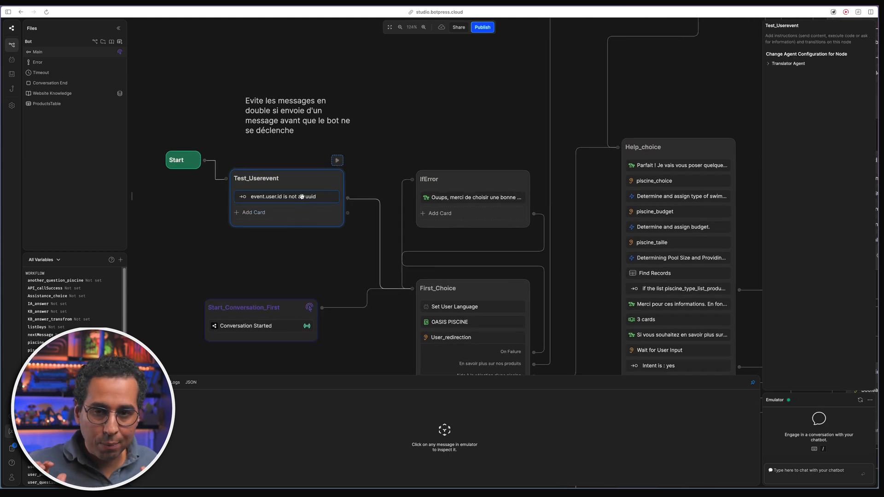
- Inspect the 'event.user.id is not an uuid' transition condition, then move over to First_Choice's language setting
click(302, 197)
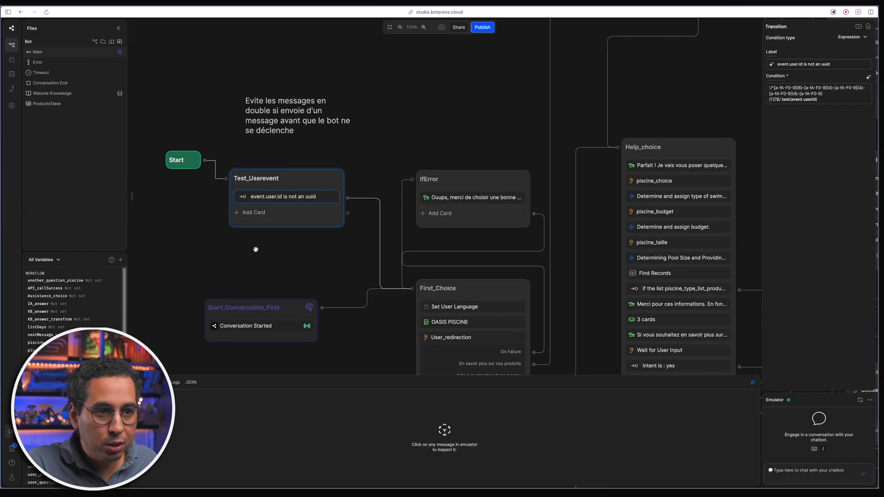
drag(347, 262, 259, 130)
scroll(412, 195, up, 2)
drag(287, 225, 246, 247)
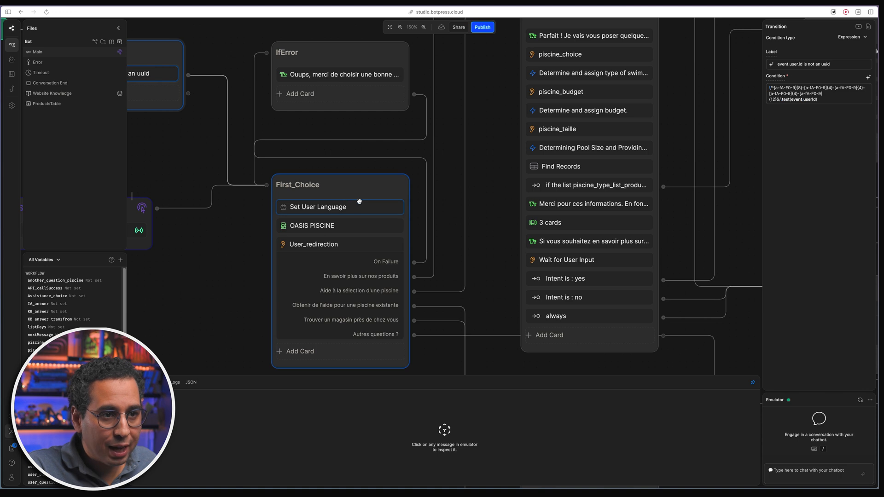
click(330, 208)
- View the OASIS PISCINE welcome card and the User_redirection question settings
click(341, 224)
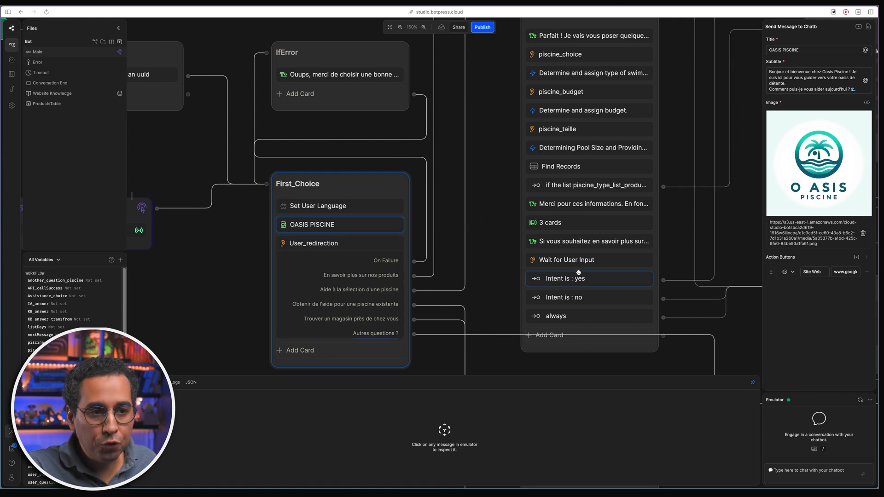
click(368, 245)
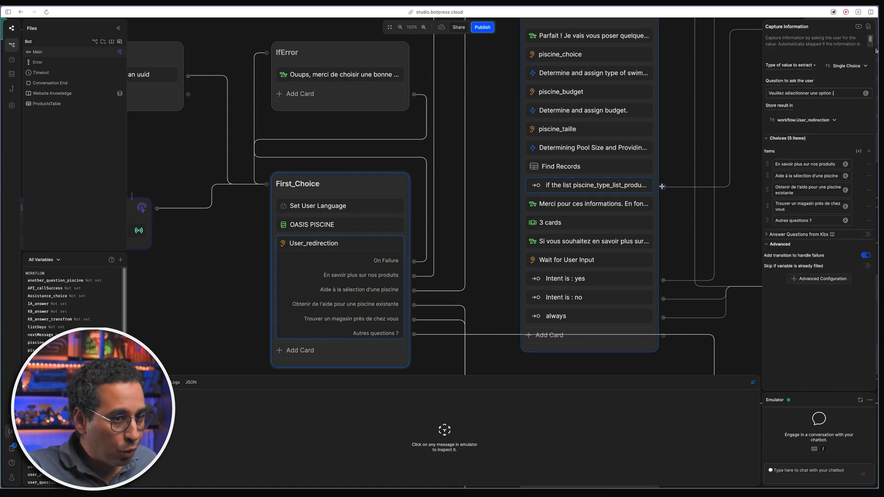
scroll(440, 204, down, 2)
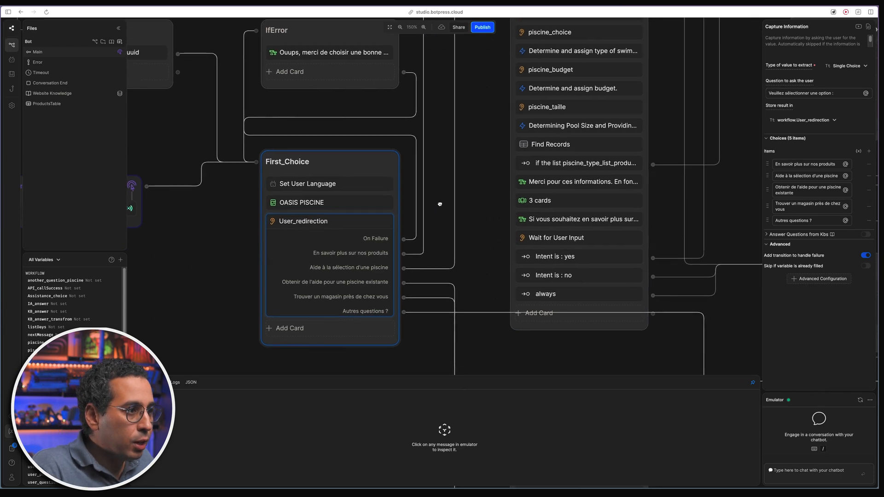
scroll(439, 204, up, 1)
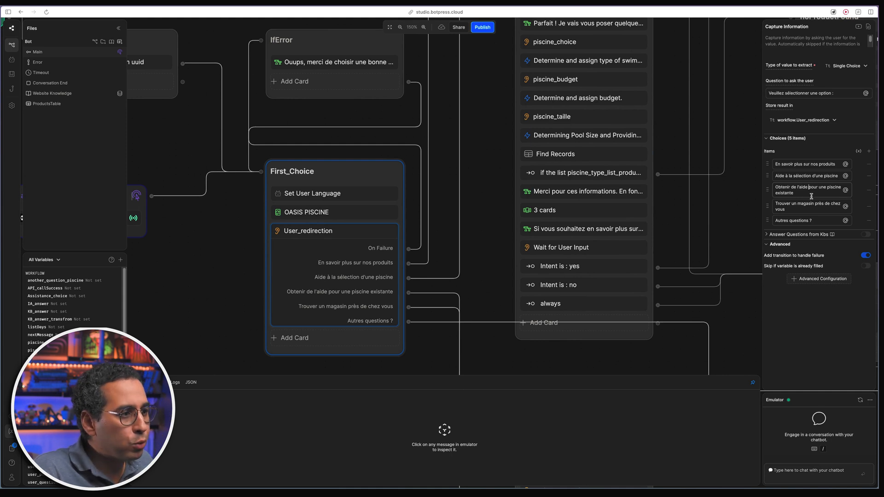
- Pan past the AMÉLIORATIONS V.2 nodes and back to First_Choice, IfError and Help_choice
click(476, 272)
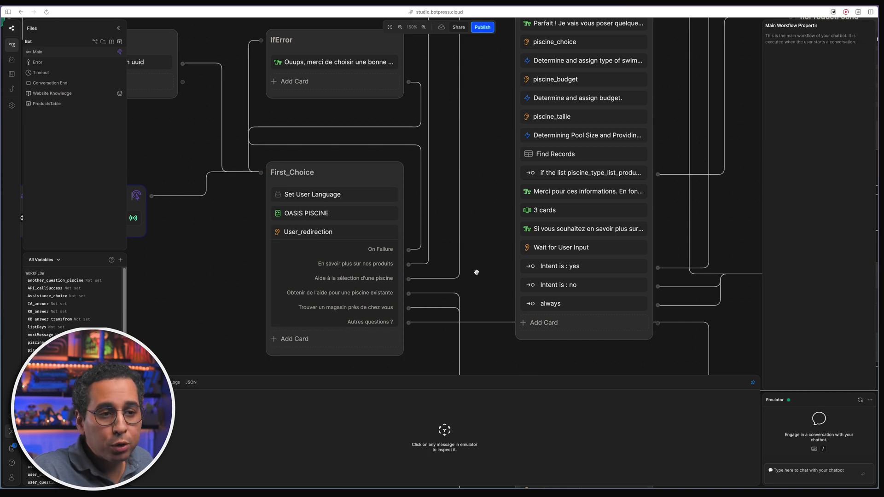
drag(475, 272, 398, 48)
drag(357, 200, 297, 172)
drag(244, 156, 385, 370)
drag(226, 182, 225, 244)
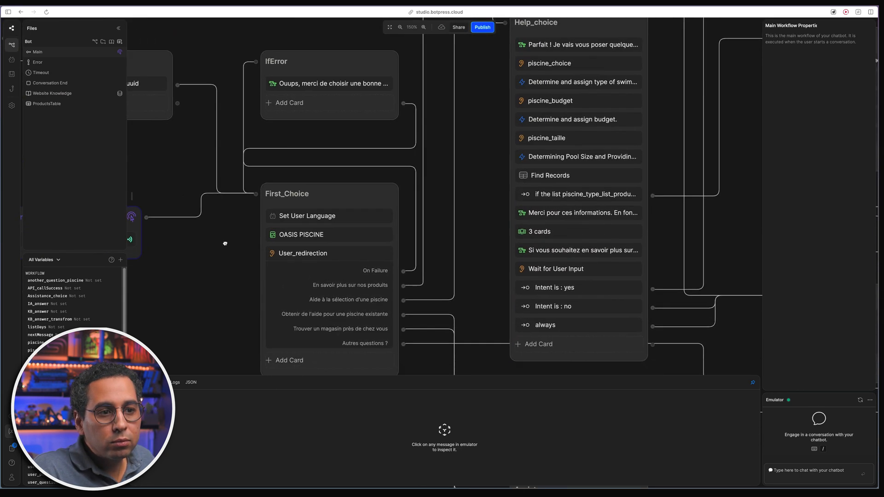
- Compare IfError with User_redirection's Single Choice capture of five options stored in workflow.User_redirection
click(331, 286)
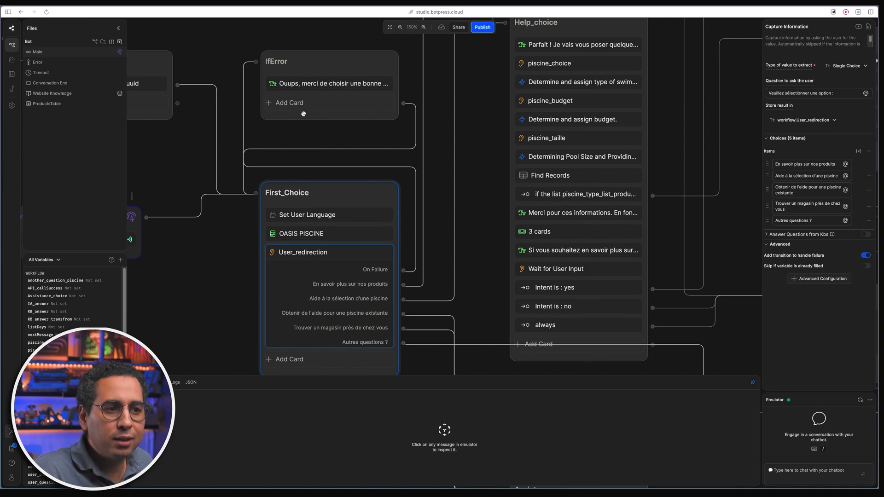
click(326, 70)
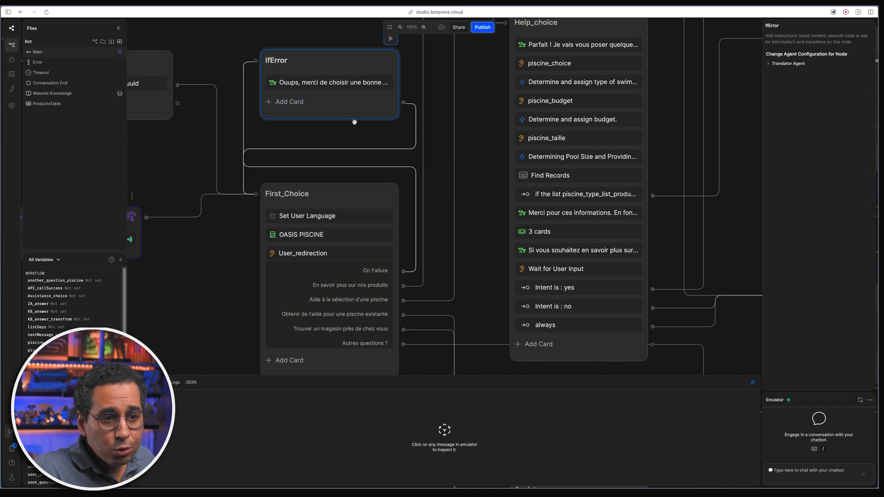
click(369, 285)
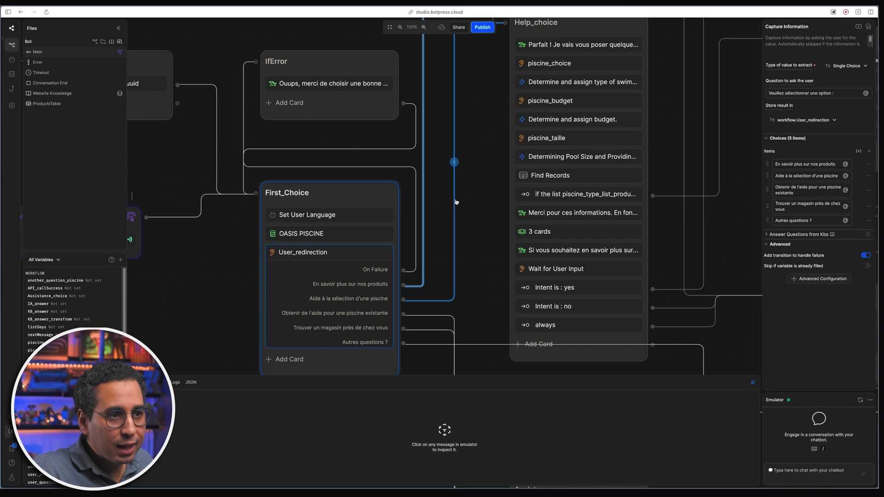
scroll(455, 202, down, 5)
drag(475, 128, 483, 329)
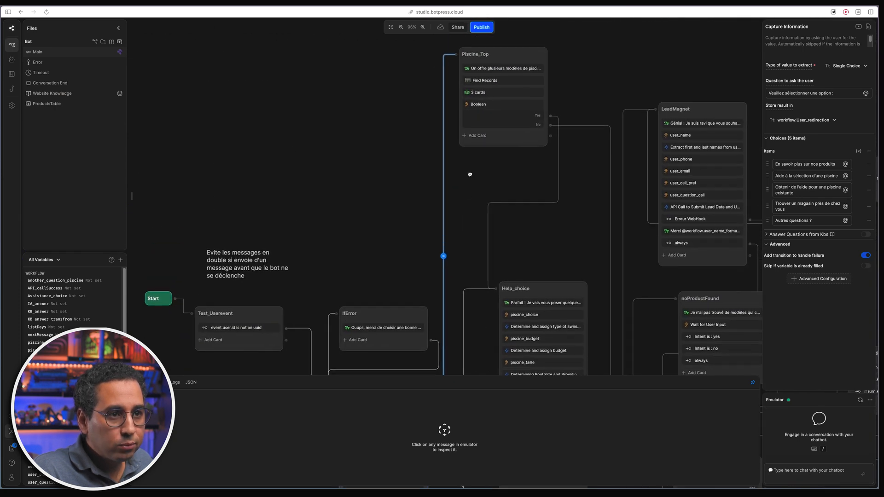
- Check Piscine_Top's intro message and its ProductsTable filter (Category PISCINE, TopSales True), then deselect
scroll(470, 170, up, 3)
scroll(497, 188, up, 5)
scroll(506, 175, right, 2)
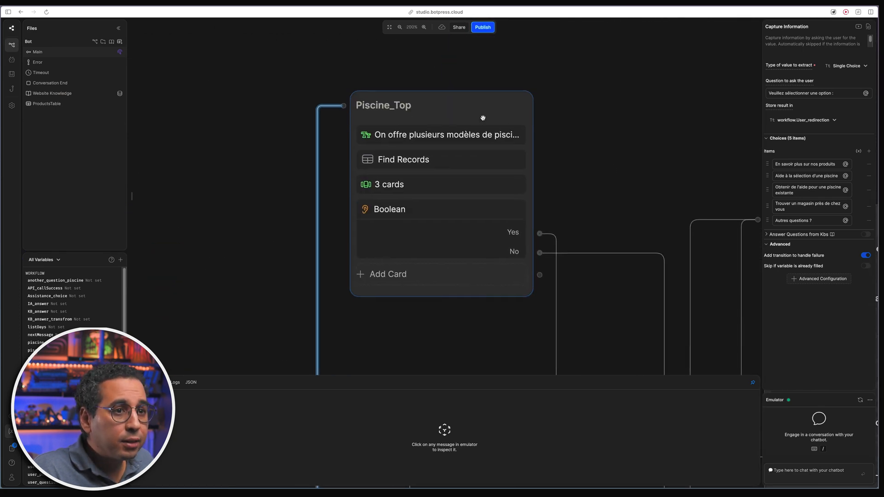
click(481, 133)
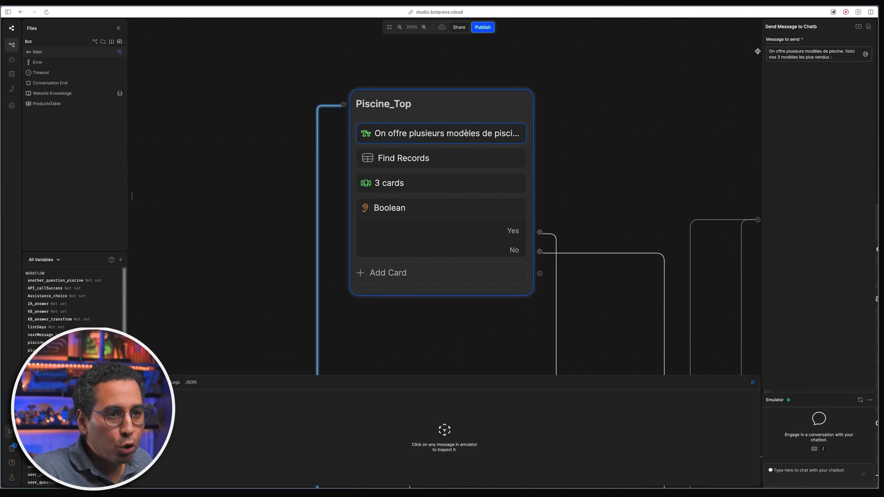
scroll(596, 192, right, 2)
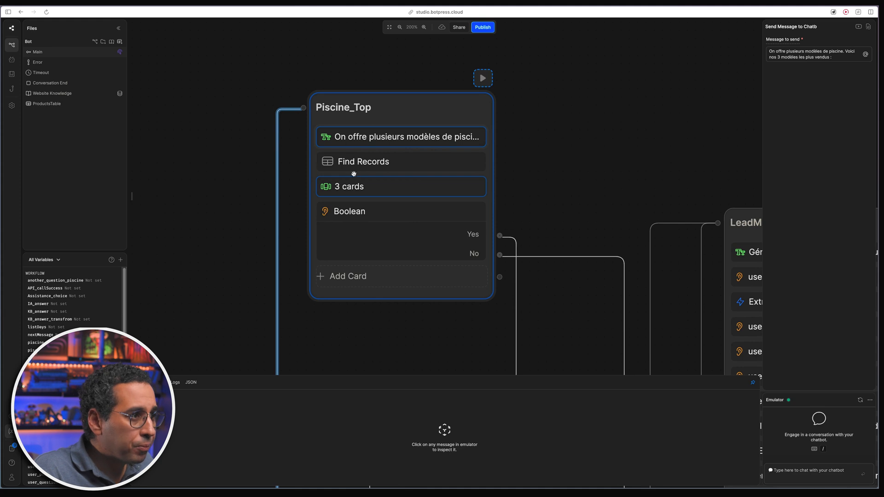
click(374, 161)
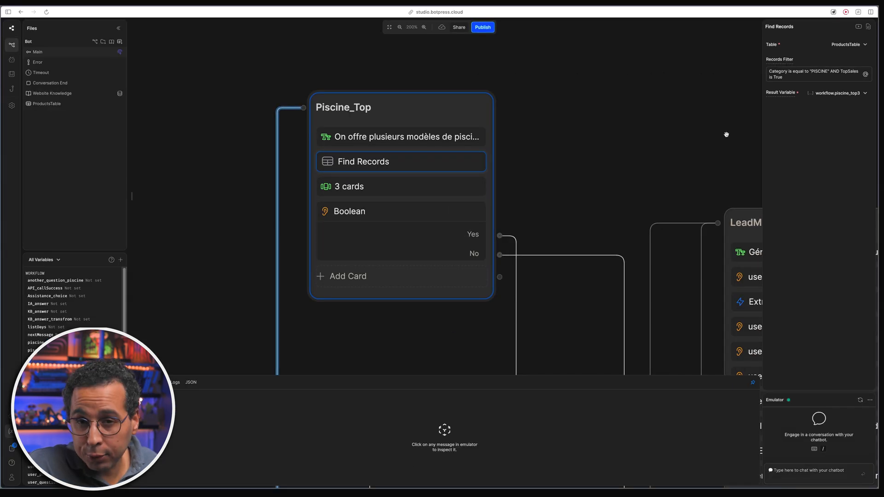
click(262, 187)
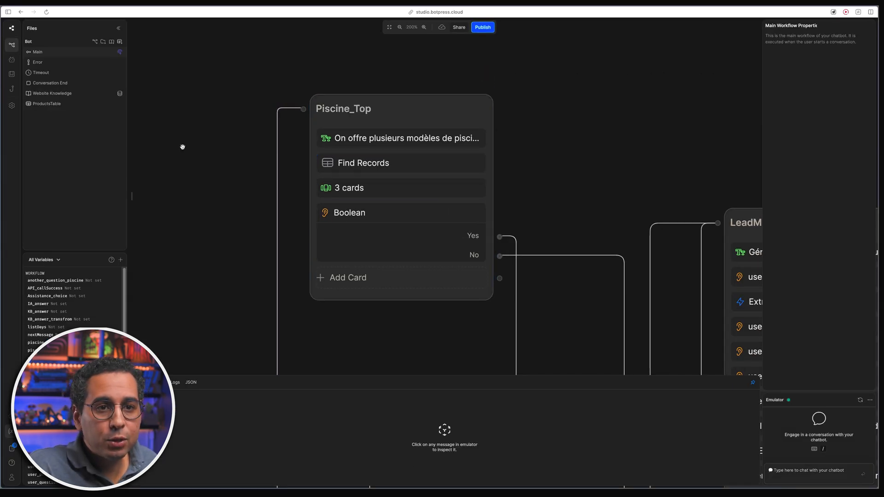
click(52, 104)
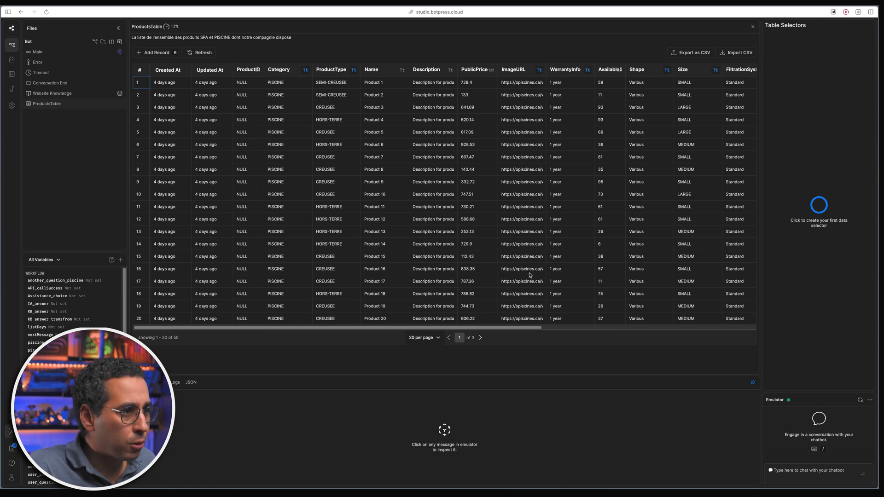
drag(511, 328, 588, 328)
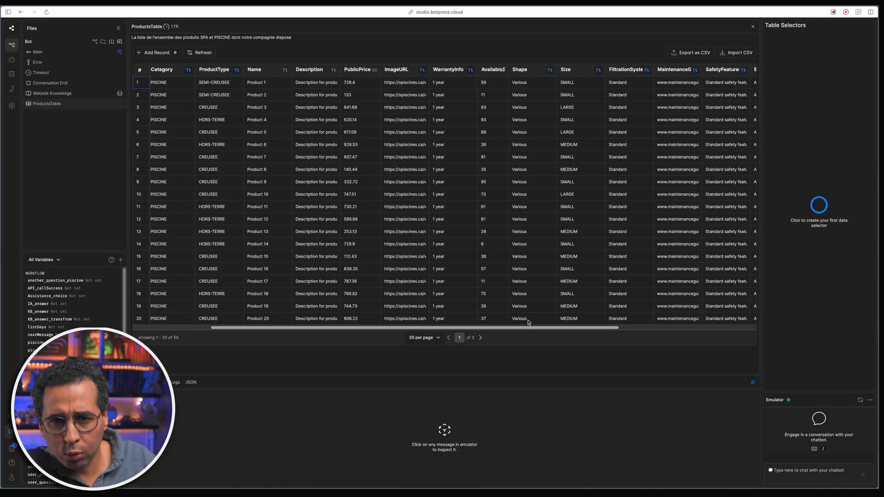
click(168, 96)
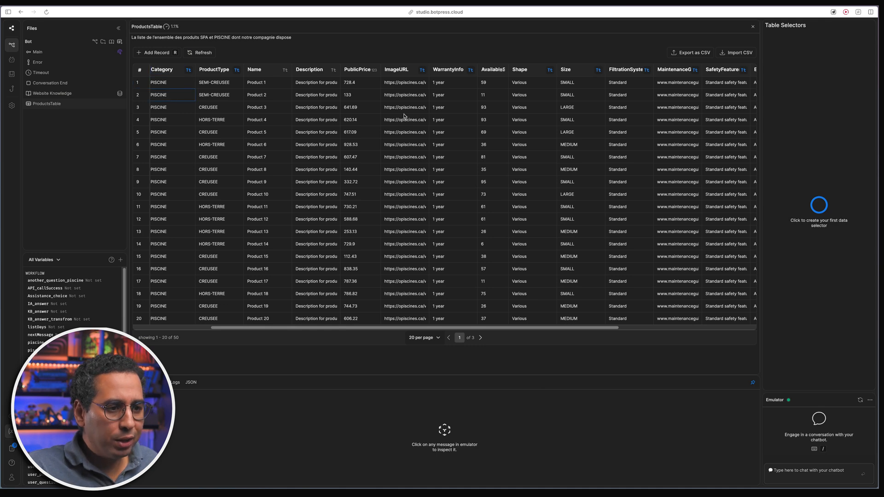
drag(598, 328, 734, 331)
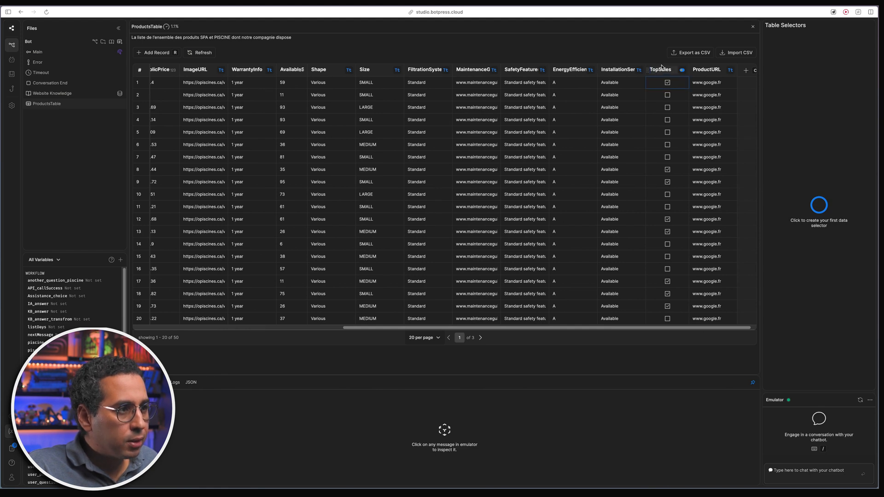
click(97, 57)
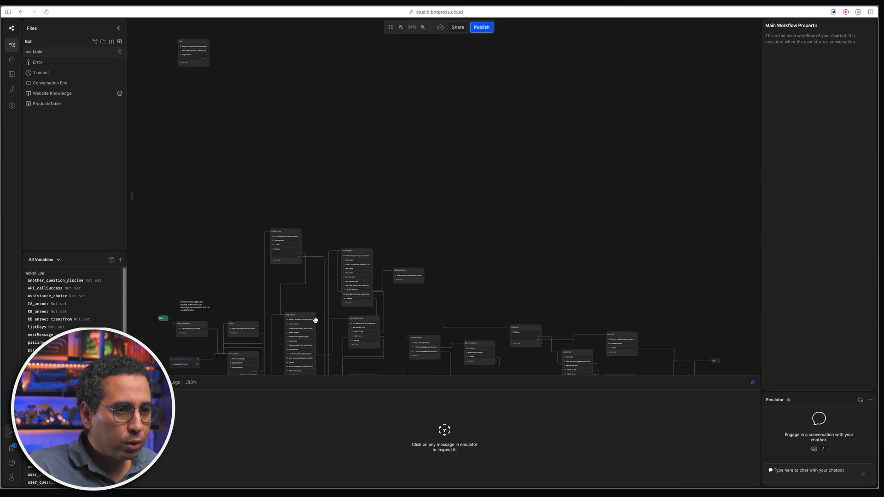
- Review Piscine_Top's Find Records filter conditions: Category PISCINE and TopSales True
scroll(315, 320, down, 5)
scroll(295, 153, up, 10)
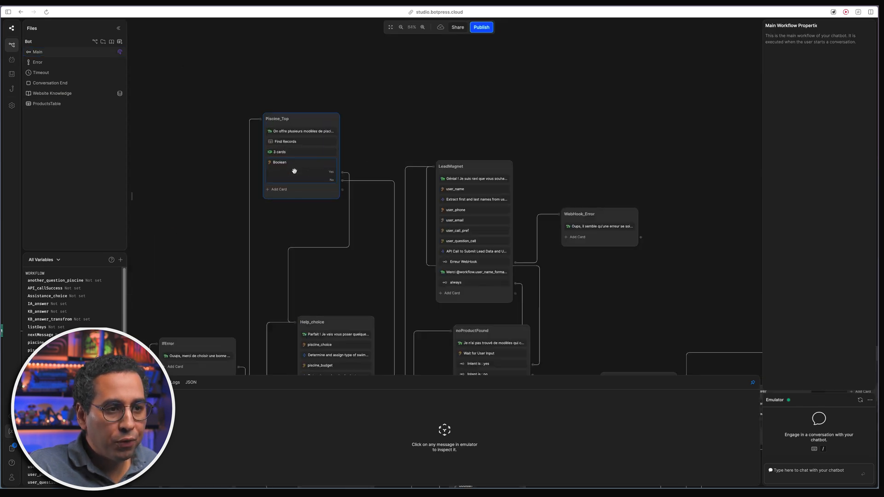
click(299, 132)
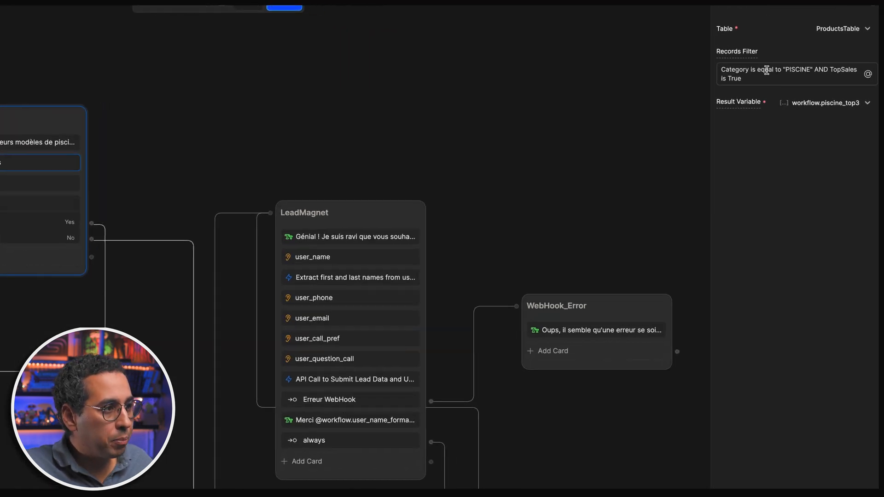
drag(766, 70, 809, 72)
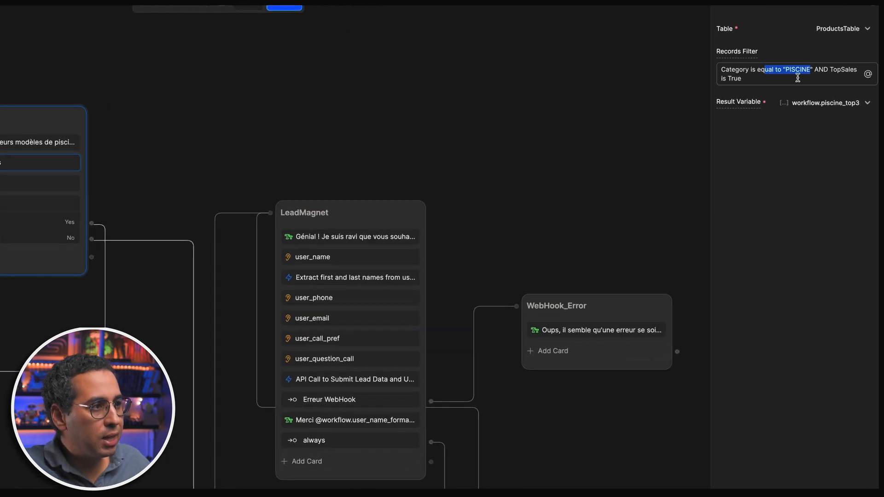
drag(742, 78, 721, 78)
drag(209, 151, 505, 145)
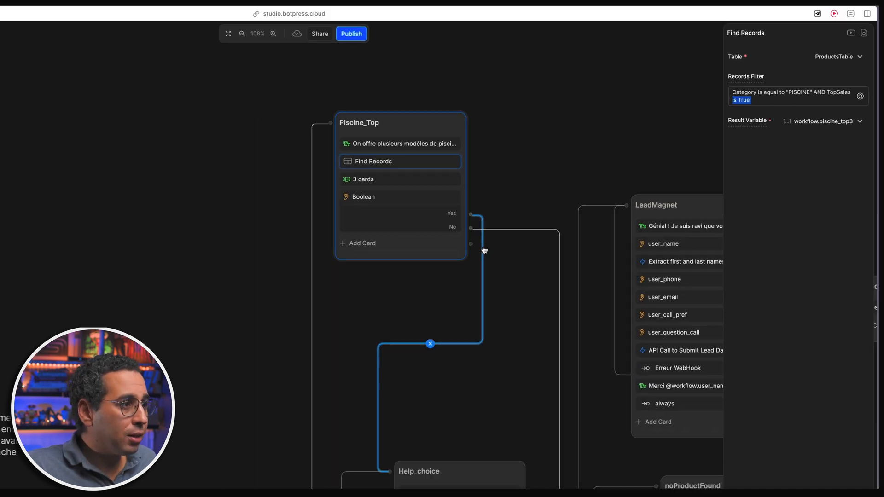
- Show the three-card carousel (Name, Description, ImageURL, Voir button) and trace its branch toward Help_choice
click(414, 179)
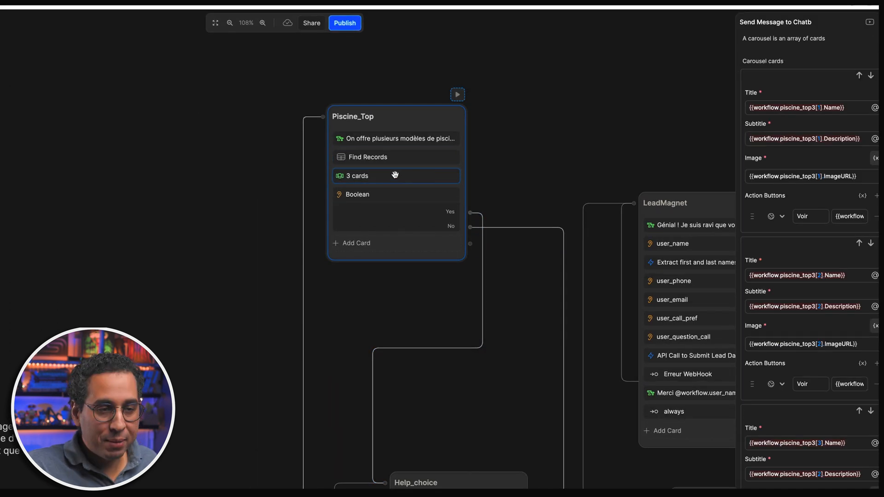
scroll(824, 206, down, 1)
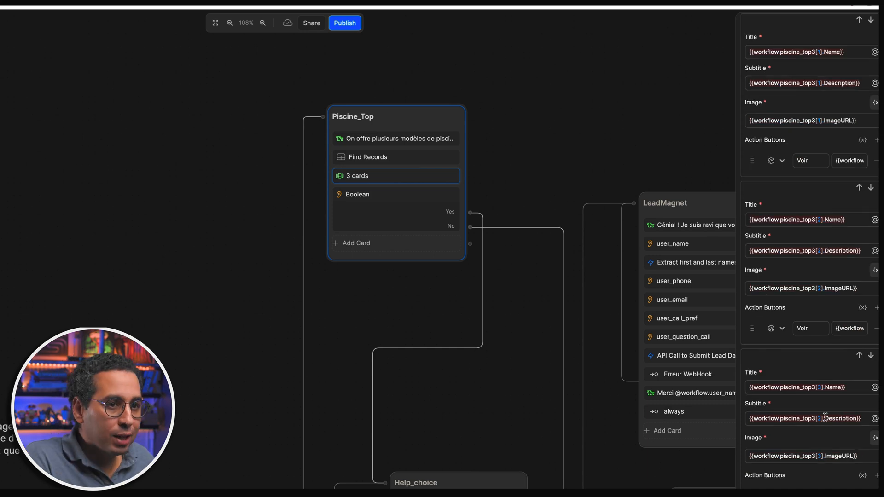
click(558, 228)
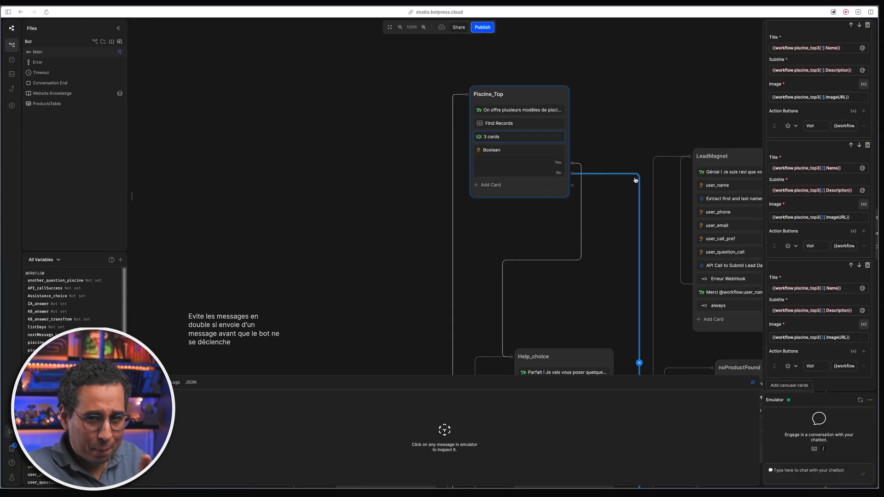
drag(636, 142, 523, 167)
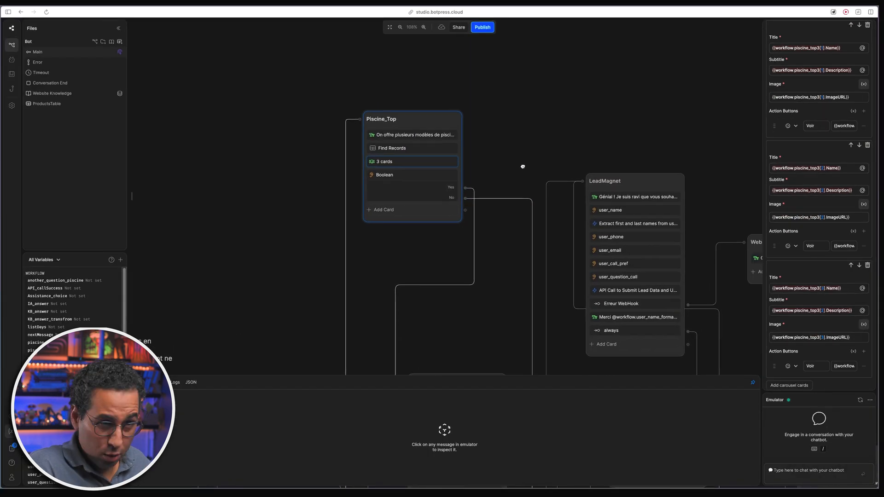
drag(497, 243, 473, 223)
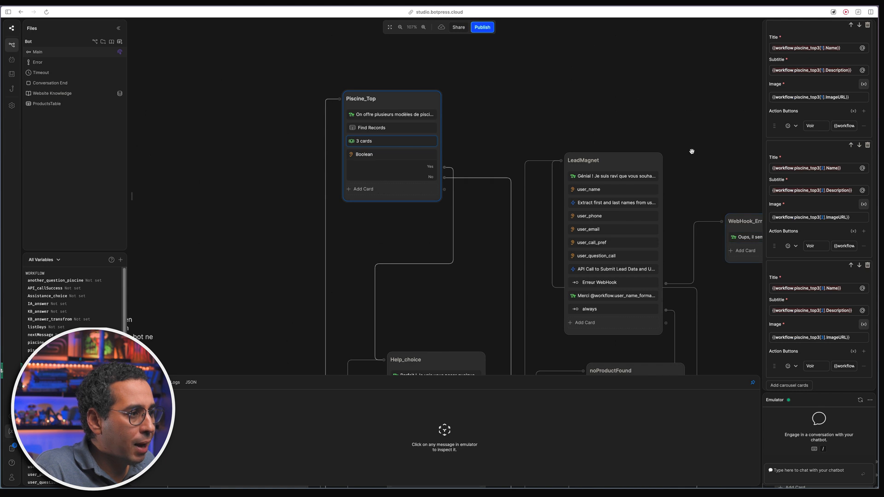
scroll(692, 151, right, 2)
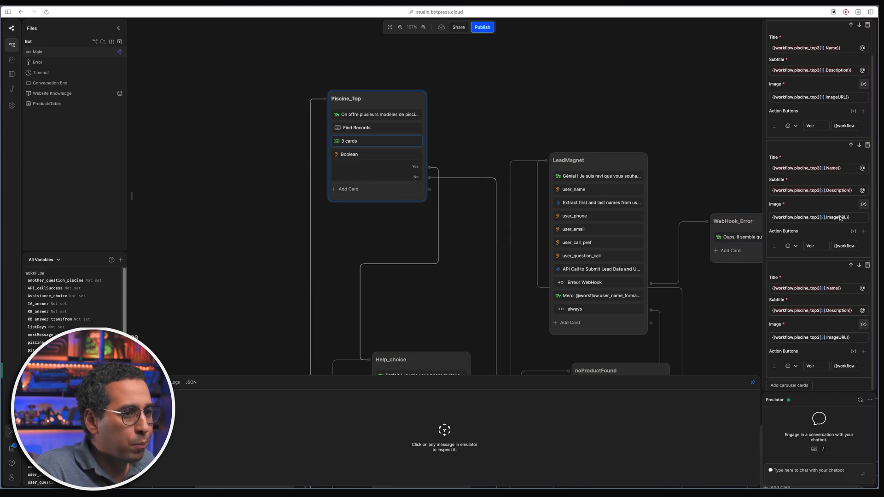
- Show the Boolean question 'Souhaitez-vous avoir de l'aide pour faire votre choix ?' with Oui and Non
click(396, 166)
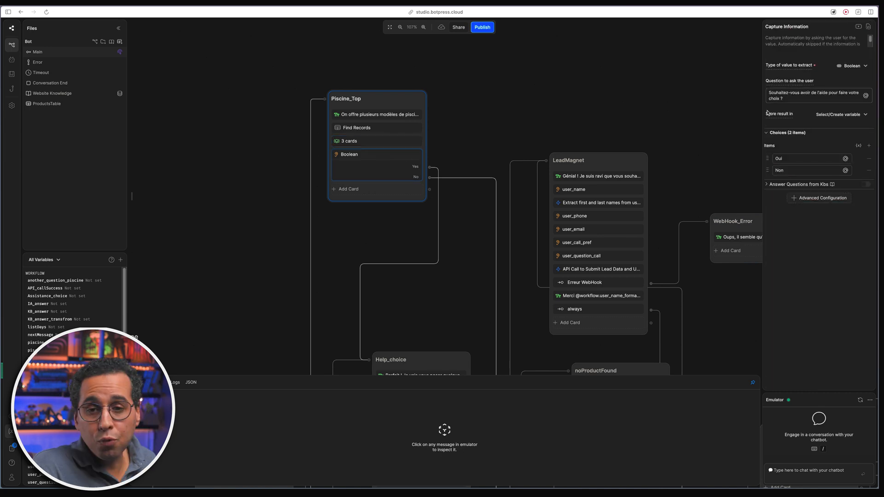
drag(797, 99, 757, 89)
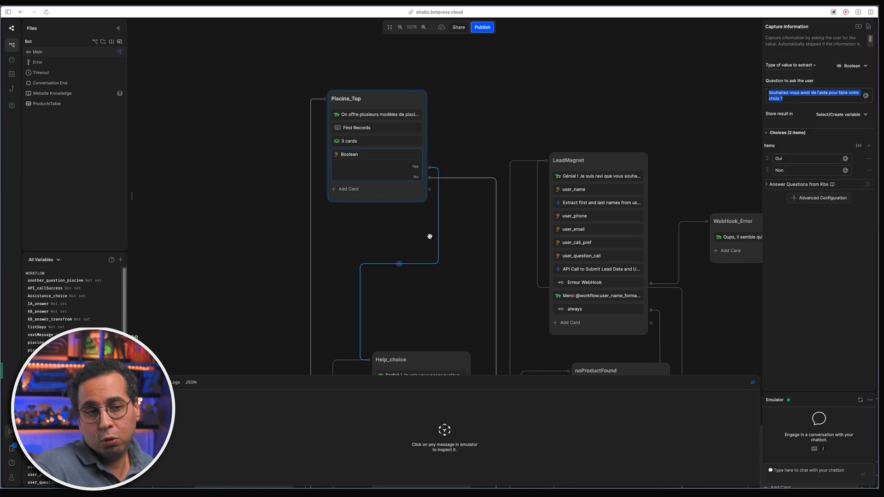
scroll(472, 287, down, 5)
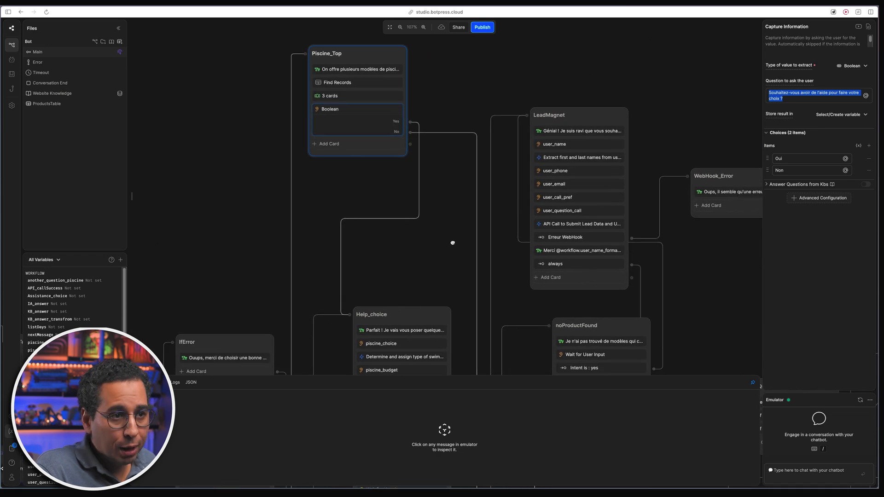
scroll(449, 250, down, 3)
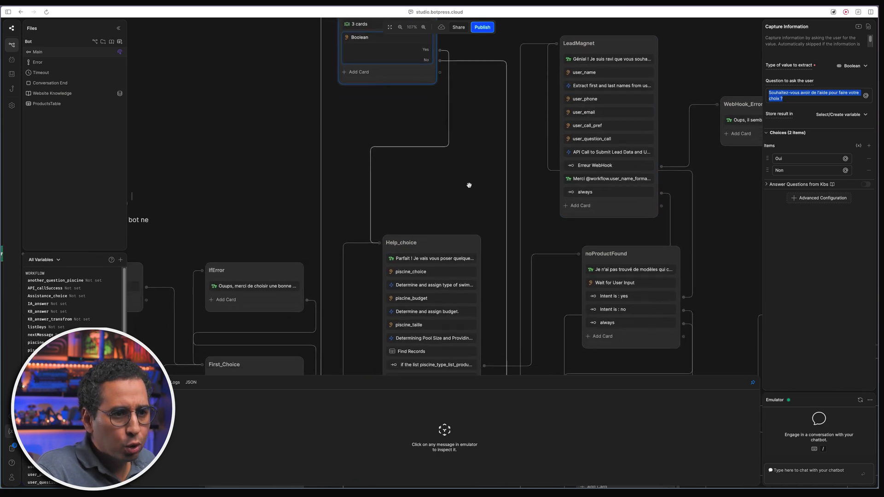
- Follow the help branch down the canvas to the Help_choice node
click(432, 148)
scroll(410, 130, down, 8)
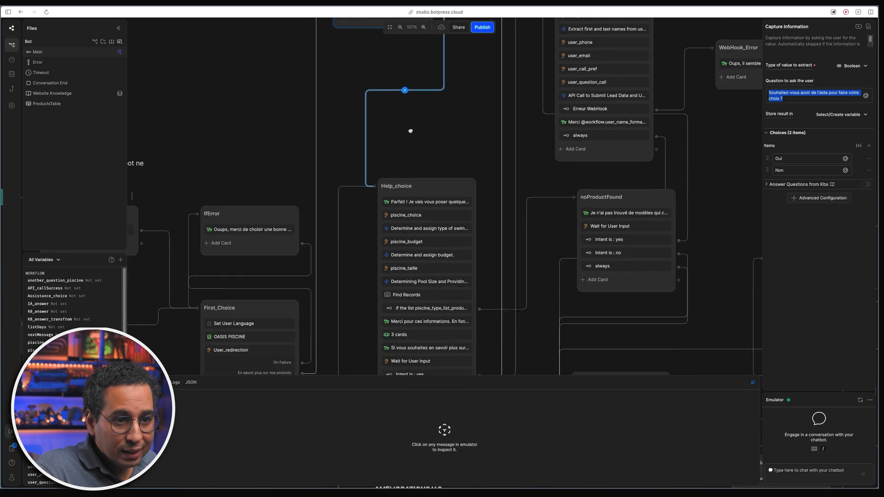
scroll(333, 191, down, 3)
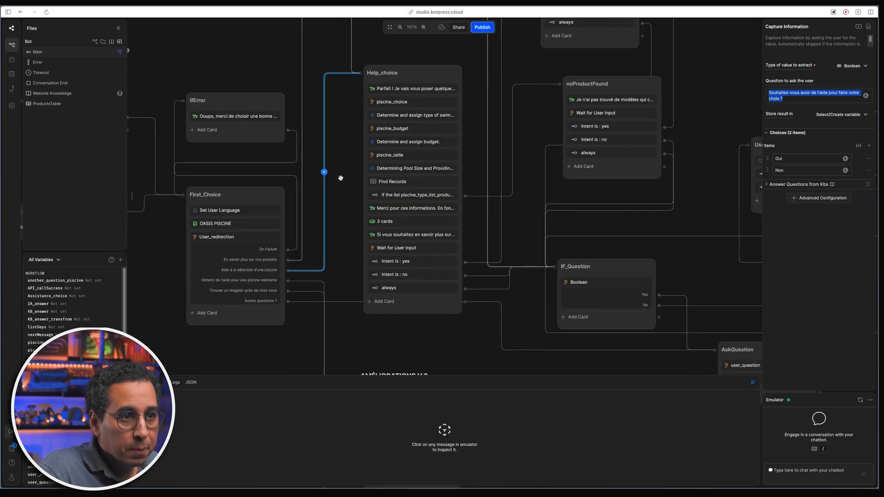
scroll(307, 137, right, 2)
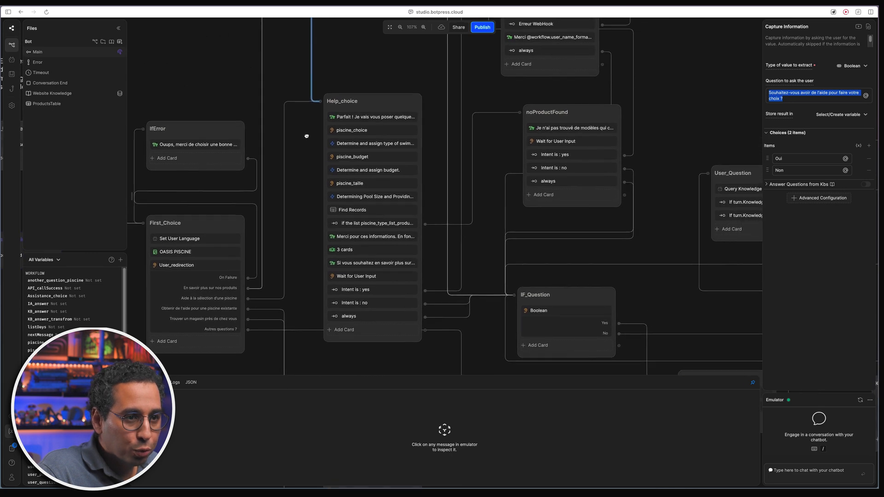
scroll(322, 152, up, 1)
scroll(299, 176, down, 2)
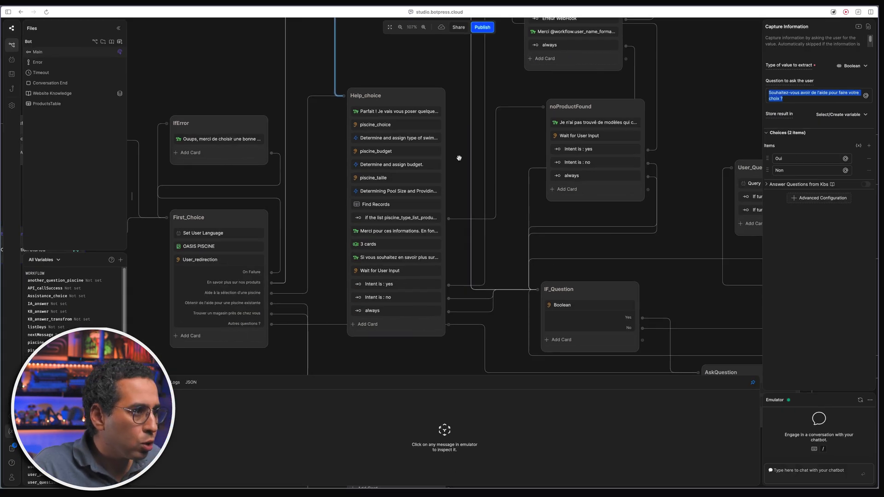
- Inspect Help_choice's opening message and the piscine_choice question's Creusée option
click(412, 111)
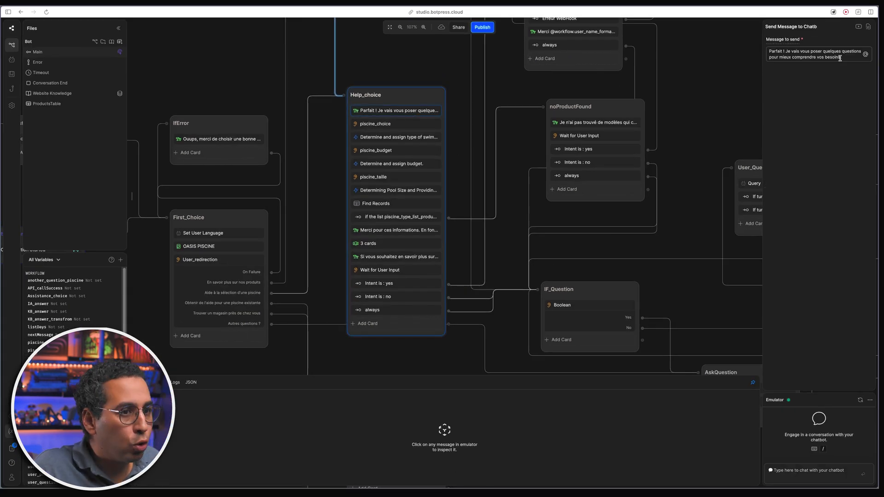
click(423, 122)
scroll(446, 141, right, 3)
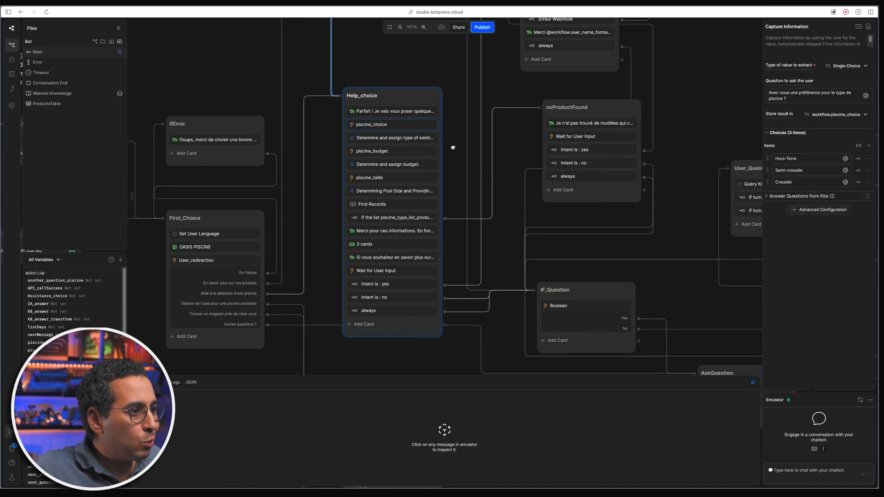
click(819, 181)
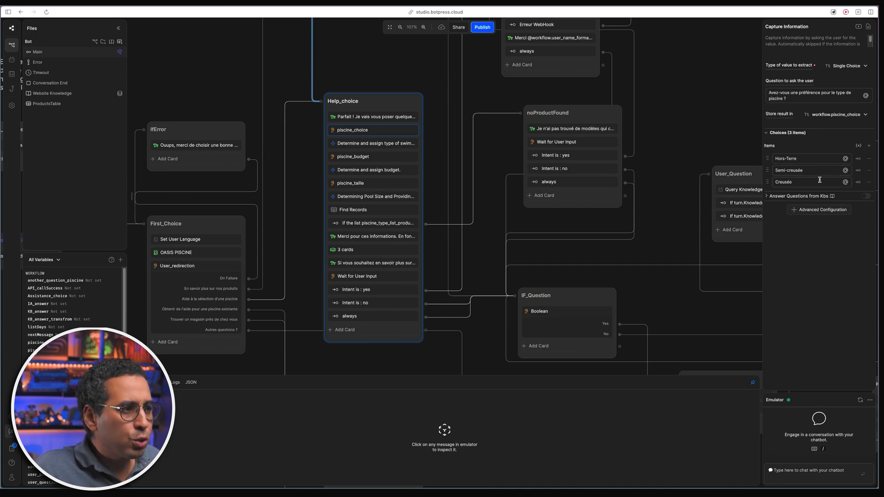
- Review the piscine_choice pool-type code, then compare ProductsTable's SEMI-CREUSEE ProductType values
click(361, 145)
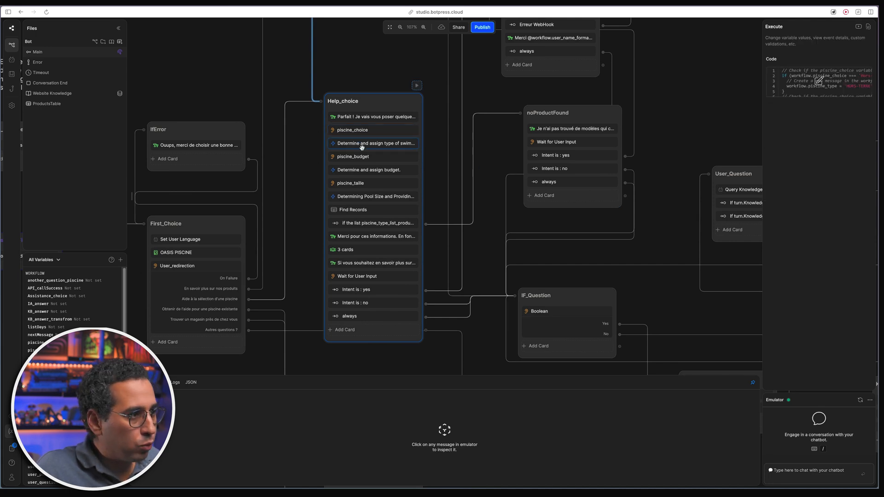
click(818, 81)
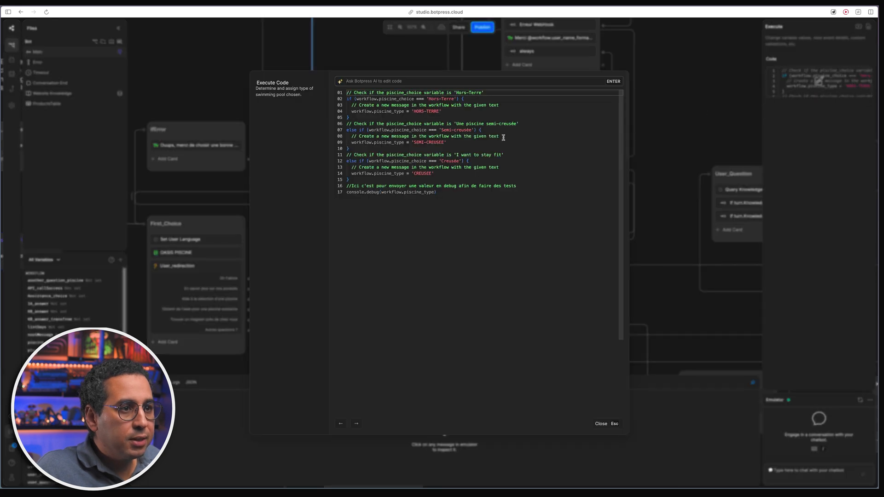
drag(379, 99, 447, 111)
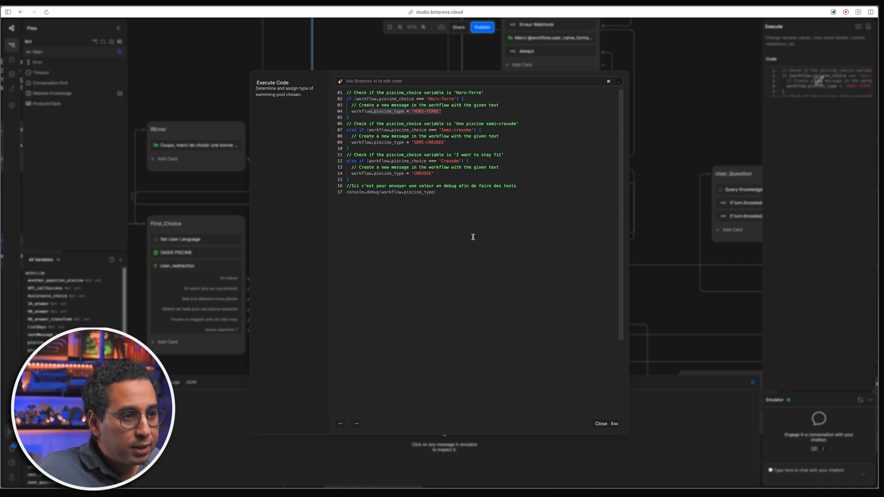
click(600, 424)
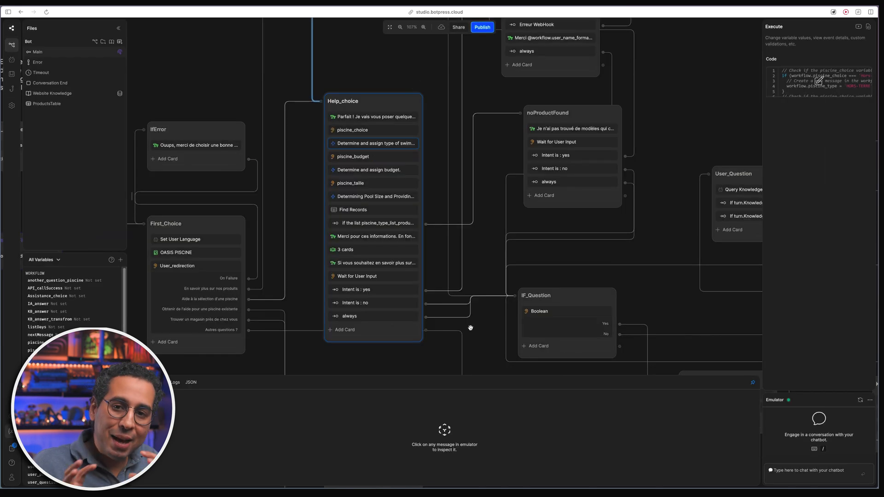
click(66, 103)
click(331, 86)
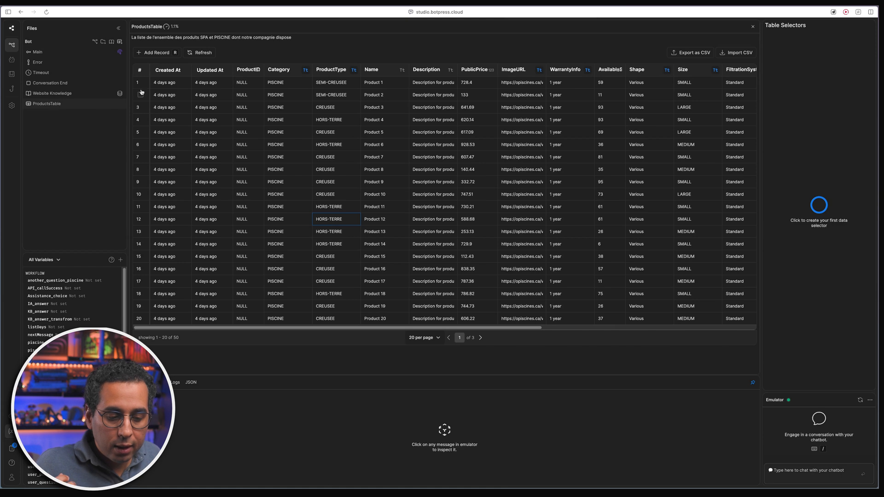
- Return to Main and review the Hors-Terre to HORS-TERRE mapping in the pool-type code
click(80, 56)
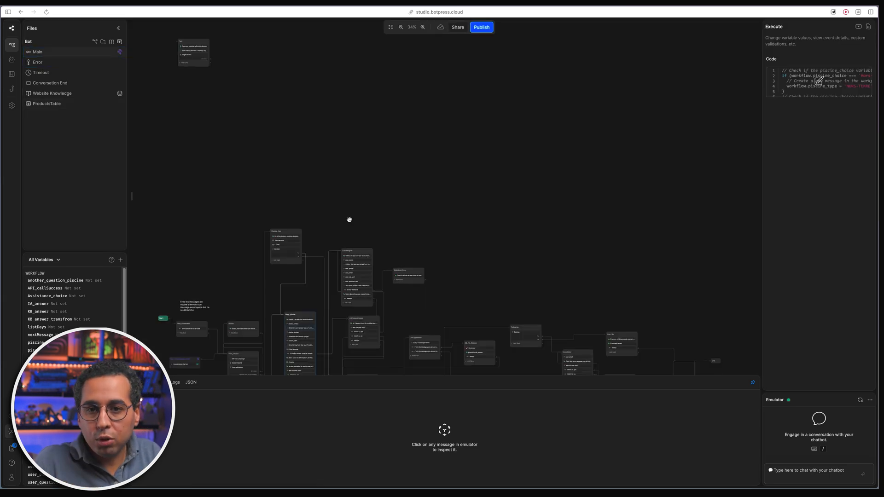
scroll(304, 297, up, 10)
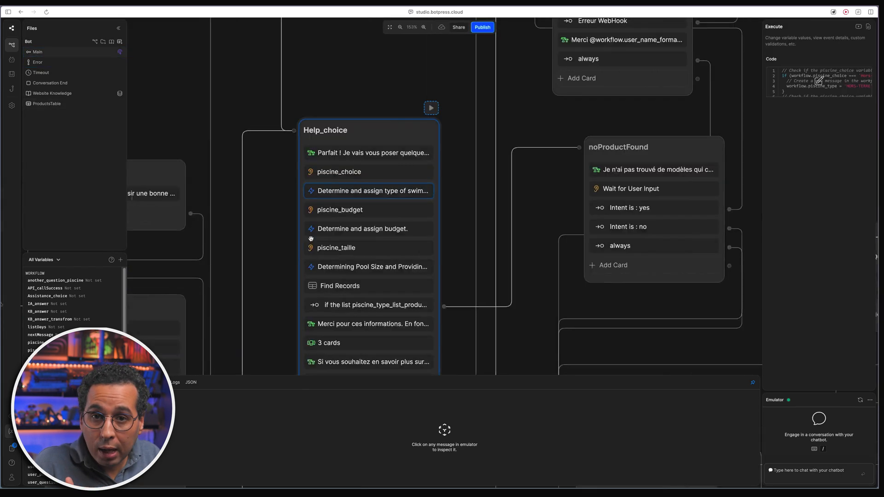
click(813, 83)
click(443, 101)
drag(412, 111, 442, 111)
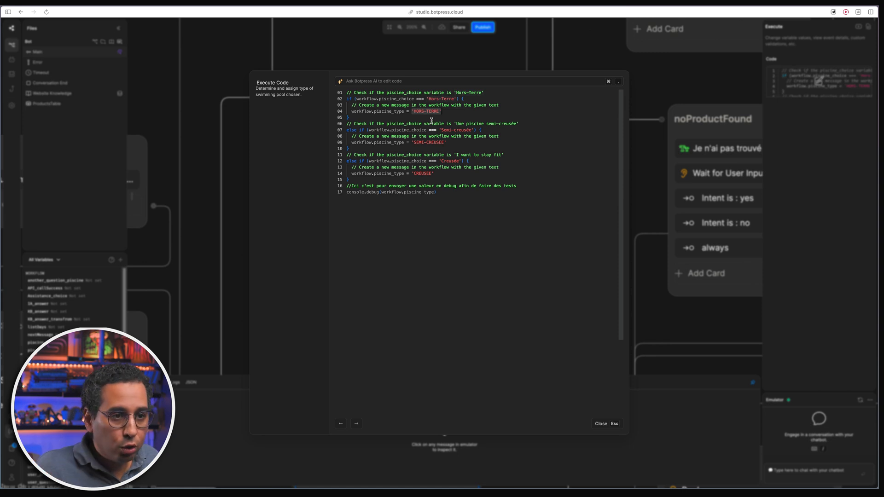
click(429, 99)
click(422, 116)
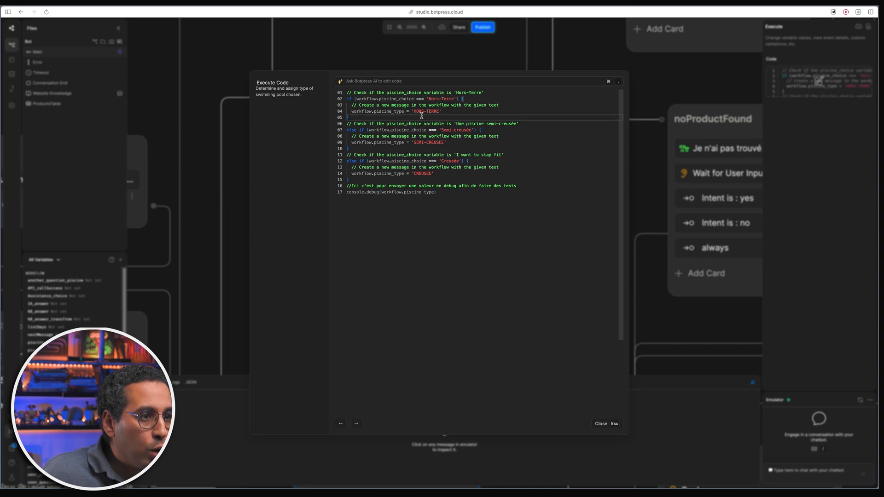
double_click(421, 112)
click(431, 148)
- Highlight Creusée in the third condition, then show piscine_budget's three budget choices
double_click(443, 161)
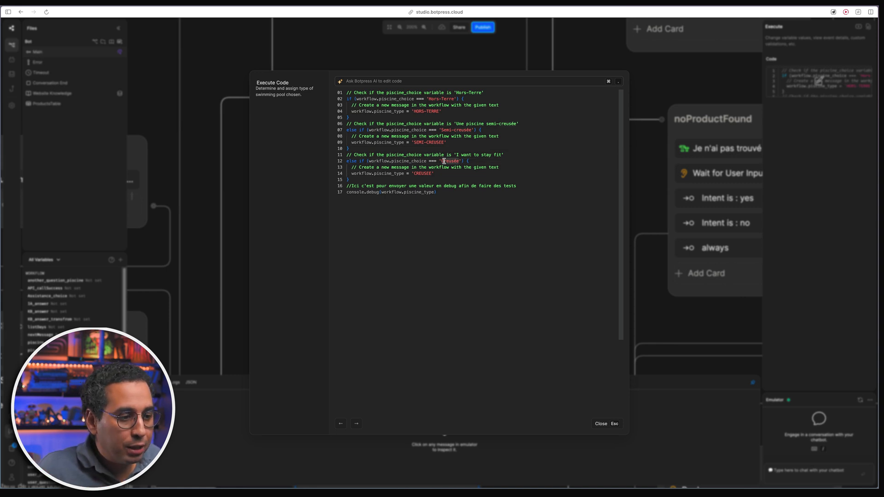
click(602, 423)
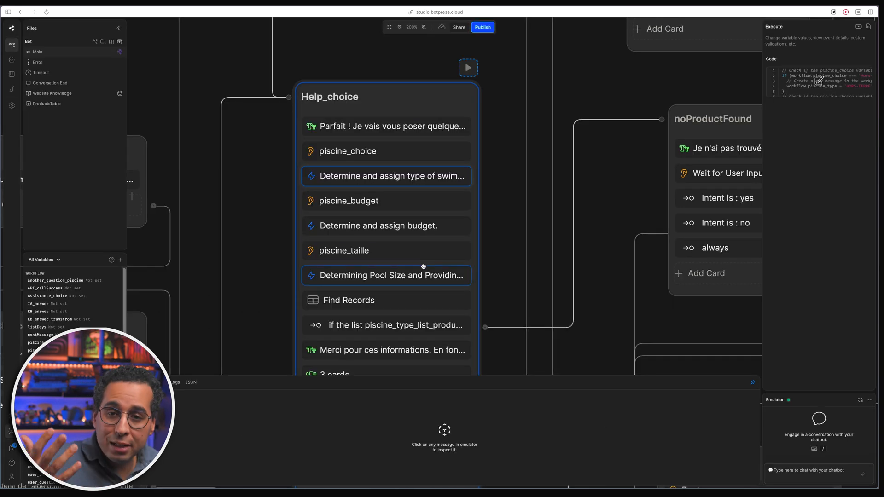
scroll(269, 203, down, 3)
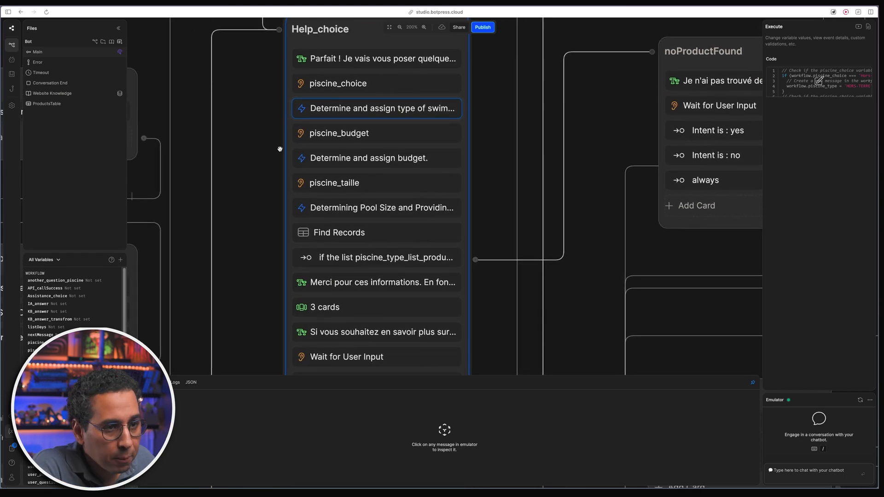
click(350, 134)
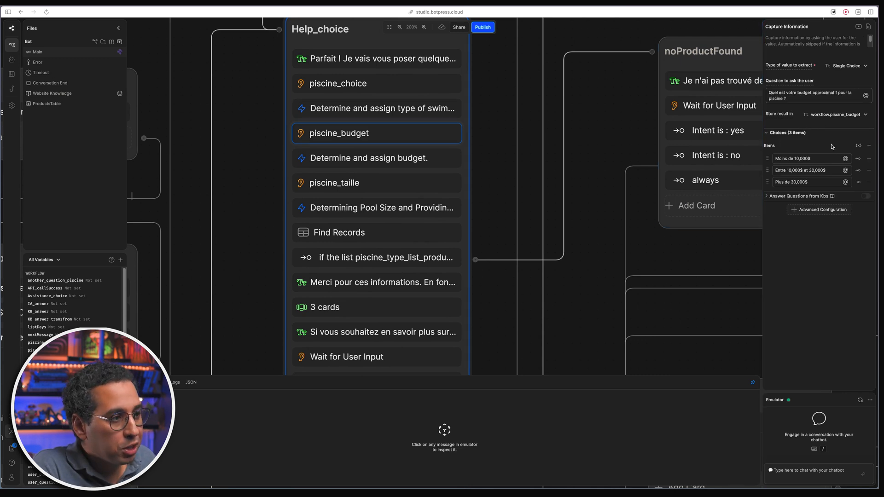
- Inspect the last budget choice and the budget assignment code in the full editor
click(819, 180)
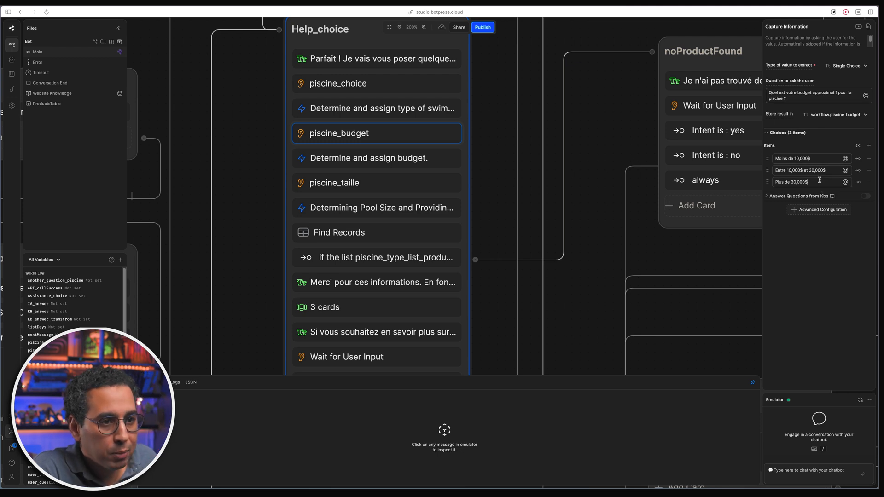
click(376, 162)
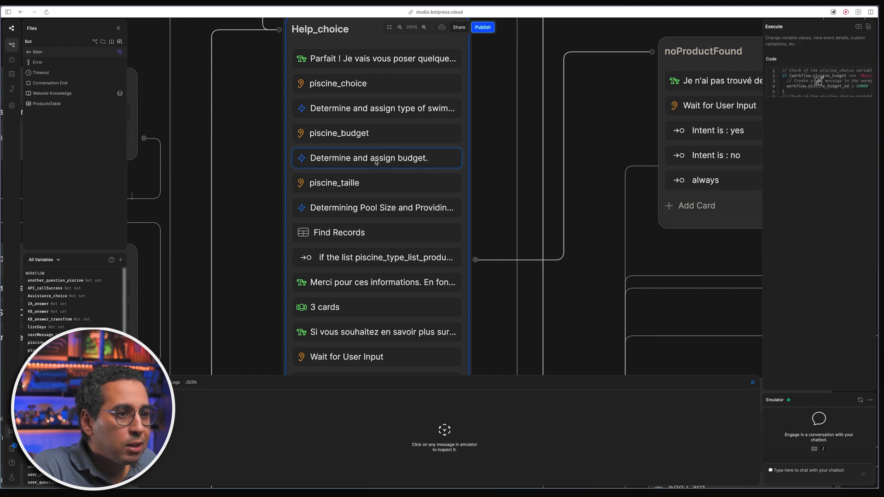
click(812, 83)
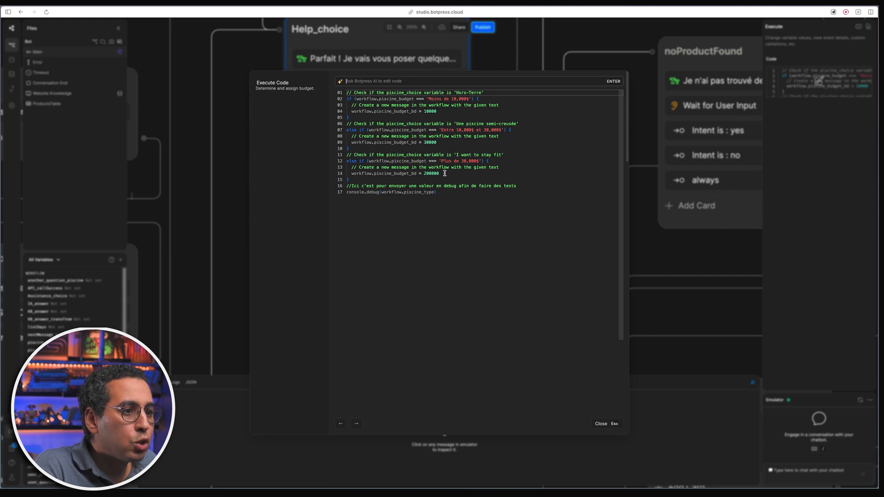
click(602, 423)
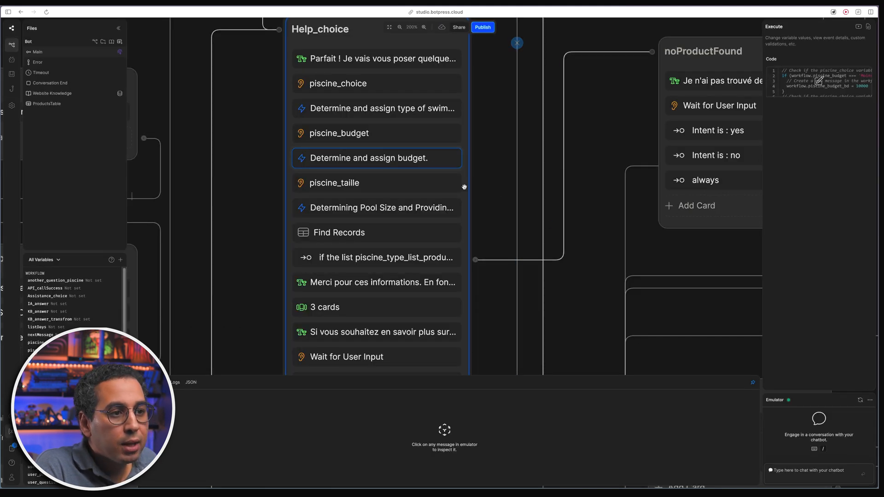
- Review piscine_taille choices and the code mapping them to SMALL, MEDIUM or LARGE in piscine_taille_bd
click(425, 186)
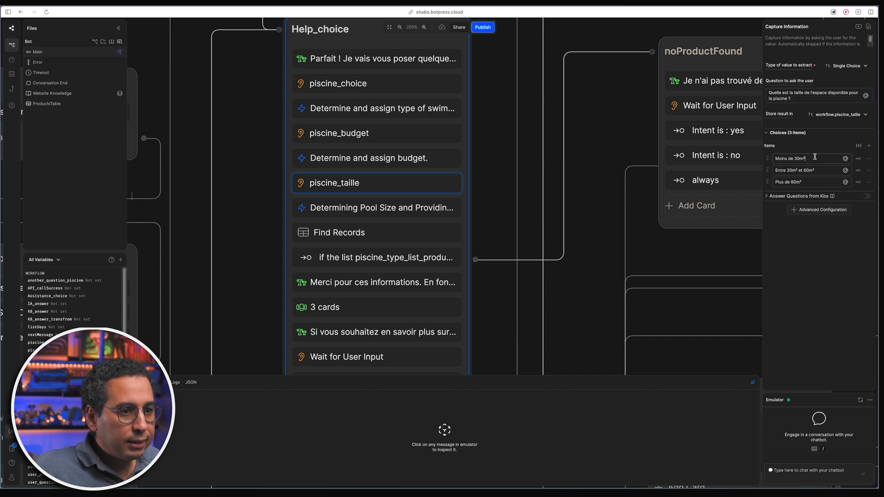
drag(810, 157, 787, 171)
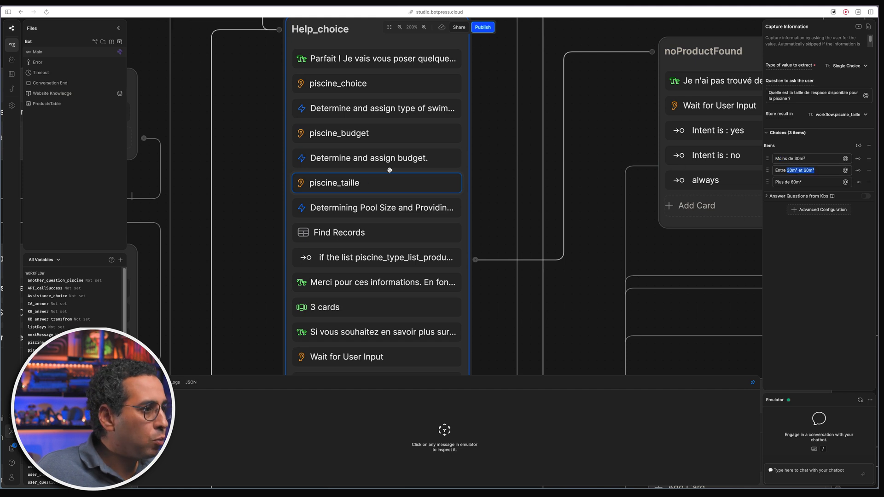
click(375, 204)
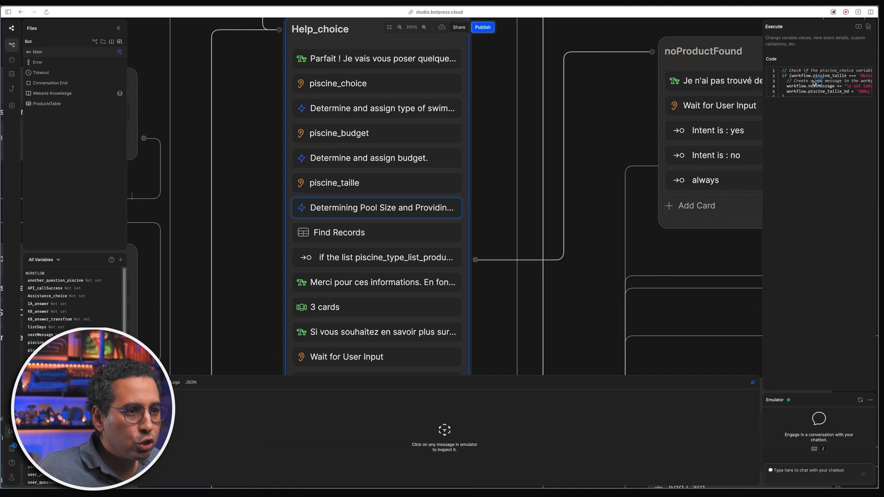
click(813, 82)
click(390, 100)
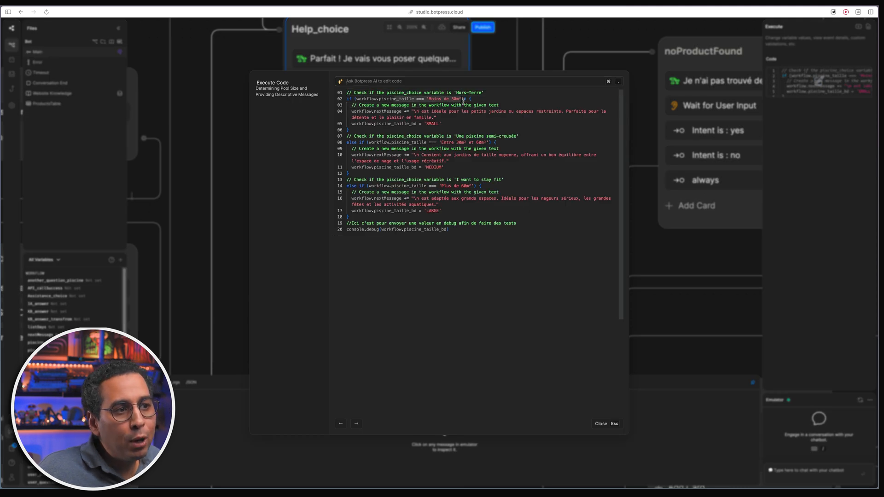
drag(409, 124, 454, 123)
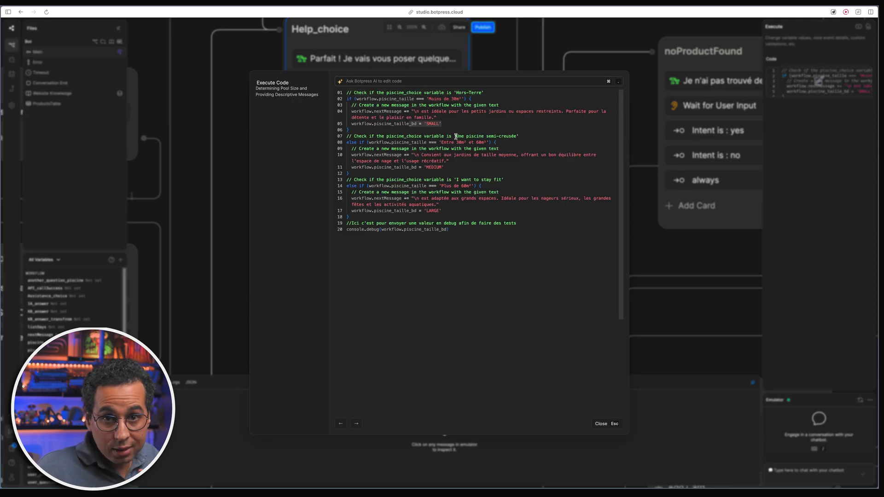
click(601, 423)
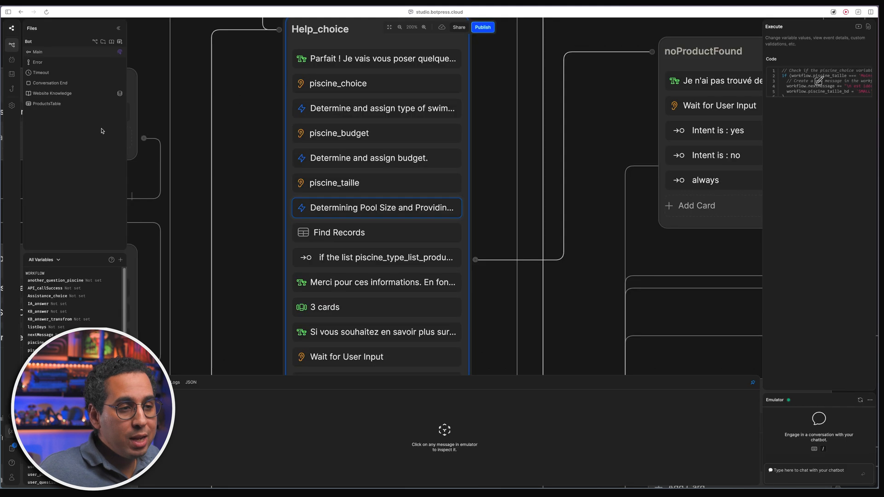
- Check ProductsTable's Size column, noting SMALL in row 1 and LARGE in row 5
click(60, 105)
click(688, 79)
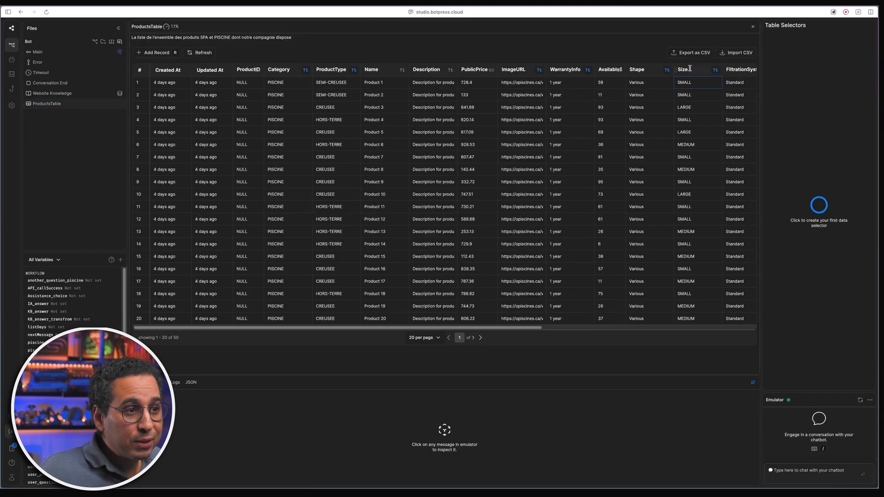
click(697, 134)
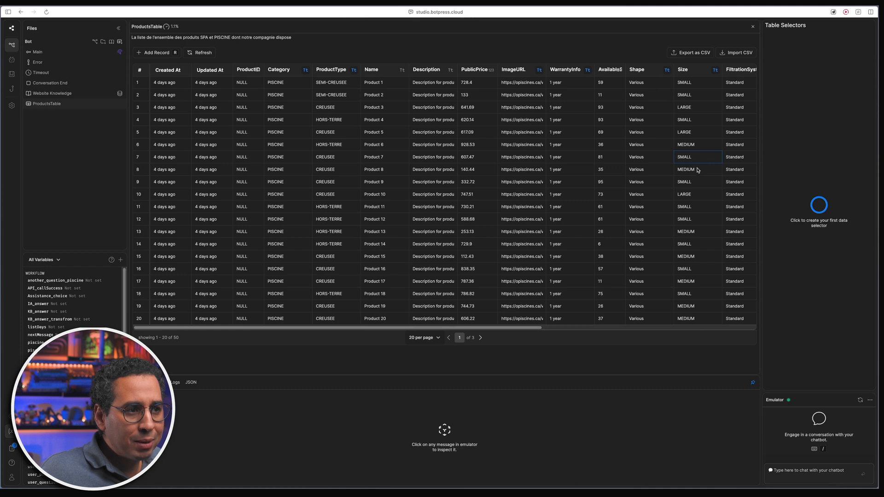
click(69, 61)
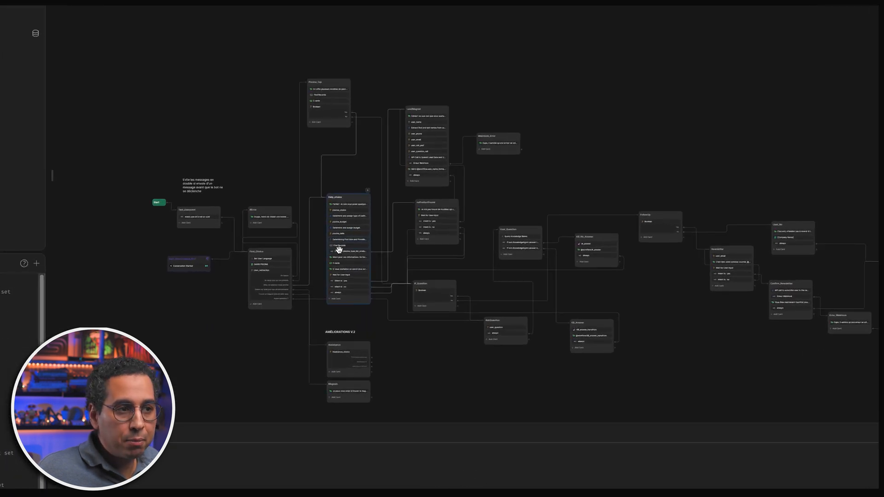
- Review the small, medium and large pool messages in the size code, then show the Find Records filter
scroll(339, 248, up, 10)
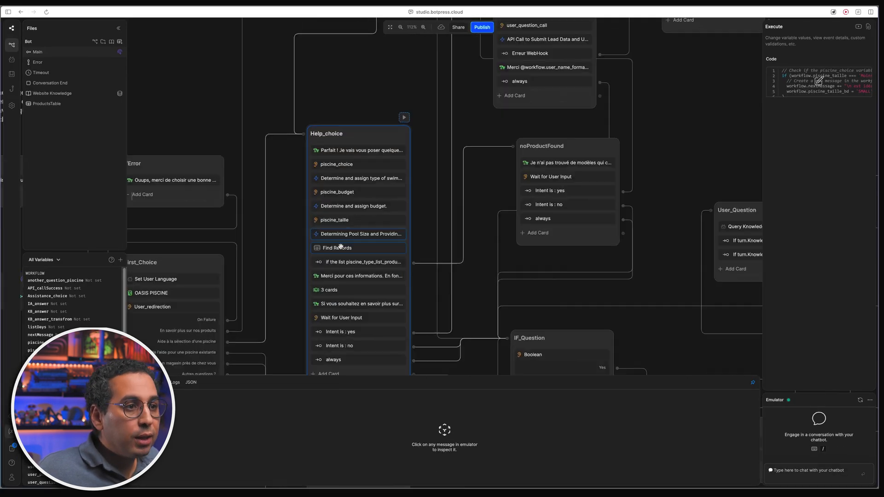
click(820, 75)
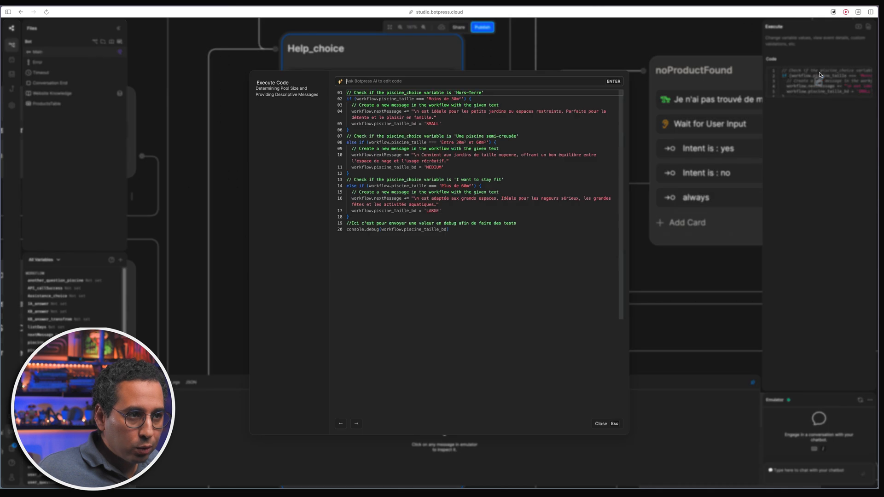
click(413, 111)
double_click(373, 111)
drag(412, 111, 437, 118)
click(404, 155)
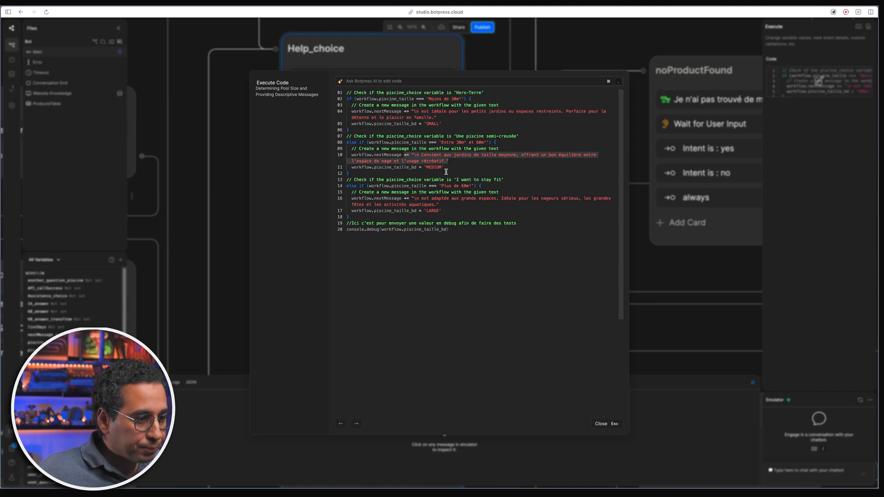
drag(414, 199, 450, 203)
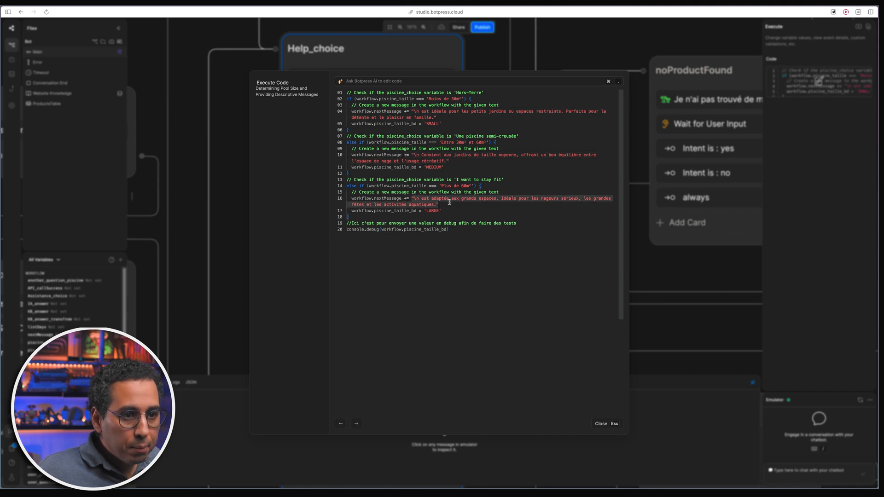
click(612, 423)
click(371, 249)
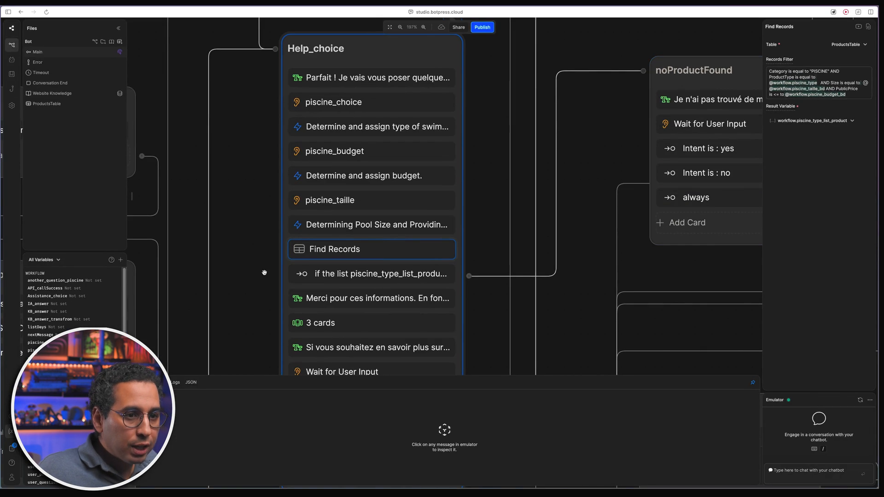
- Inspect the empty-list transition and the noProductFound message with its appointment question
drag(130, 329, 60, 298)
drag(200, 245, 175, 256)
click(322, 259)
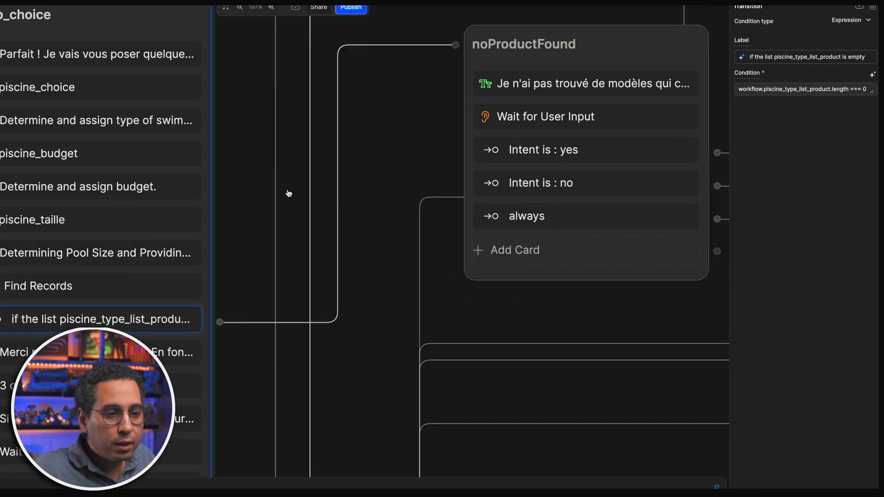
click(338, 256)
drag(412, 163, 306, 181)
click(490, 76)
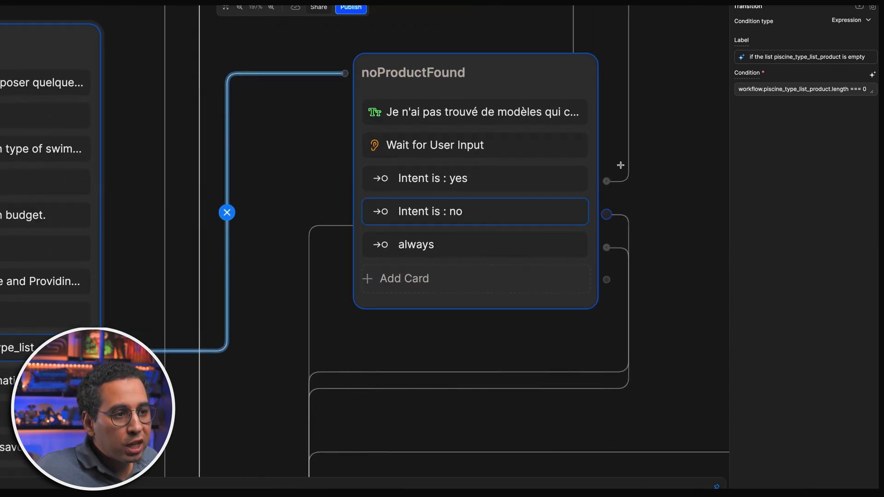
click(500, 118)
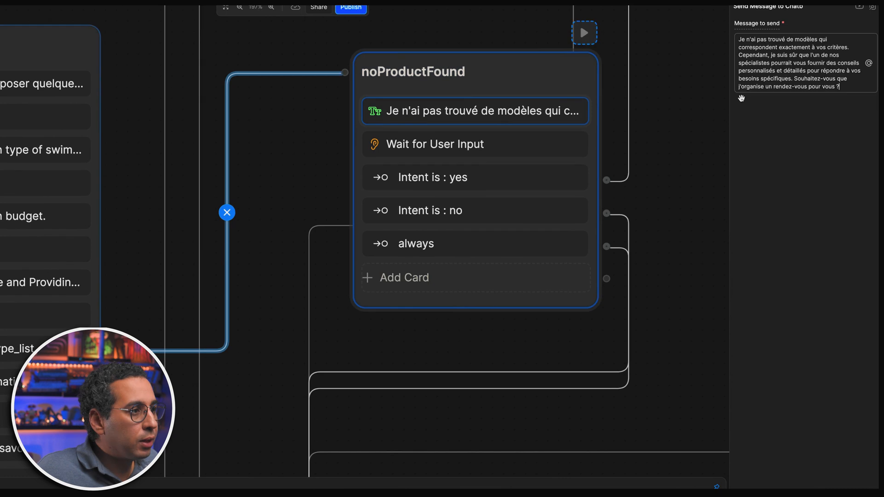
drag(844, 87, 795, 79)
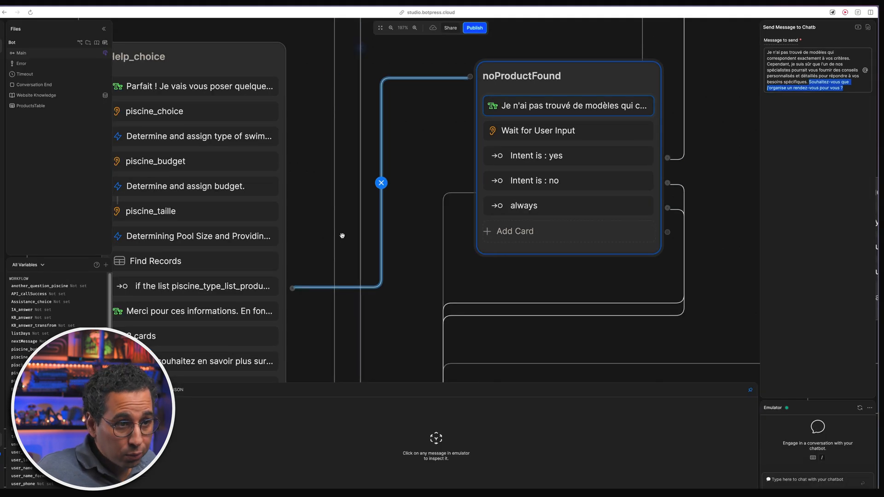
- View the 'Merci pour ces informations' message, then open the Determining Pool Size code in the full editor
scroll(313, 223, left, 5)
scroll(312, 224, down, 3)
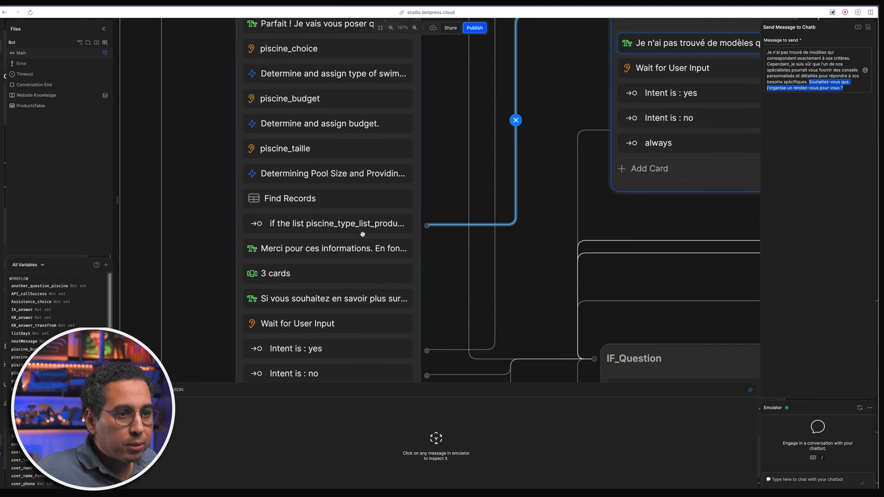
scroll(454, 262, down, 3)
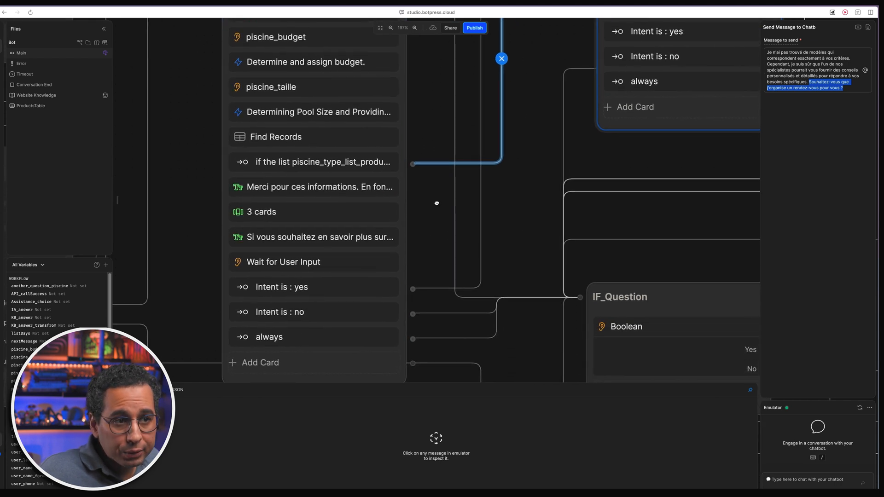
click(335, 186)
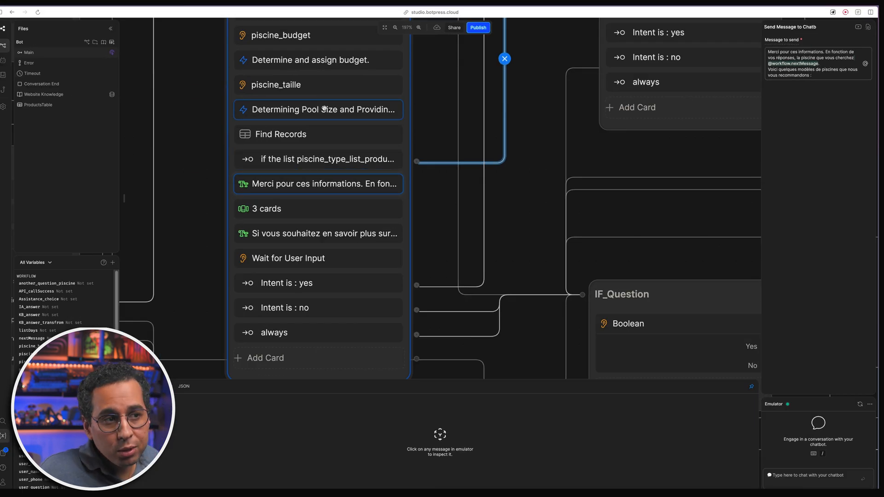
click(324, 109)
click(815, 82)
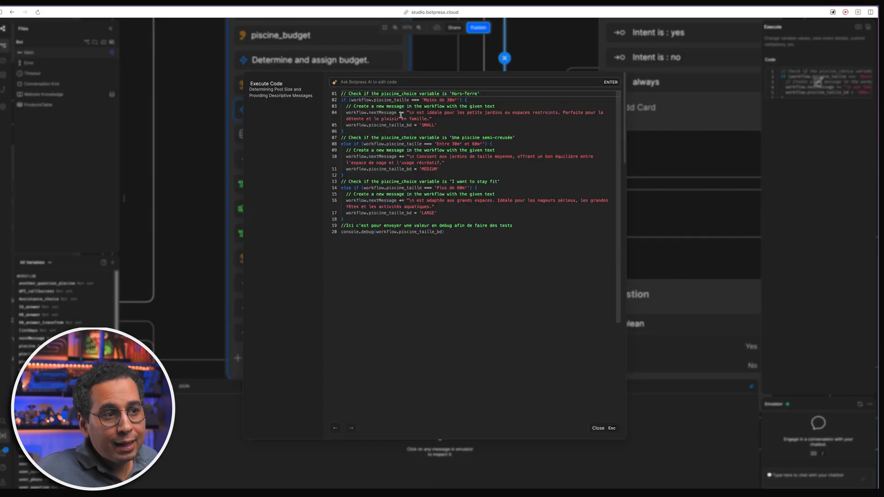
drag(407, 112, 443, 114)
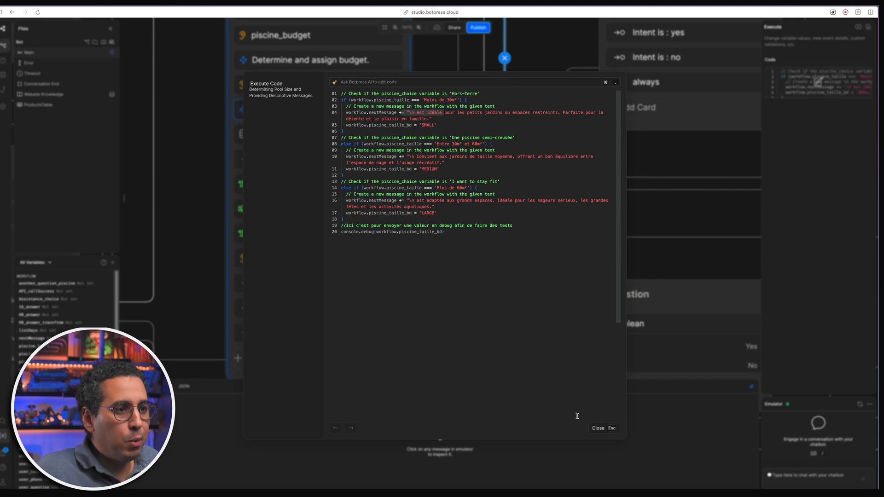
- Close the pool-size code and open Help_choice's 'Si vous souhaitez en savoir plus…' appointment message
click(597, 428)
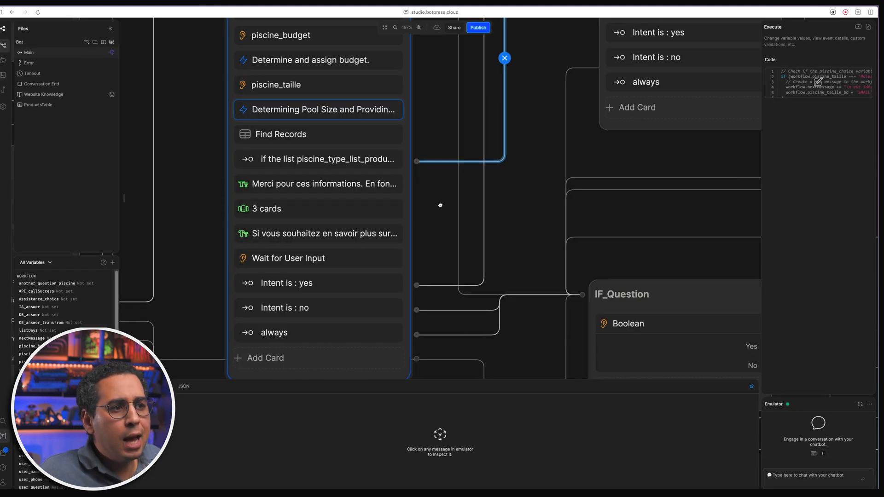
drag(439, 204, 452, 229)
click(414, 228)
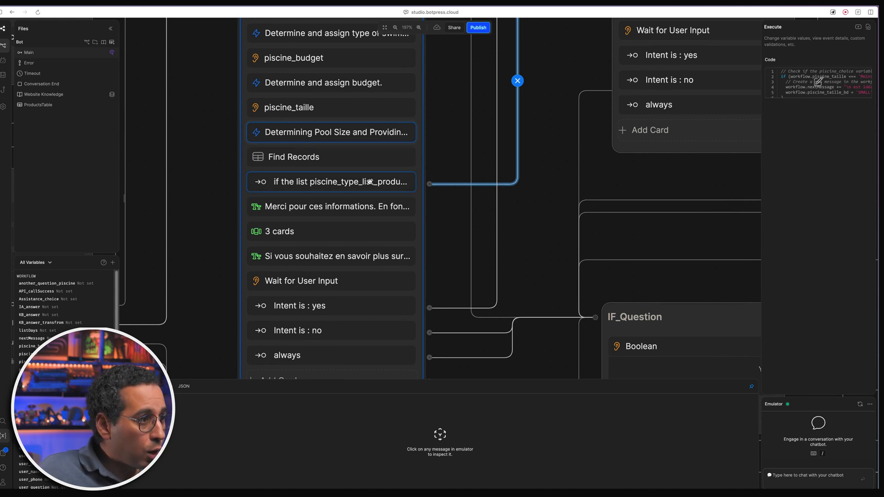
click(360, 234)
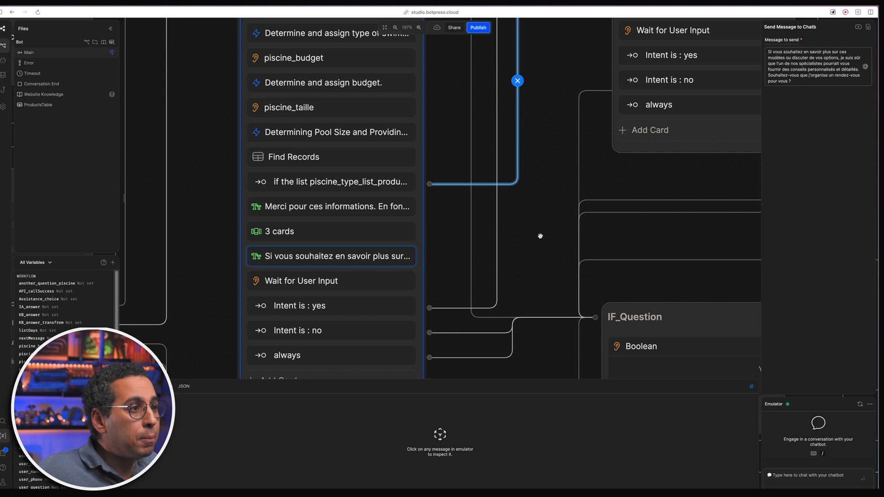
- Inspect the appointment question, the Wait for User Input step, and the Intent is : yes/no transitions
scroll(455, 234, down, 1)
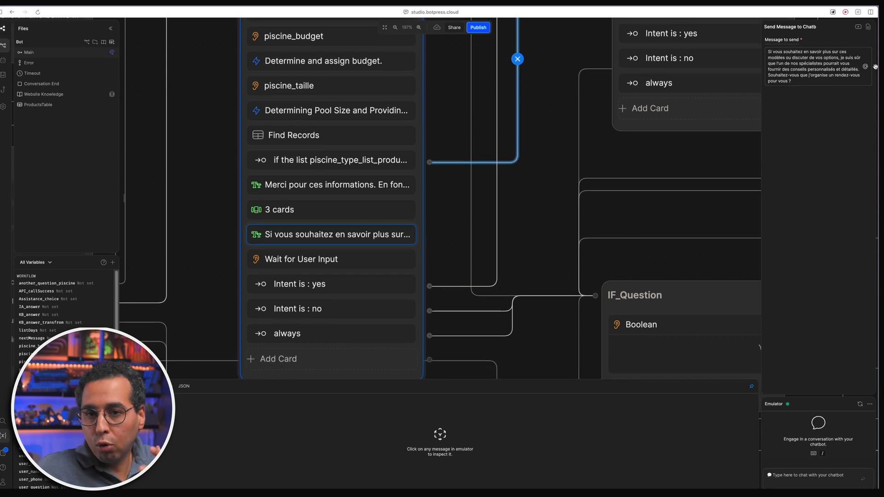
drag(789, 75, 832, 89)
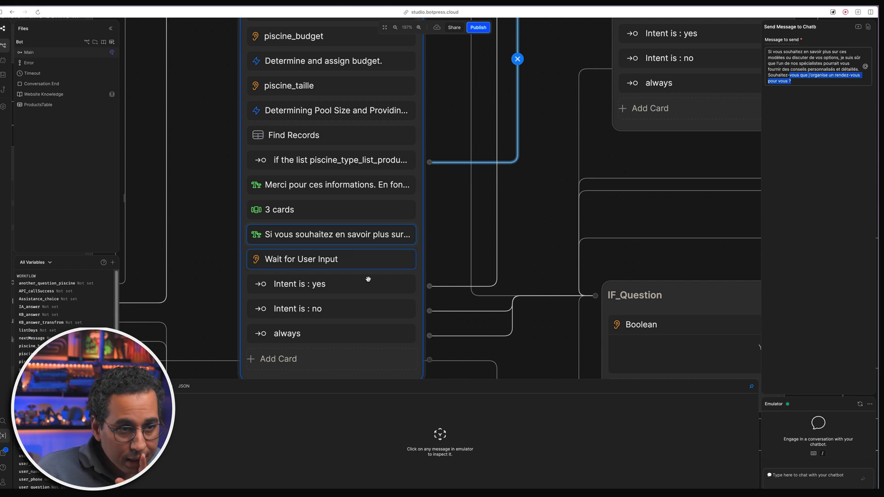
click(353, 259)
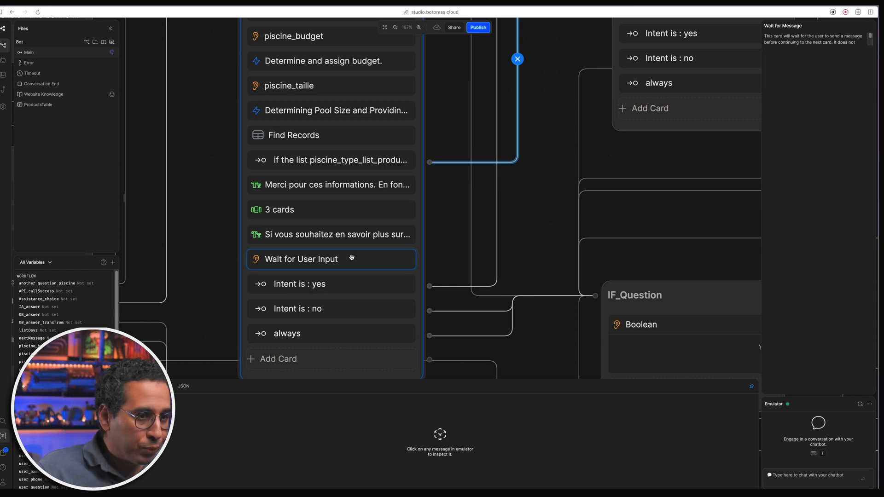
scroll(445, 243, down, 2)
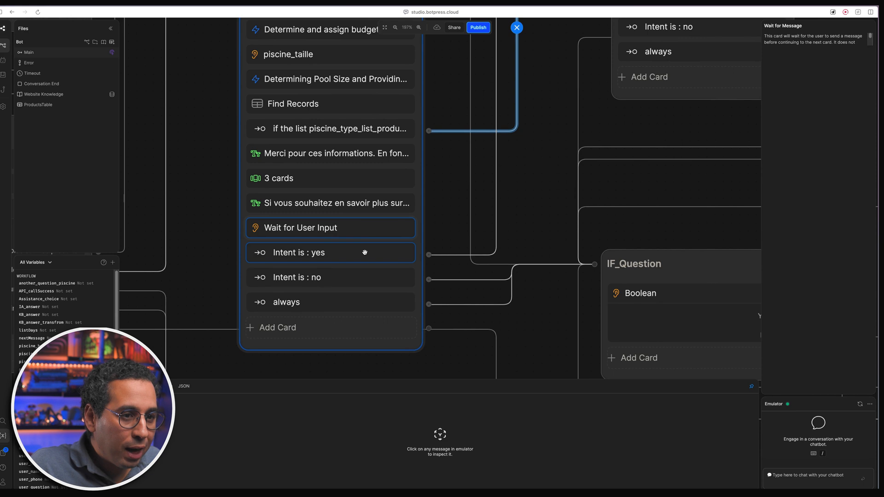
click(364, 252)
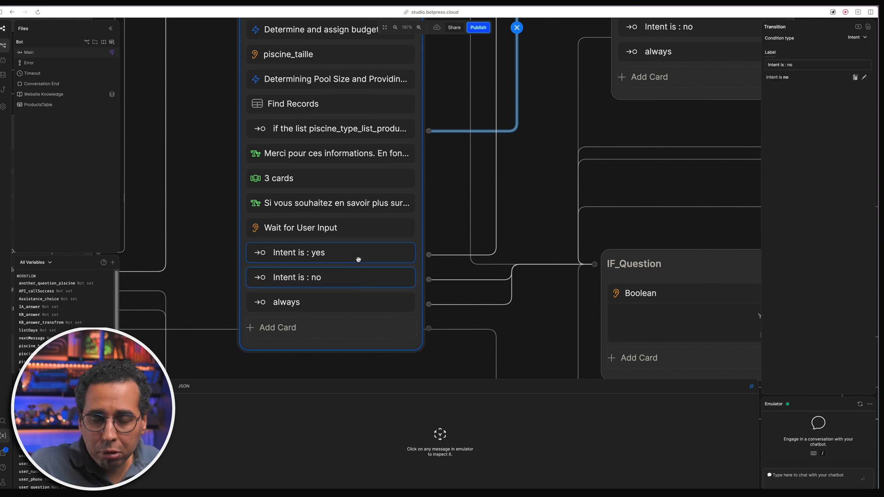
click(358, 280)
- Reselect the Intent is : yes transition and bring up the intents Library
scroll(459, 209, down, 10)
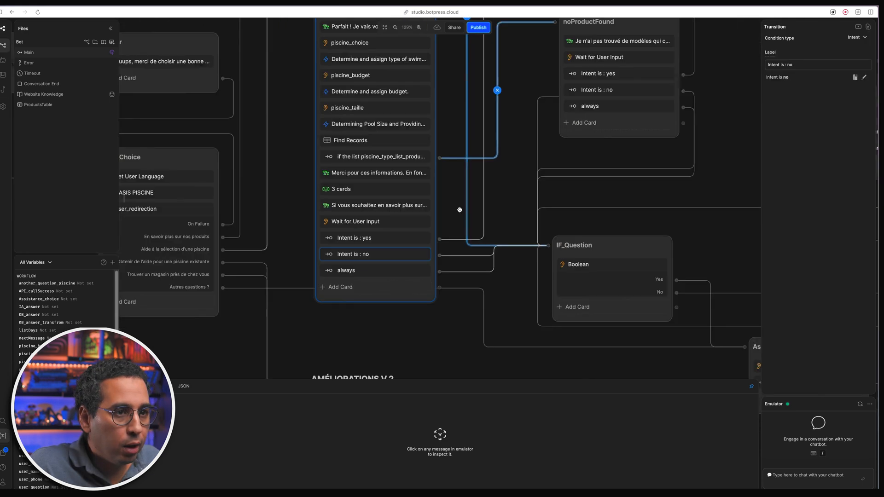
drag(411, 67, 410, 113)
scroll(409, 113, up, 8)
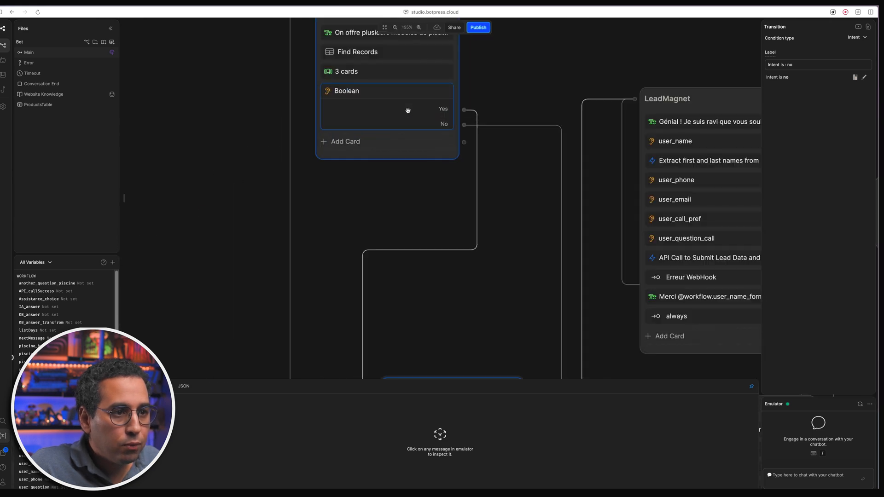
scroll(414, 207, down, 6)
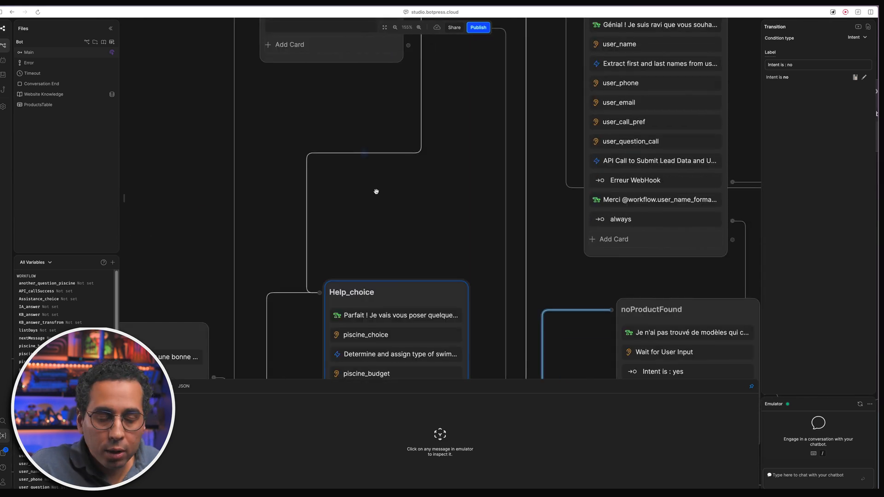
scroll(417, 282, down, 6)
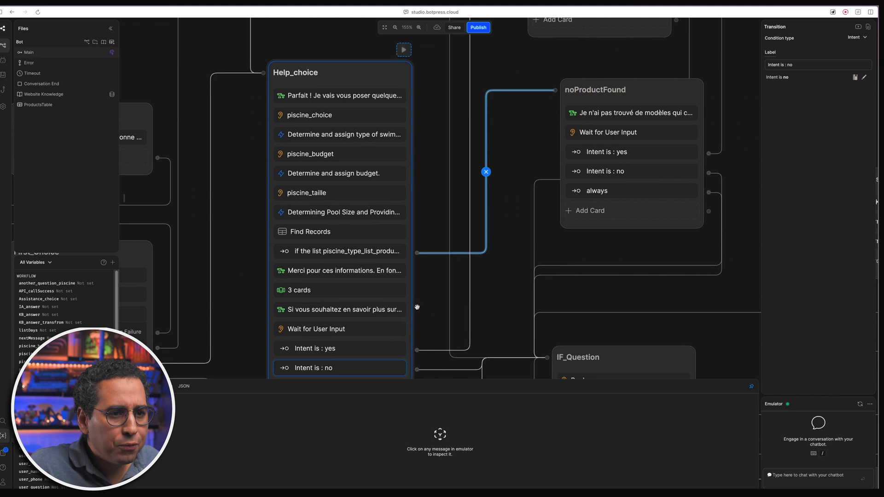
click(352, 238)
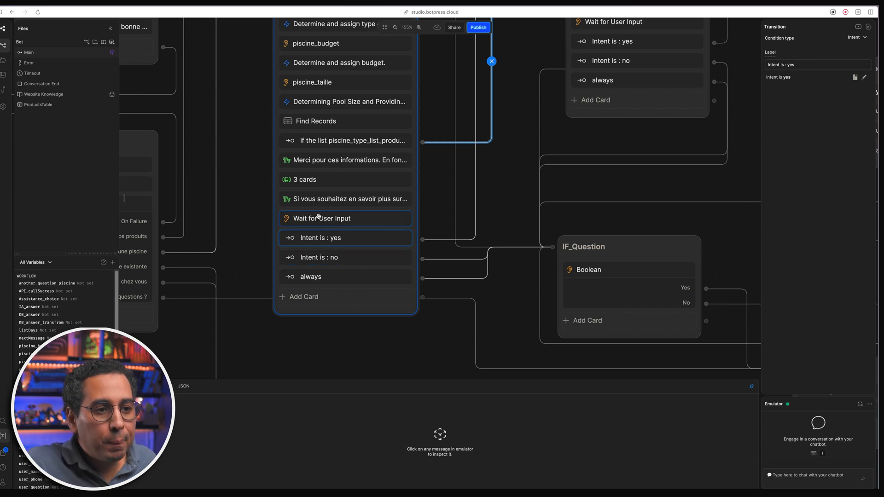
click(2, 75)
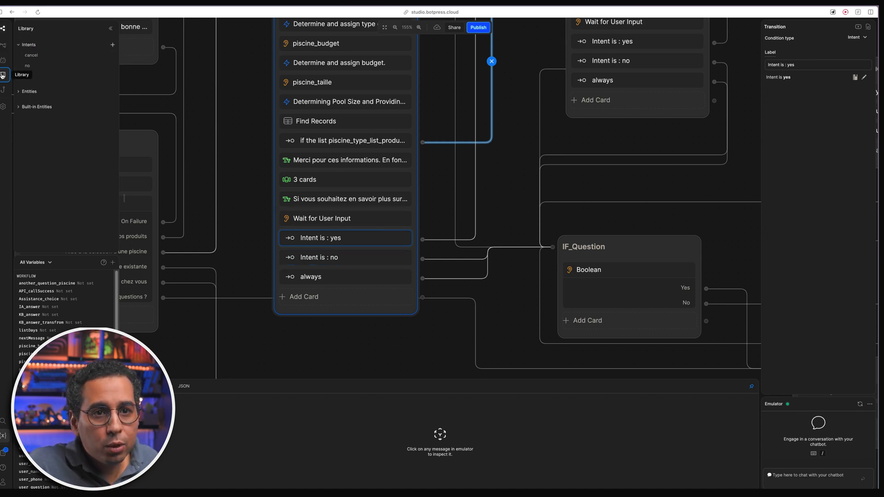
- Review the yes intent's French phrases (oui to Avec plaisir) and the no intent's phrases
click(45, 76)
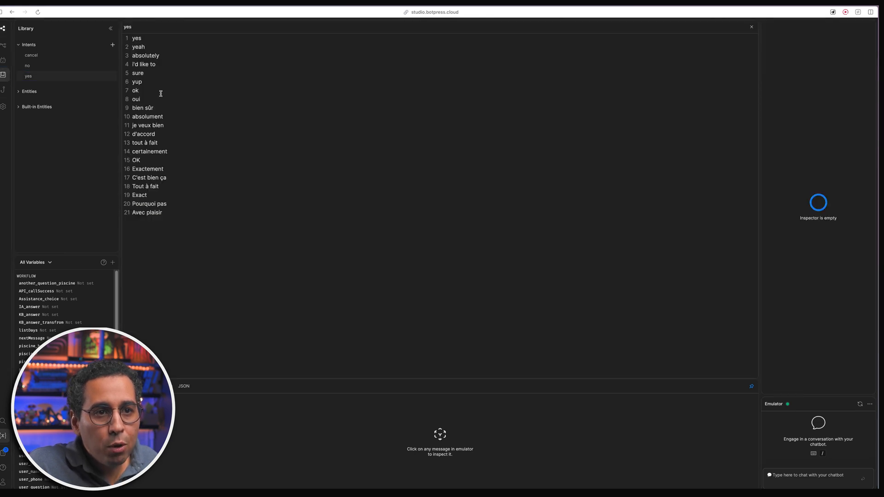
drag(171, 213, 148, 98)
click(242, 114)
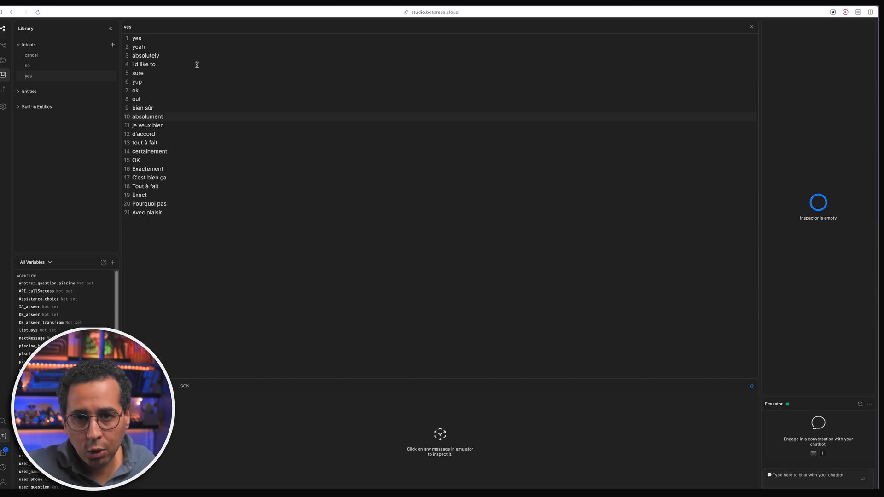
click(82, 69)
click(201, 206)
- Return to the Main workflow canvas around Help_choice
click(3, 46)
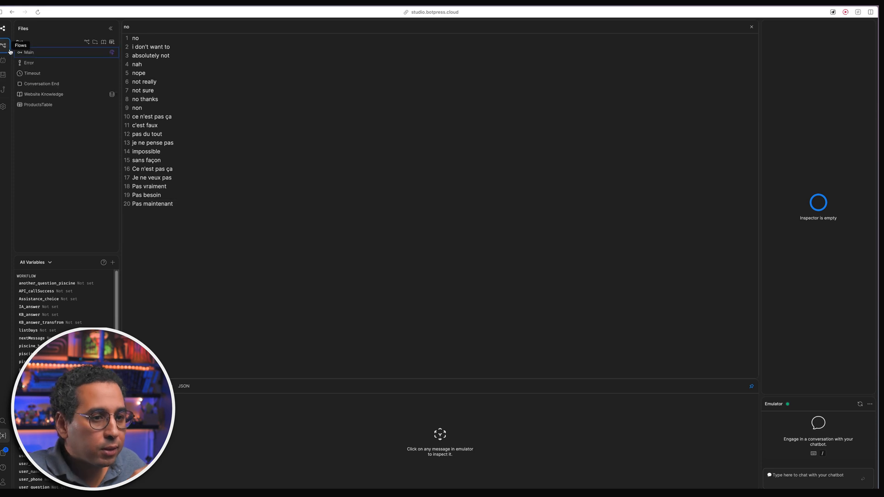
click(41, 53)
drag(299, 282, 301, 160)
scroll(291, 275, up, 5)
scroll(294, 278, up, 9)
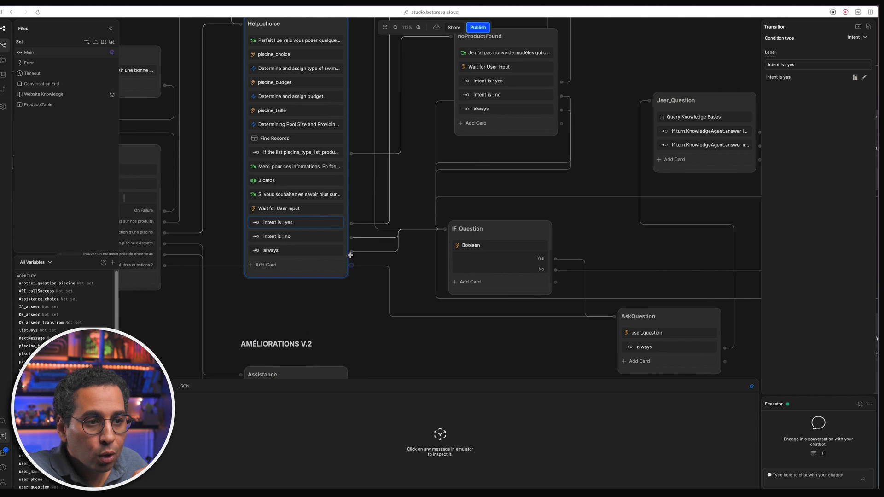
scroll(382, 332, right, 2)
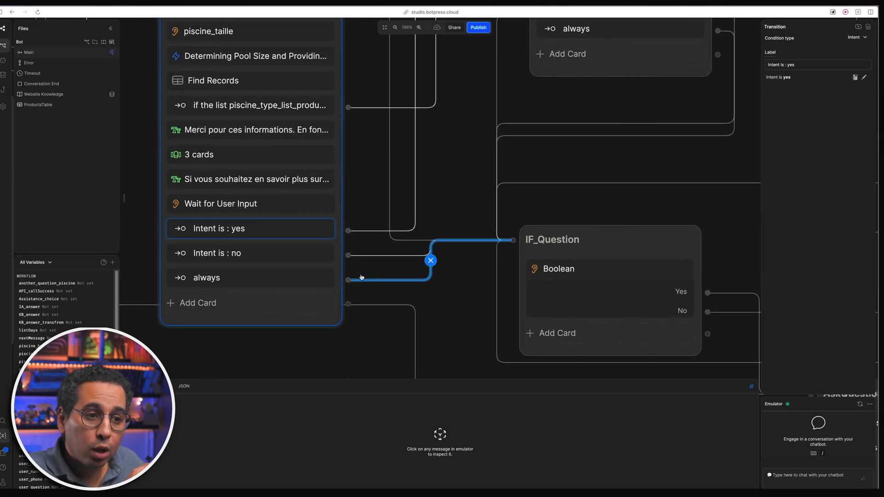
click(285, 272)
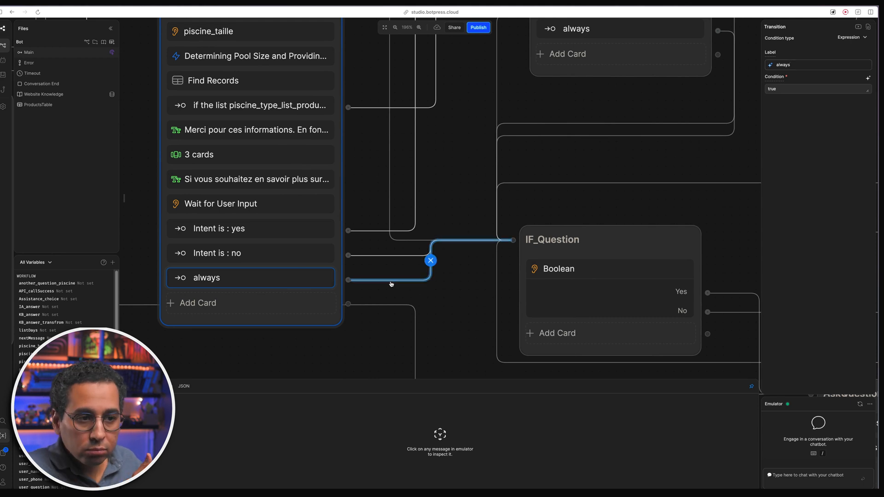
scroll(471, 294, down, 5)
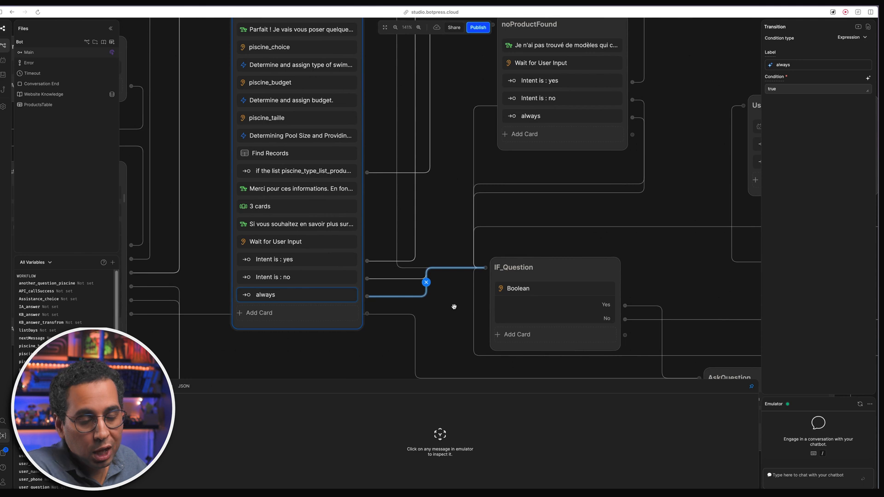
drag(454, 306, 428, 315)
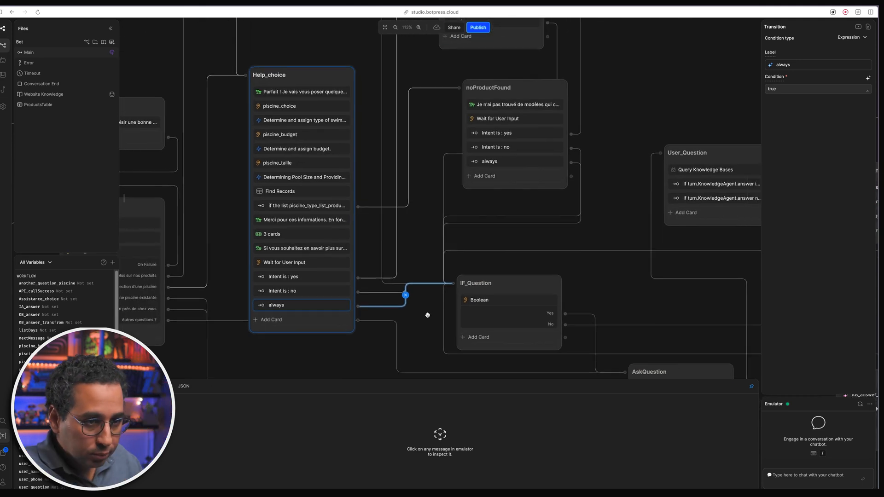
scroll(428, 316, down, 2)
drag(432, 262, 417, 290)
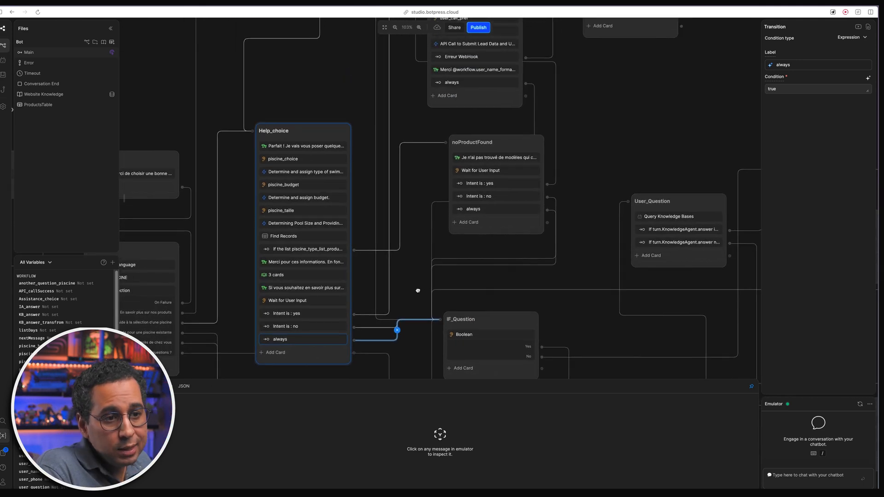
click(418, 290)
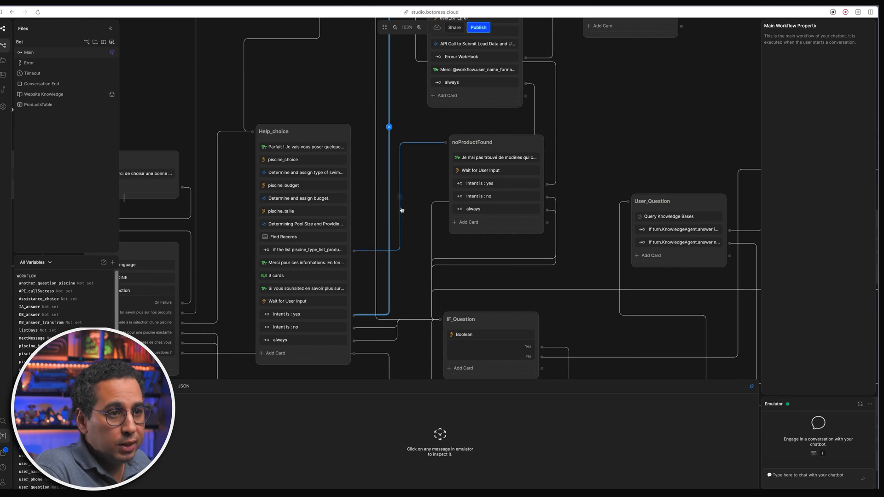
drag(421, 54, 408, 217)
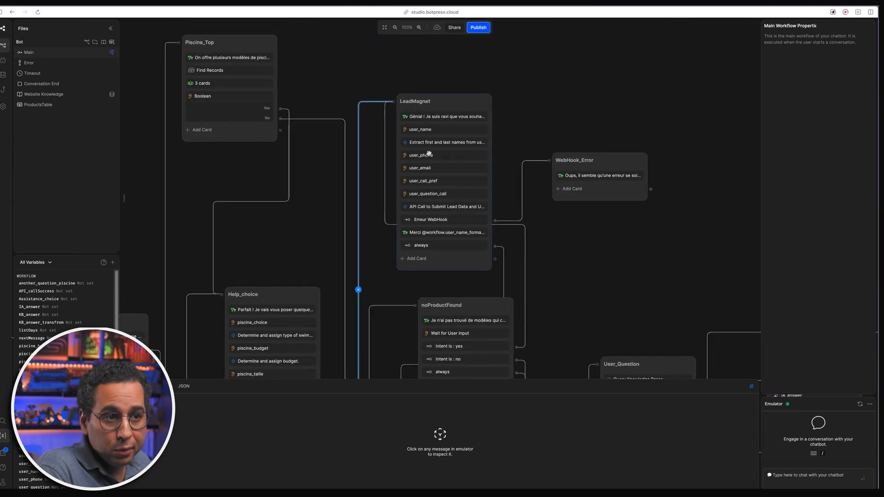
drag(379, 82, 302, 88)
scroll(306, 125, up, 1)
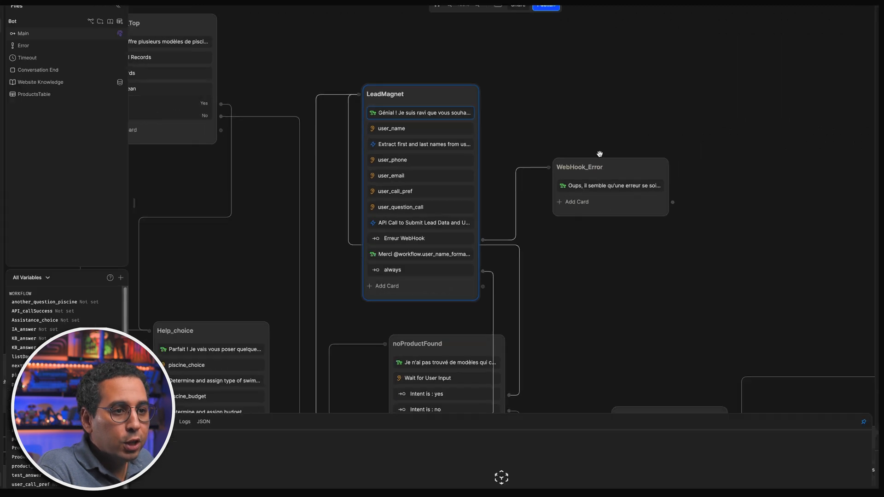
- Inspect the user_name capture and its name-extraction code producing user_name_formatted
click(367, 135)
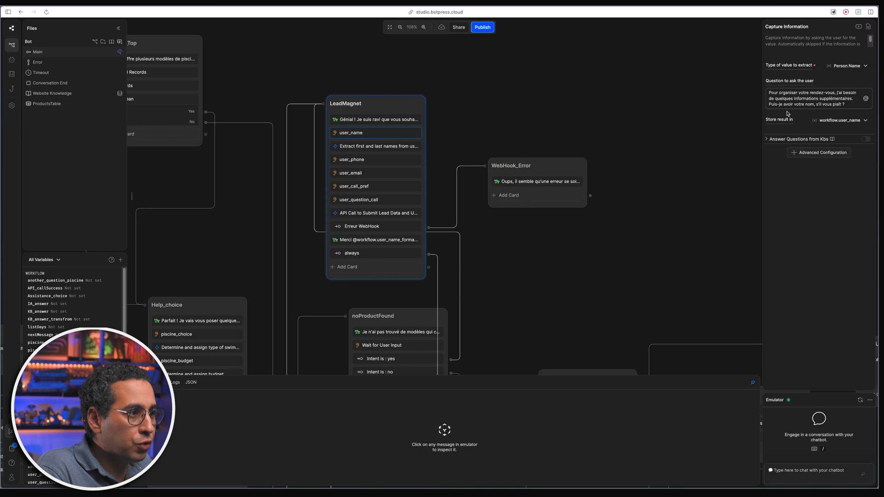
click(379, 146)
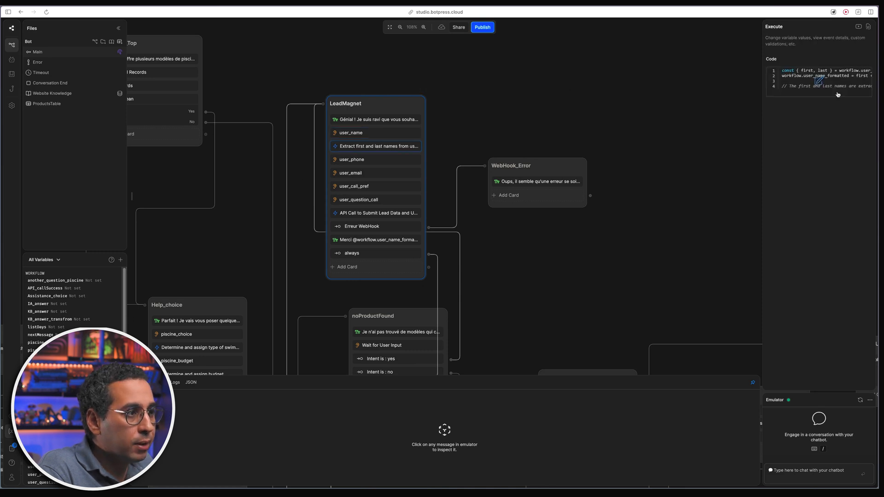
click(824, 83)
drag(361, 93, 470, 94)
double_click(404, 99)
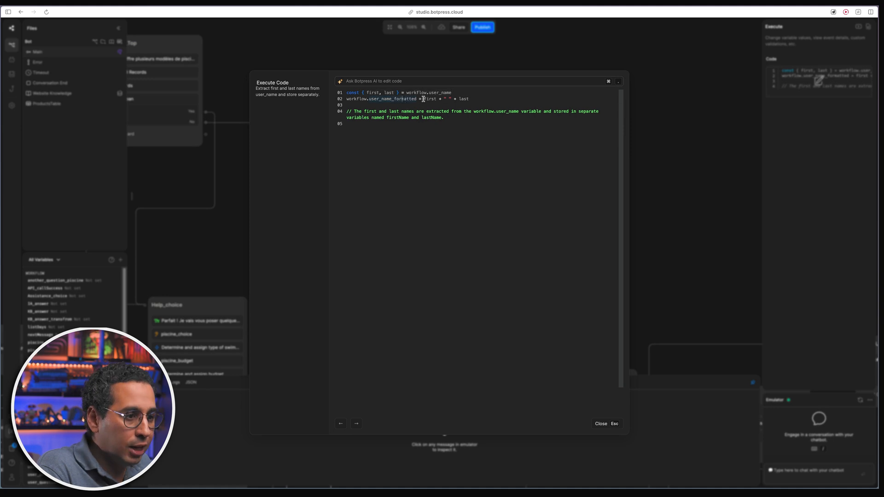
click(608, 424)
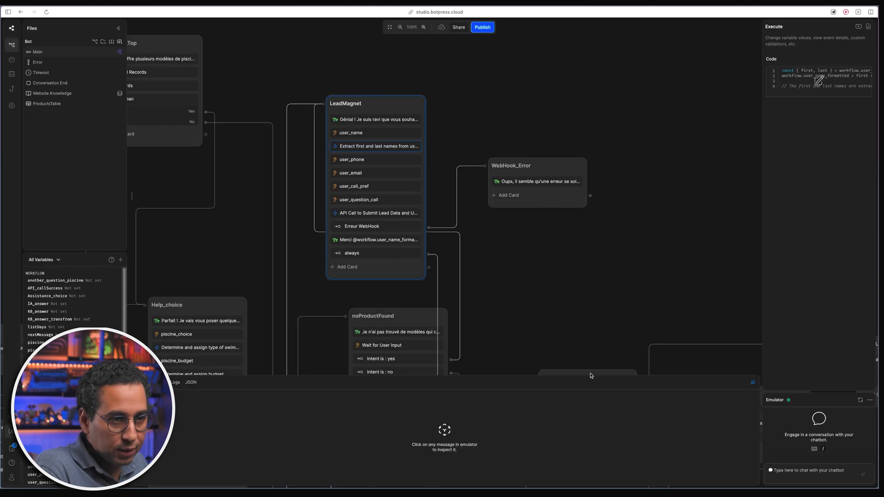
- Show the user_phone capture settings, then the user_email capture settings
click(384, 159)
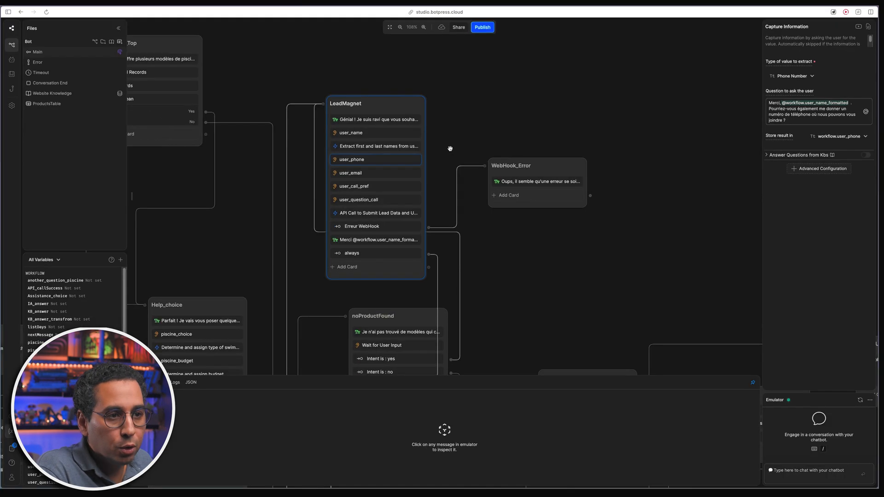
click(356, 175)
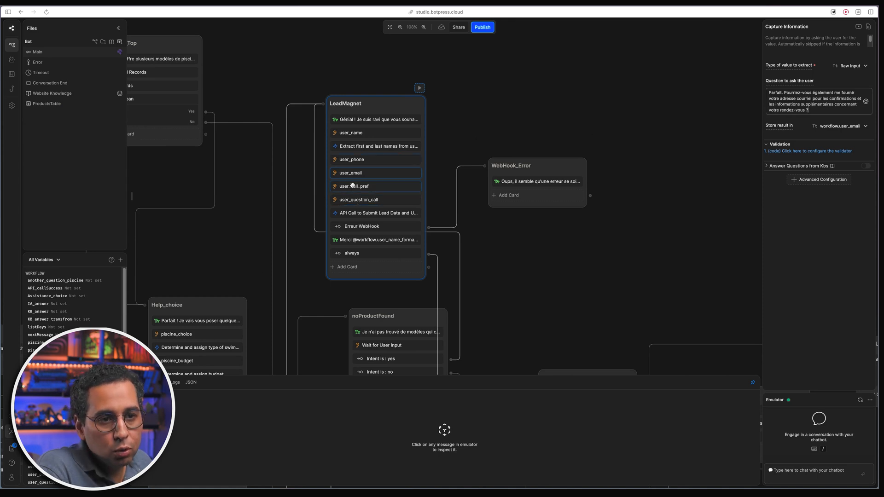
mouse_move(135, 197)
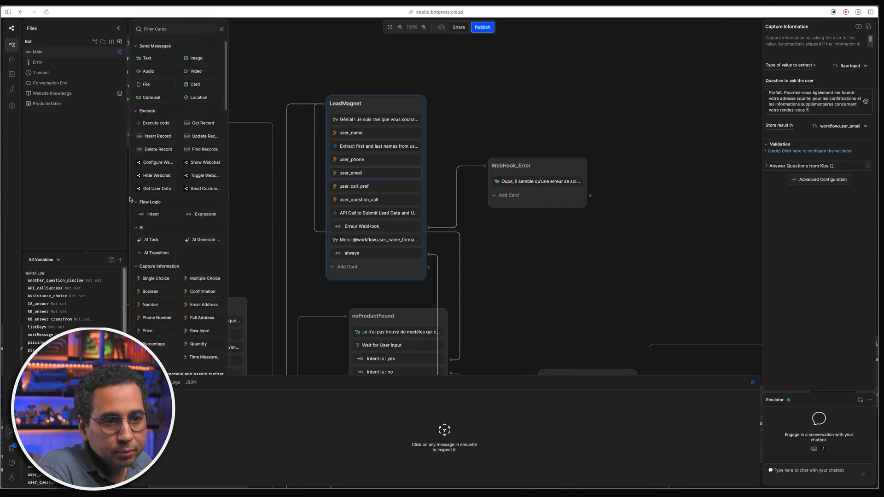
scroll(187, 279, down, 3)
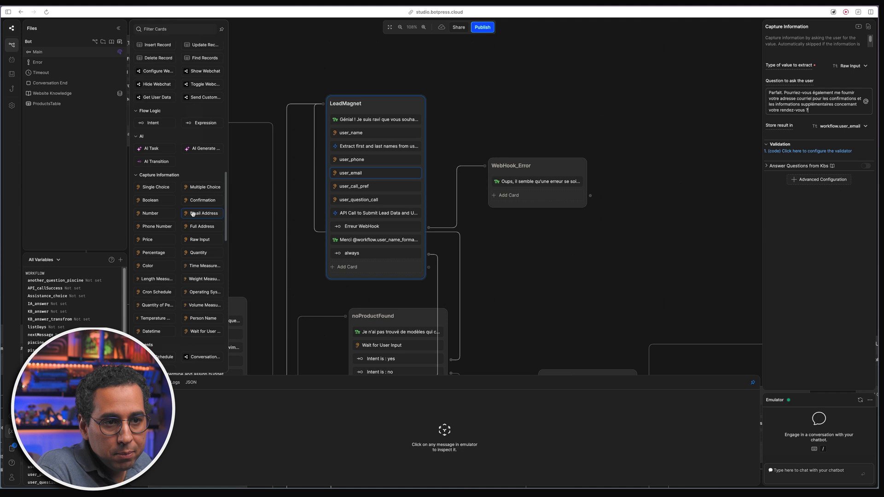
mouse_move(193, 213)
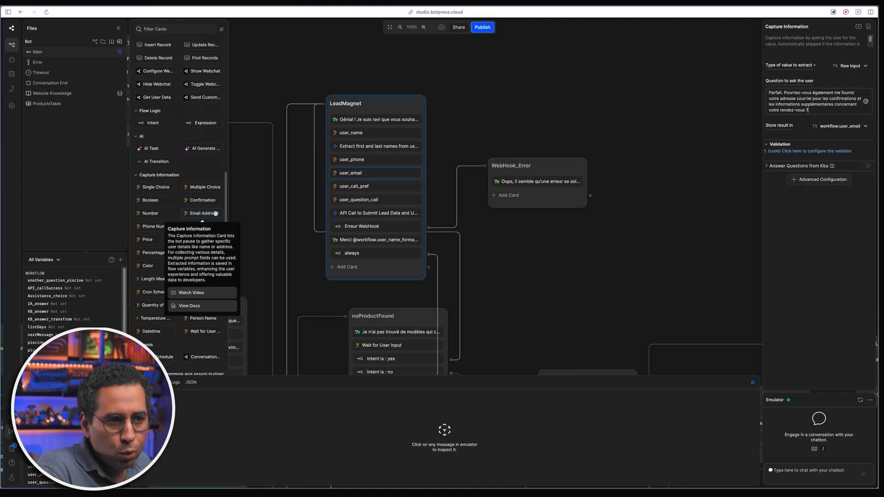
click(308, 244)
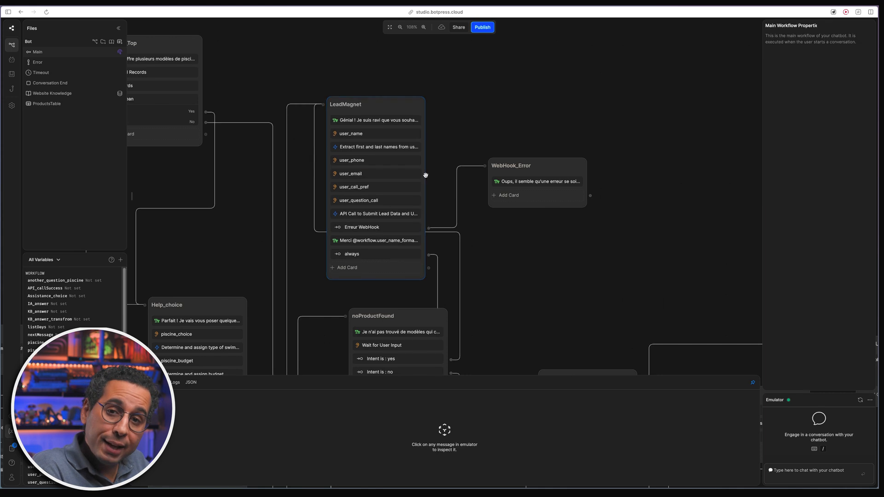
click(394, 176)
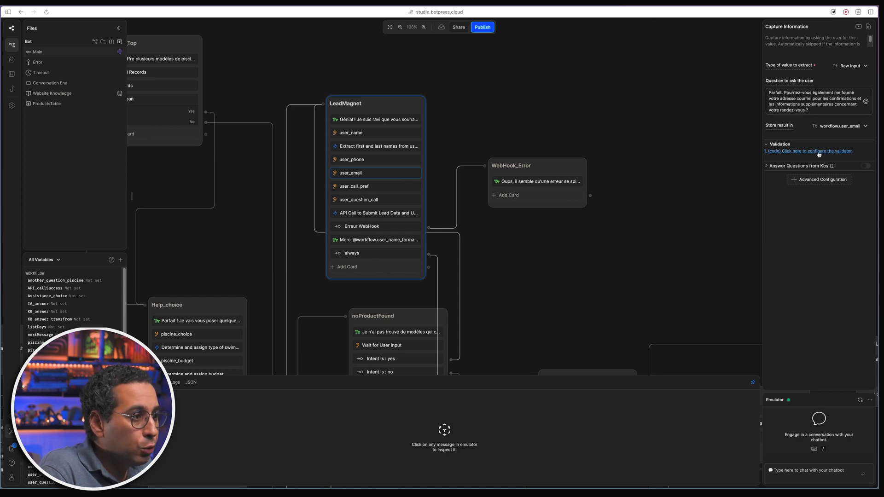
click(822, 181)
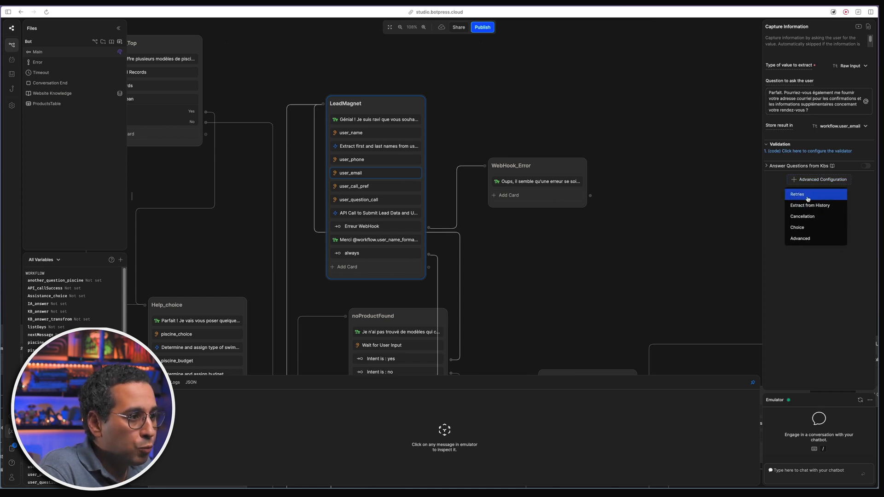
- Open the email validator code and examine its regex pattern
click(768, 192)
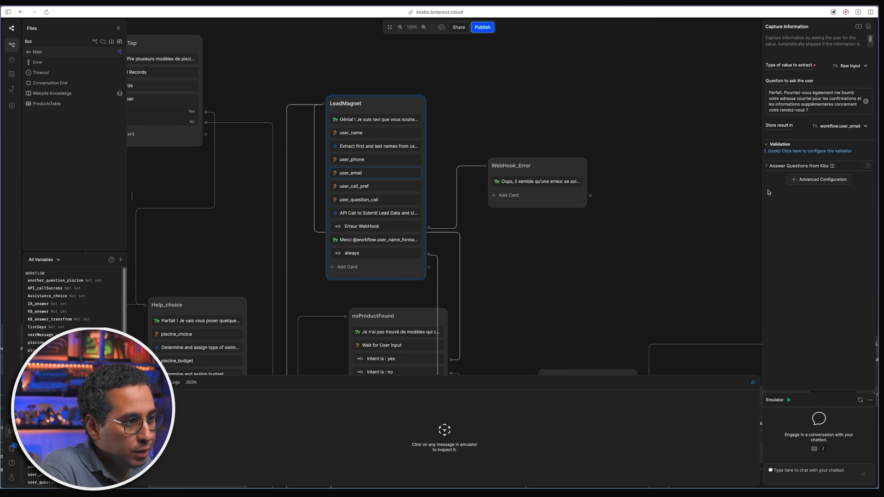
click(804, 151)
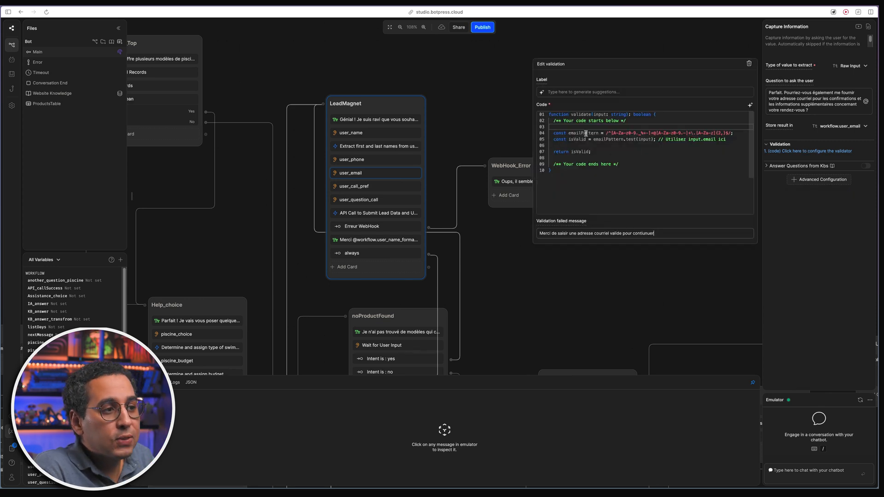
click(568, 134)
drag(607, 133, 734, 133)
click(716, 144)
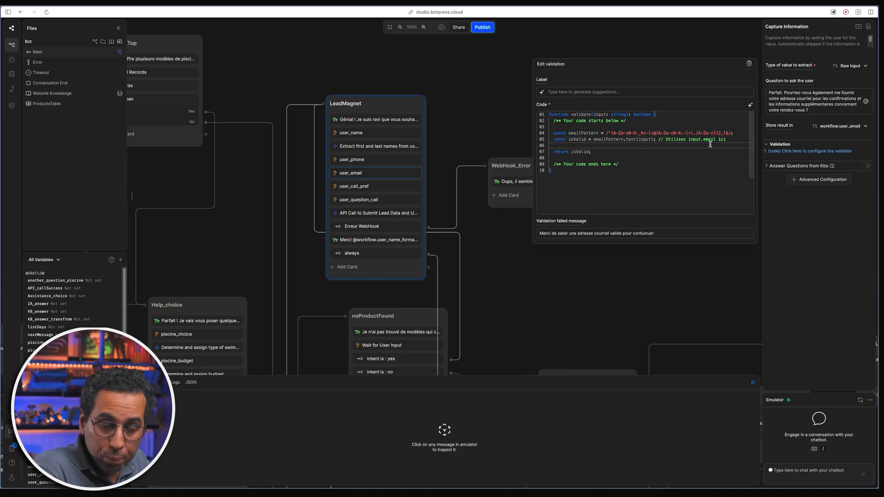
- Check the returned isValid and failure message, then show the user_call_pref Single Choice capture
click(582, 151)
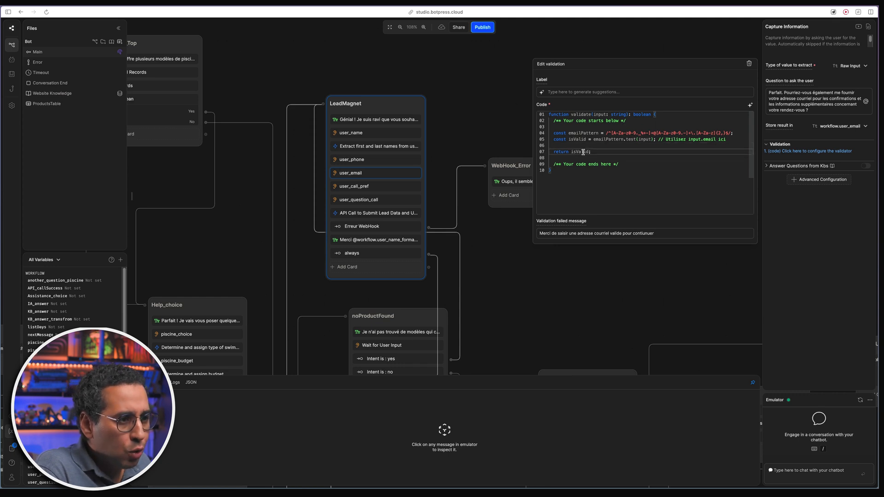
triple_click(599, 233)
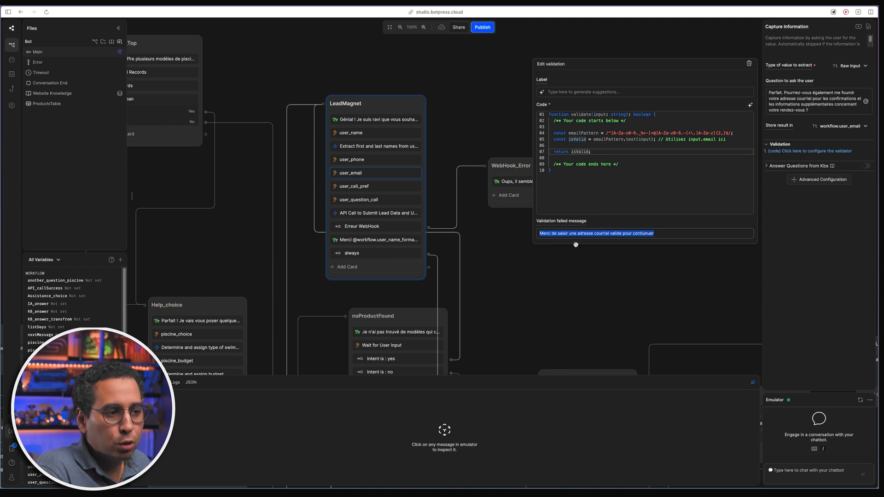
click(666, 236)
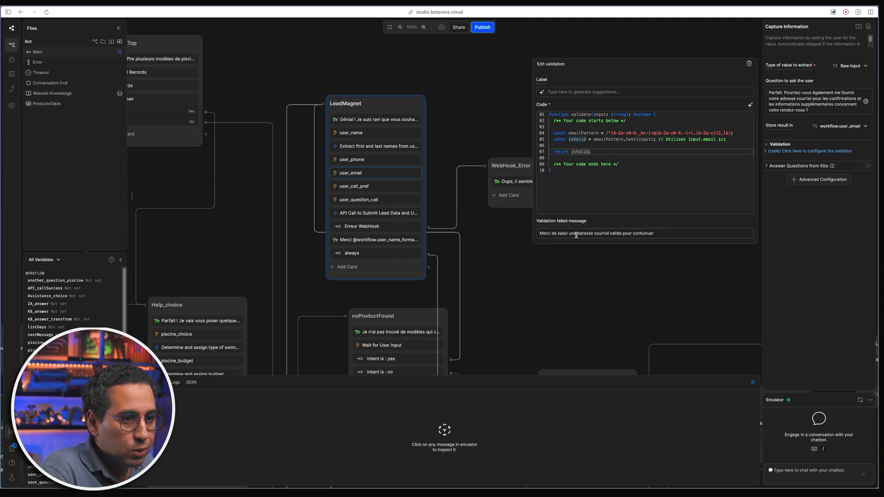
click(561, 265)
click(400, 186)
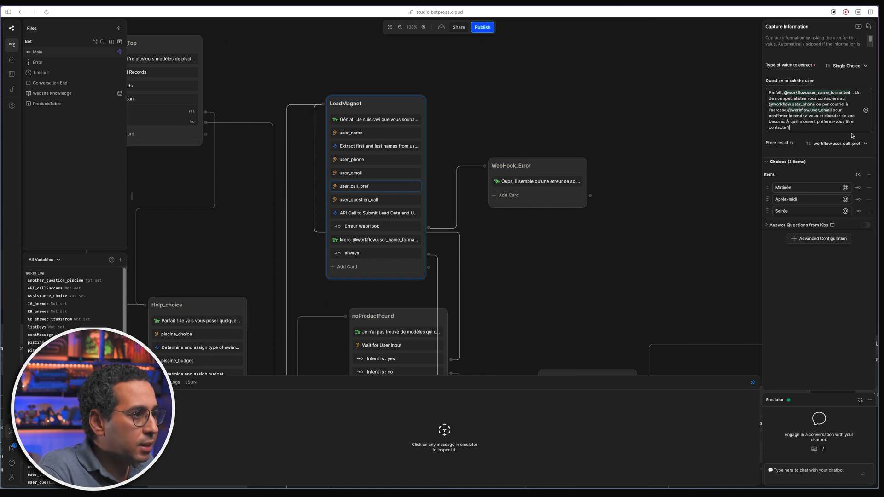
- View the user_question_call capture, then the API Call to Submit Lead Data code
click(412, 201)
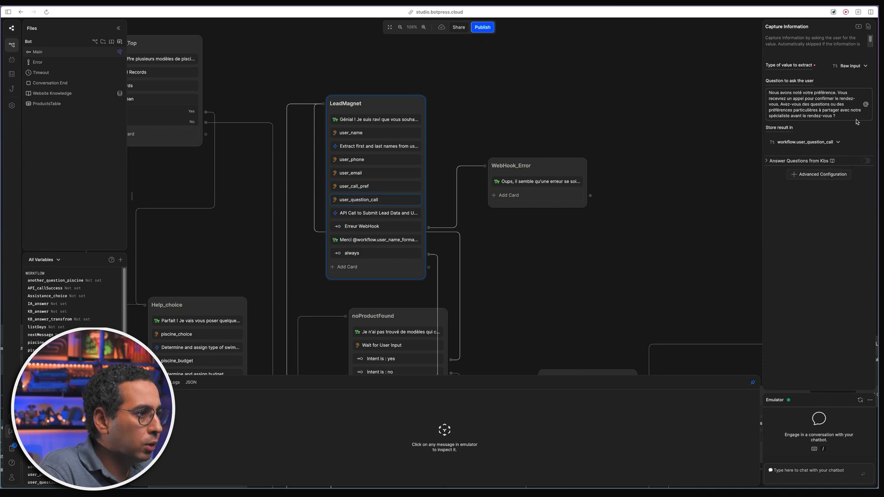
click(855, 120)
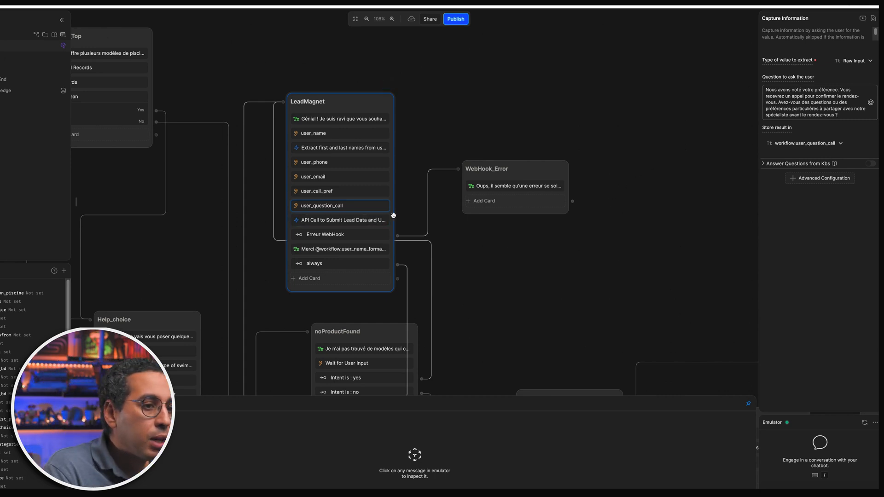
click(361, 220)
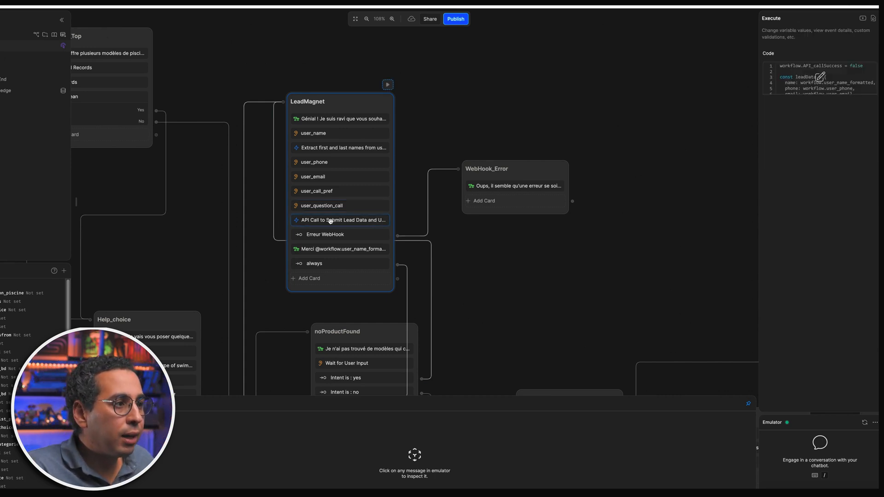
- Open the lead-submission code and examine the Make webhook URL and the posted leadData object
click(821, 77)
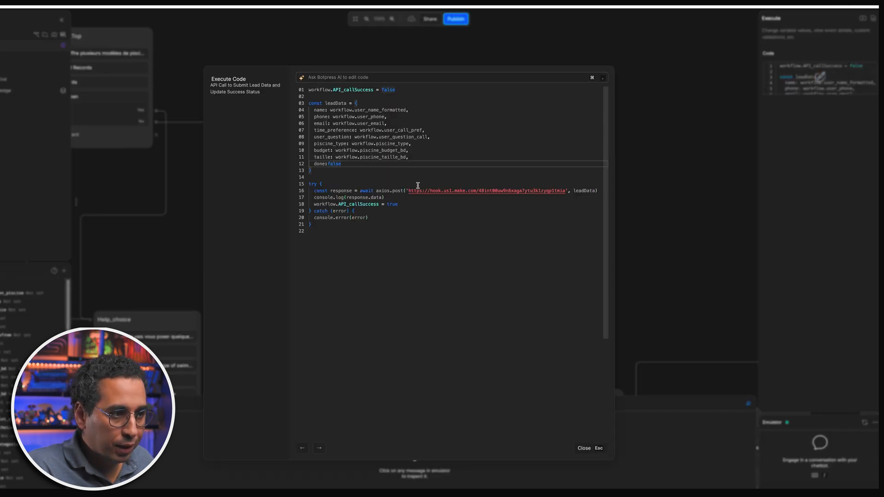
drag(408, 191, 564, 191)
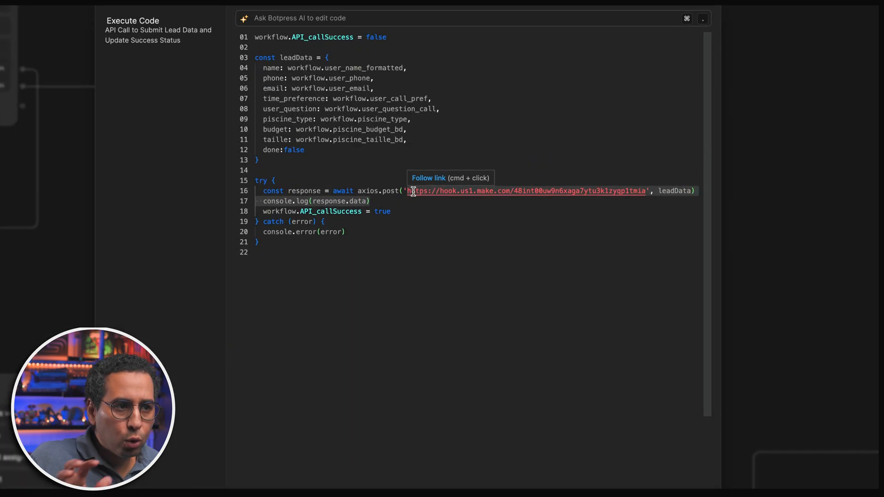
click(289, 67)
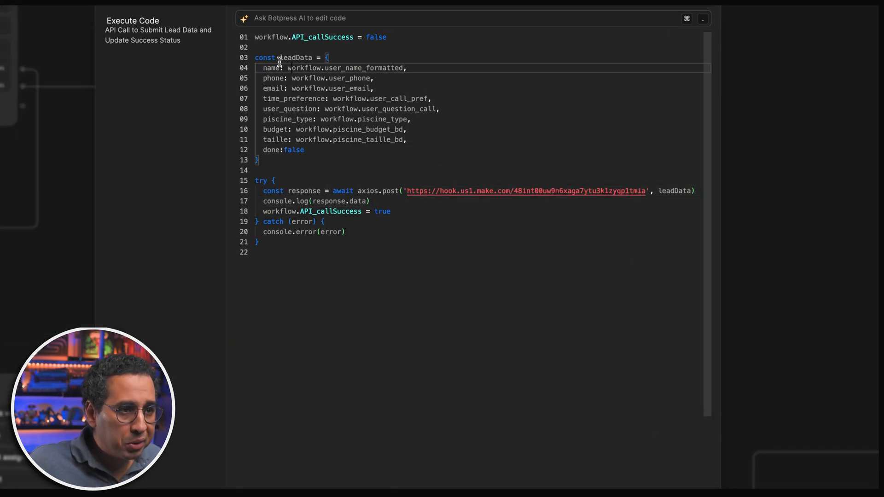
drag(260, 161, 250, 58)
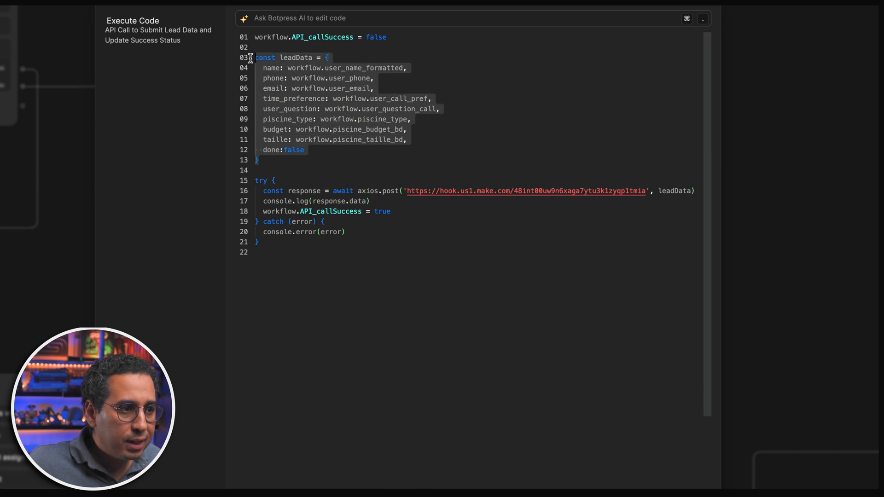
double_click(294, 58)
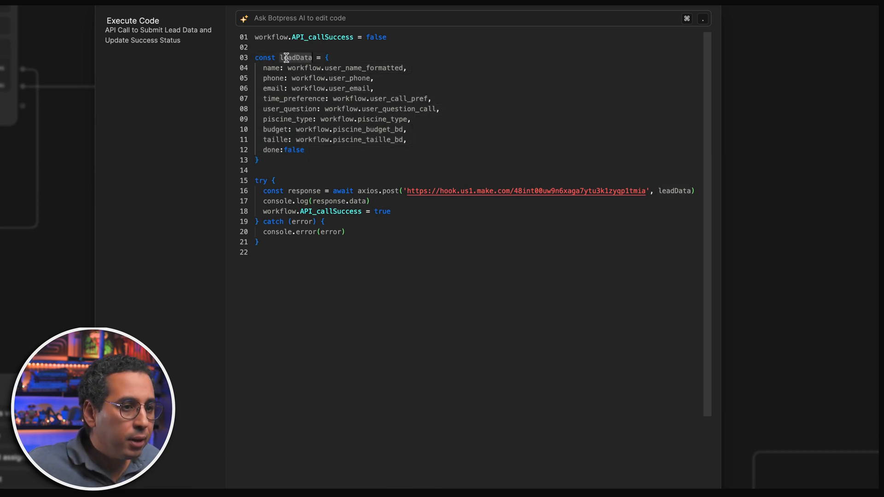
double_click(677, 191)
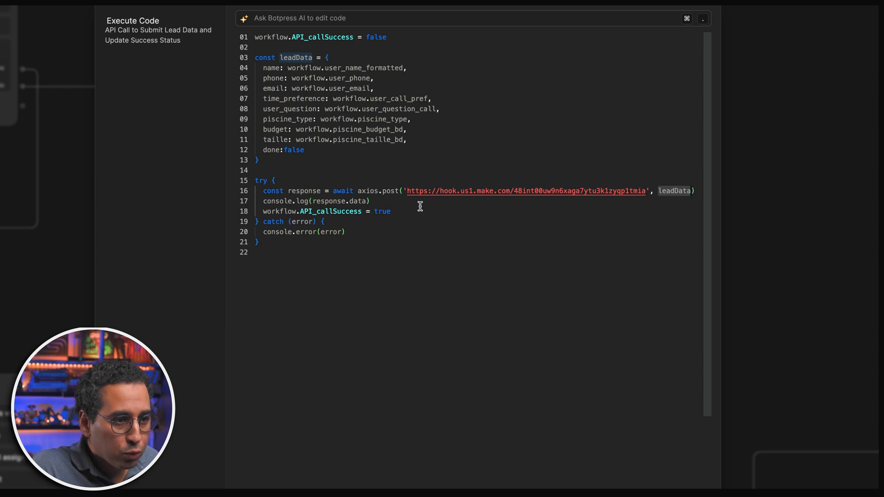
- Examine the API_callSuccess flag going from false to true, then close the editor
mouse_move(361, 133)
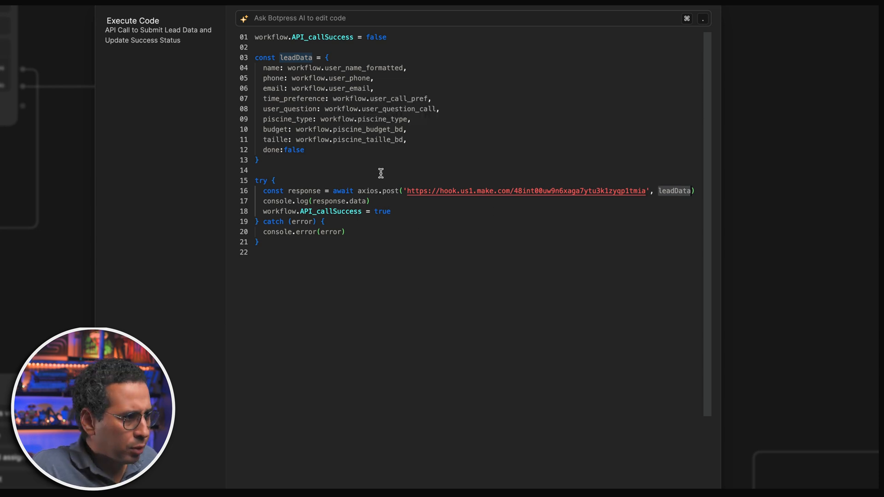
double_click(299, 37)
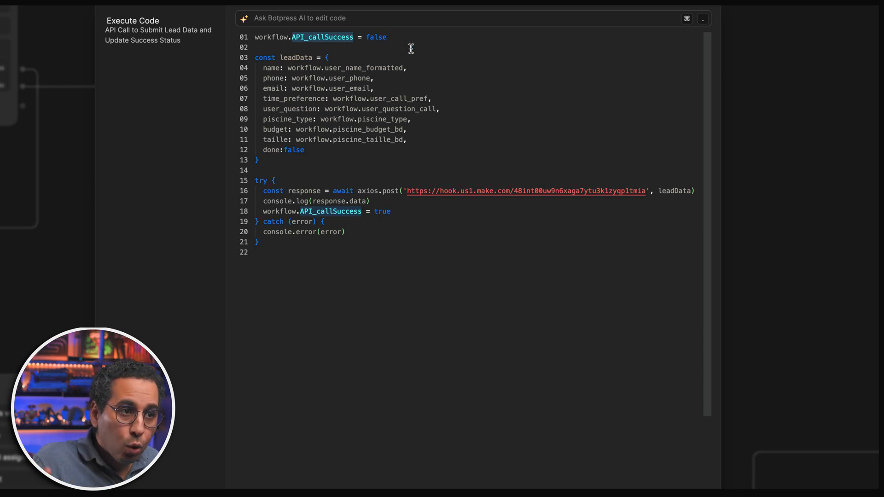
double_click(383, 36)
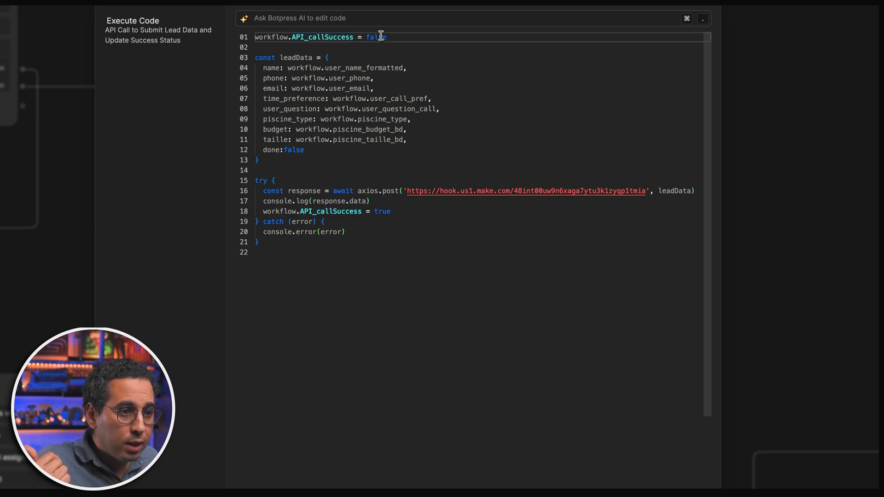
double_click(392, 212)
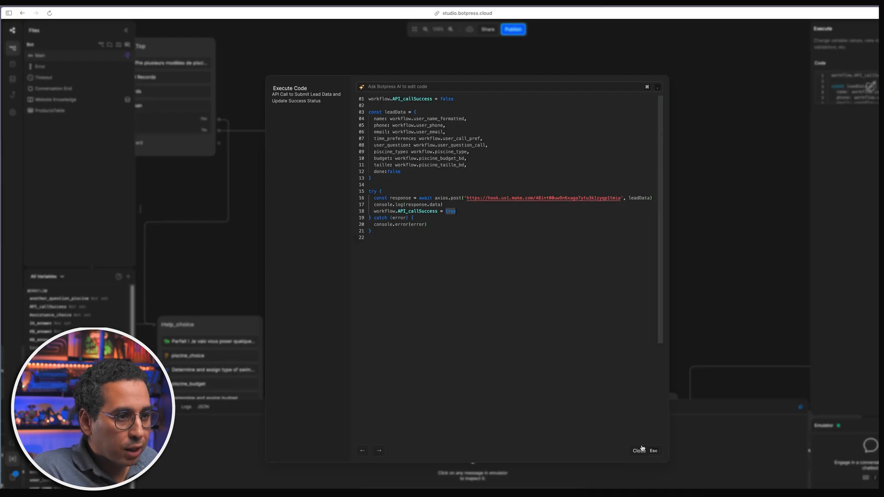
click(639, 450)
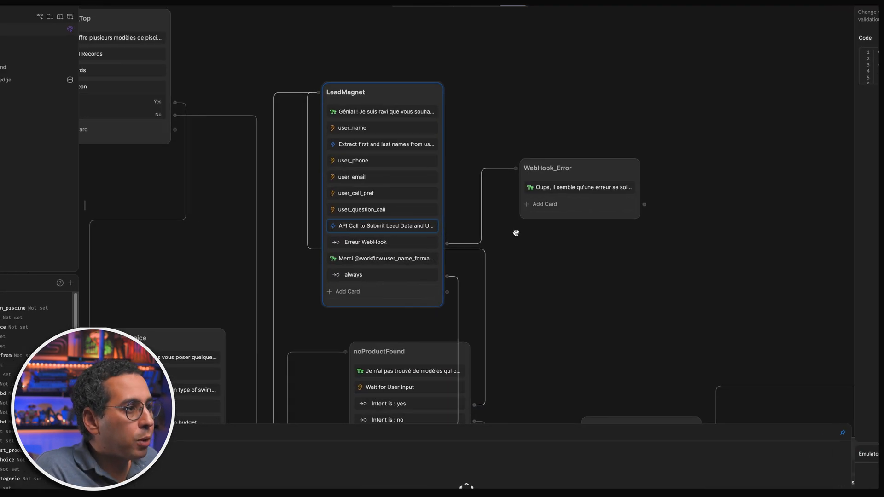
- Inspect the WebHook_Error node, LeadMagnet's thank-you message and its always transition
click(581, 188)
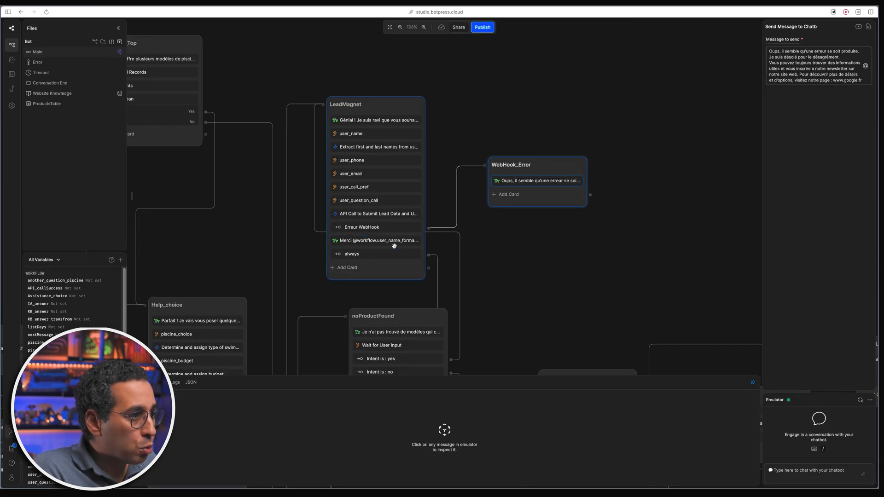
right_click(396, 243)
click(397, 243)
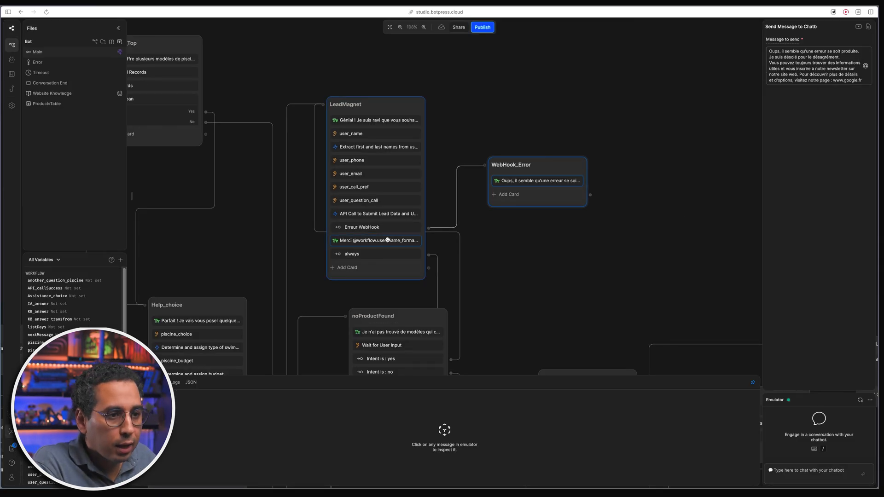
click(389, 241)
click(406, 253)
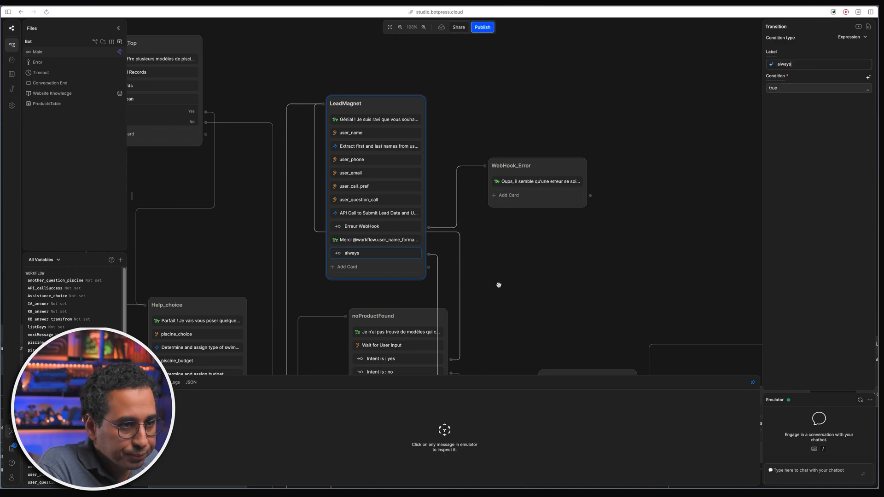
- Show IF_Question's Boolean capture with 'Oui, j'ai d'autres questions' and 'Non, merci'
scroll(502, 193, down, 5)
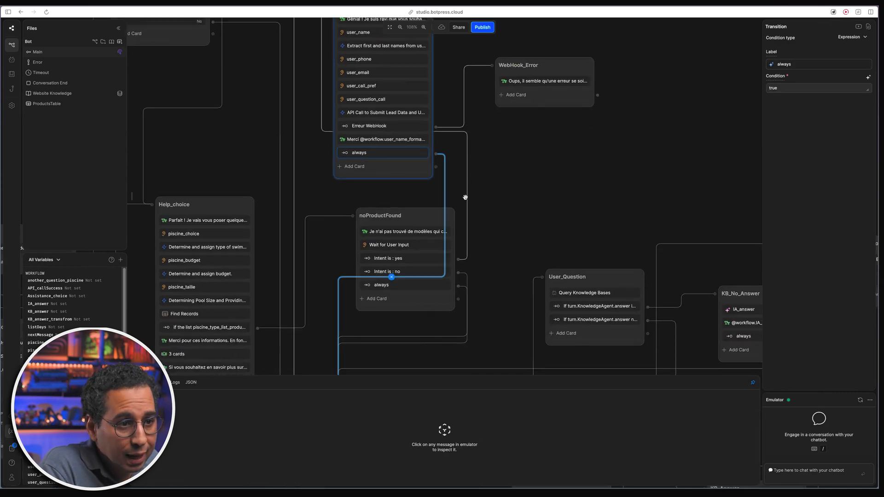
drag(504, 293, 526, 126)
click(400, 238)
drag(428, 217, 435, 216)
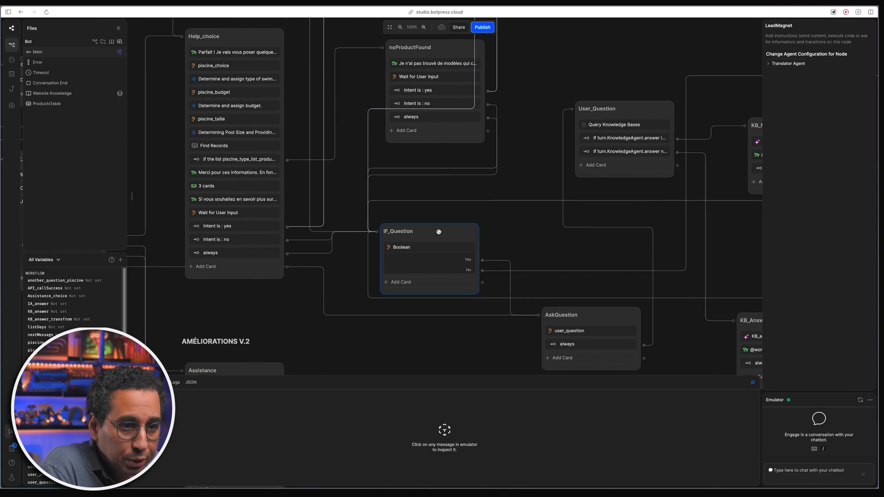
click(431, 263)
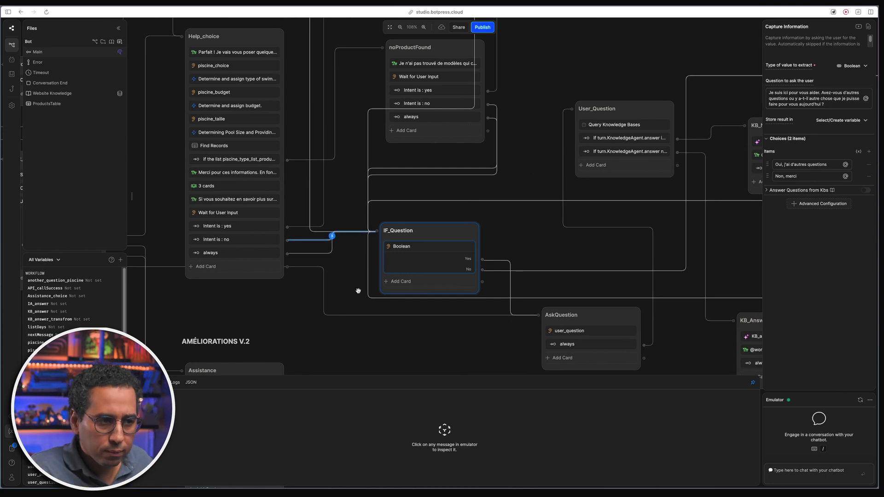
- Check AskQuestion's user_question KB options, then User_Question's query storing workflow.KB_answer
drag(411, 344, 342, 275)
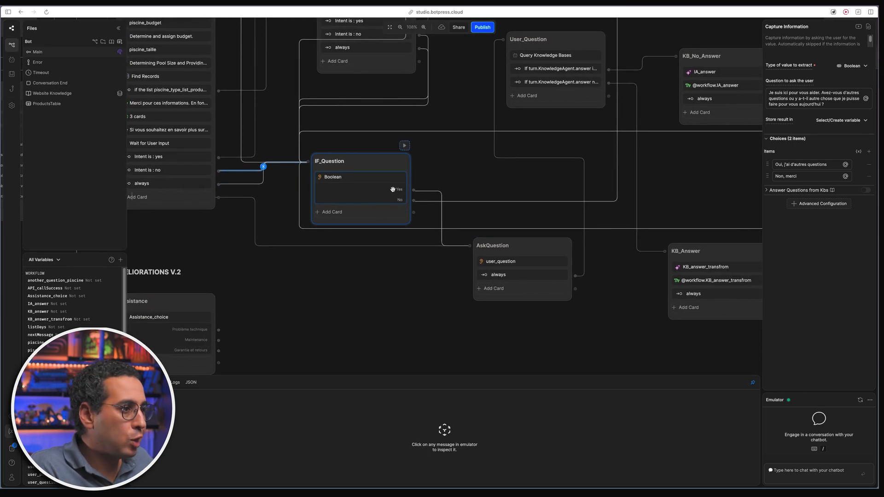
click(519, 260)
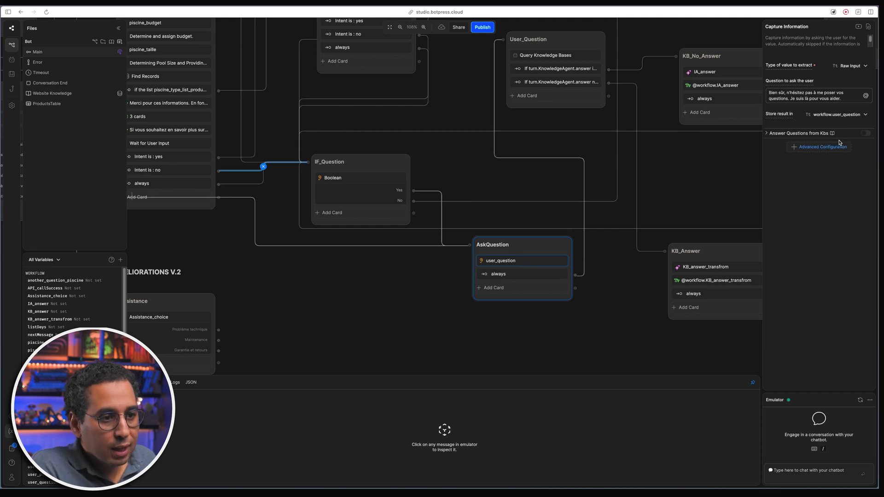
click(768, 133)
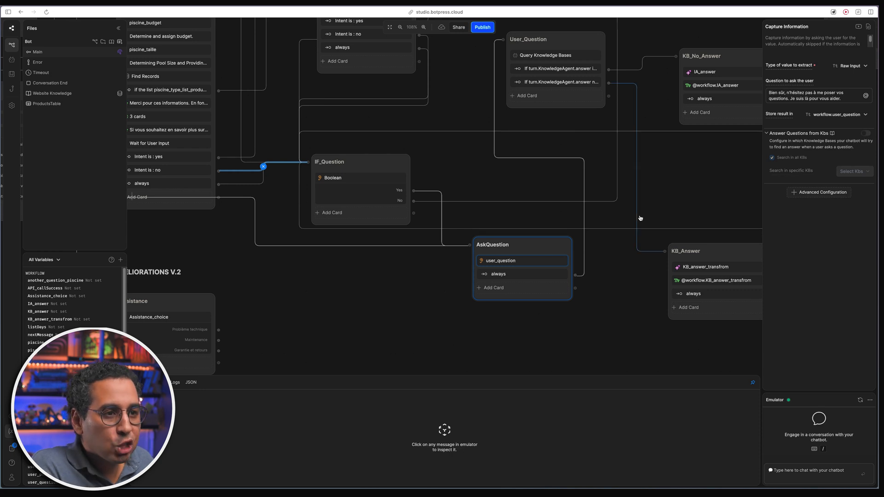
drag(450, 272, 406, 343)
drag(459, 253, 435, 218)
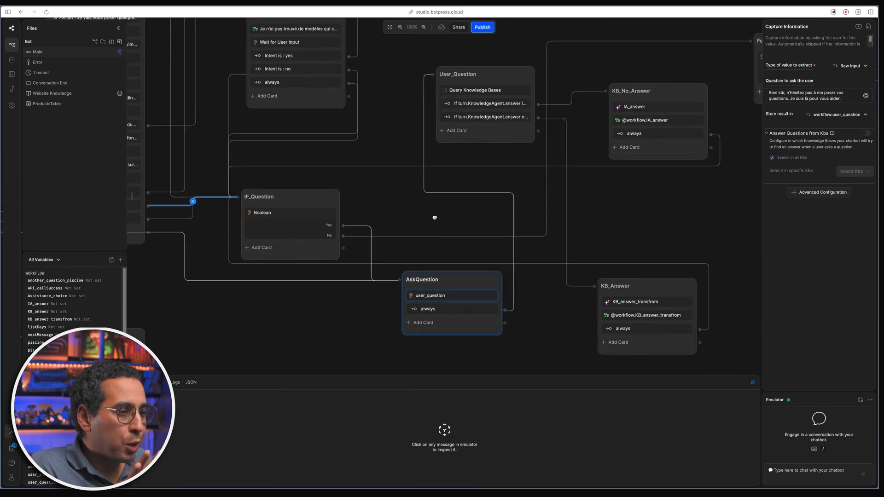
click(485, 90)
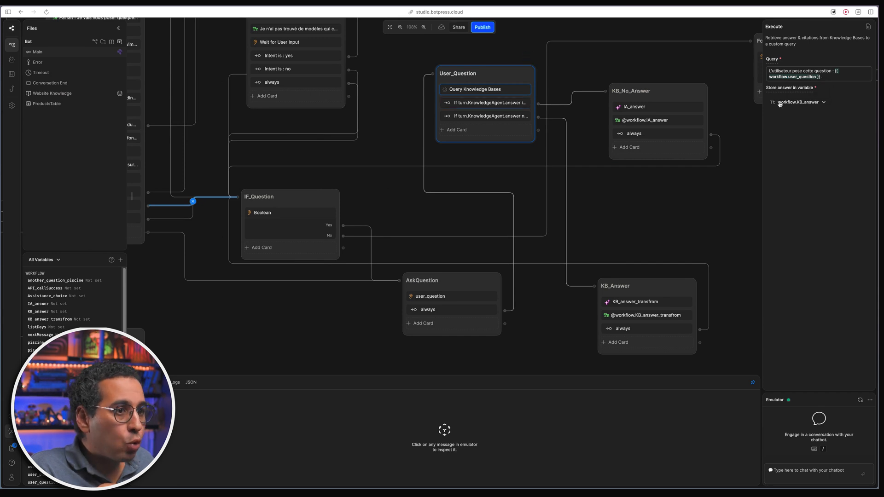
click(462, 100)
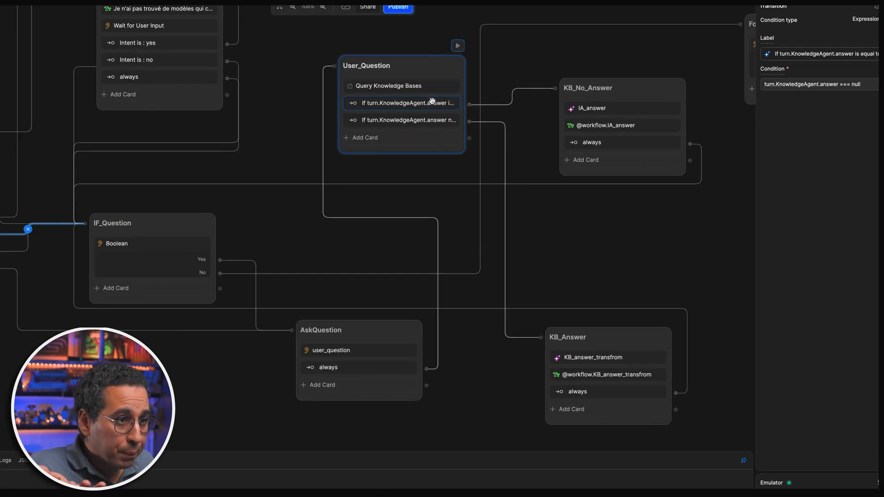
click(425, 119)
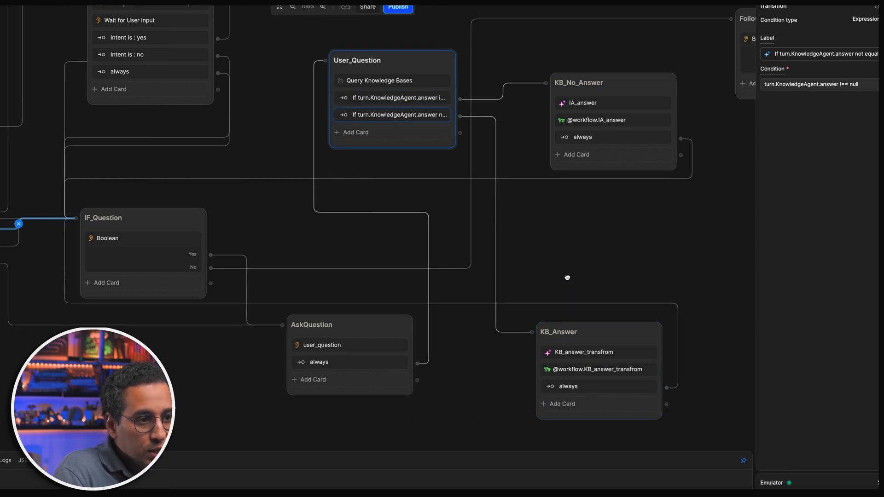
scroll(579, 287, right, 5)
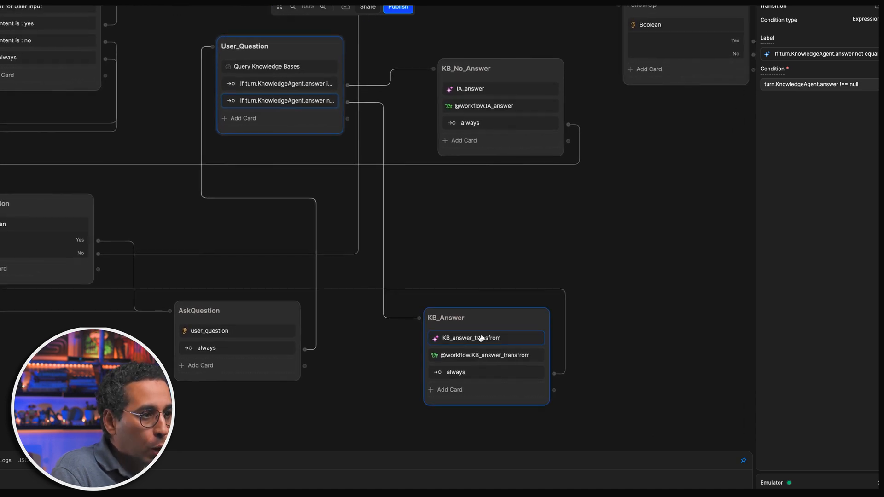
click(494, 339)
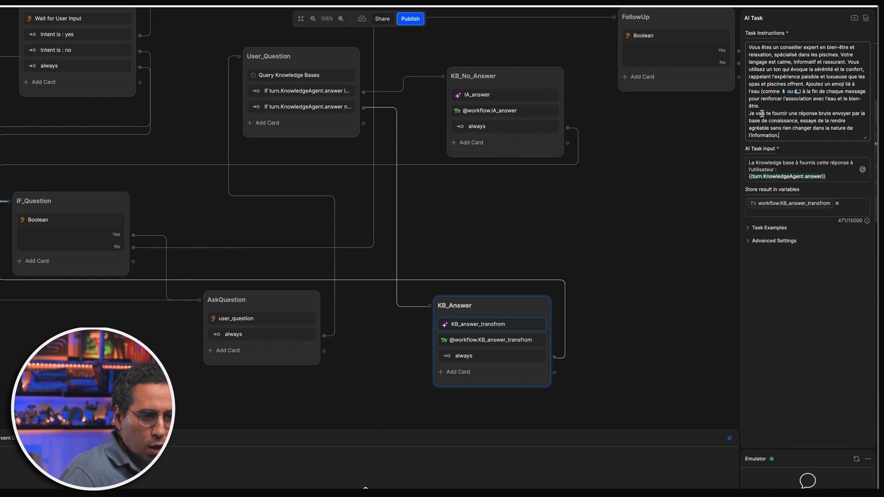
drag(761, 113, 793, 128)
click(788, 135)
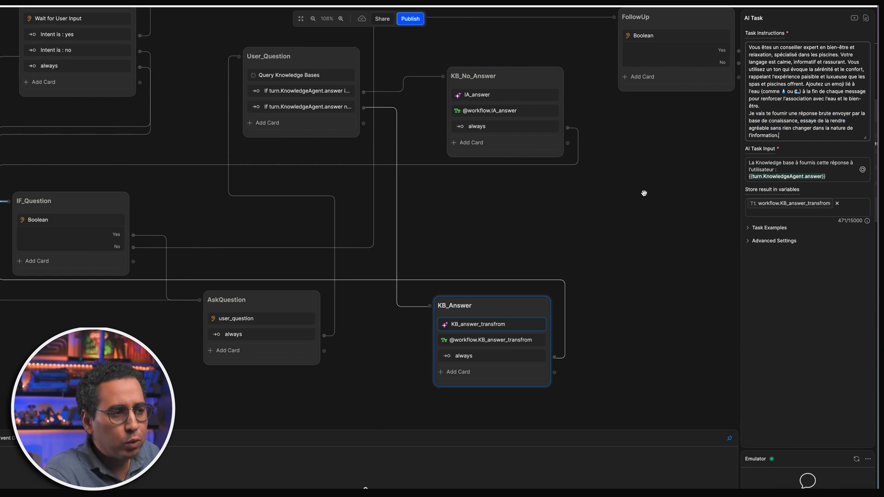
click(493, 246)
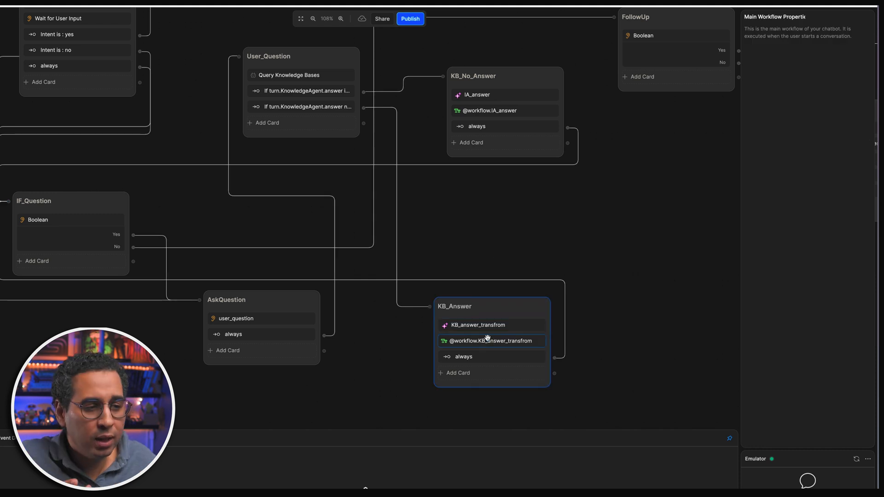
drag(448, 230, 437, 249)
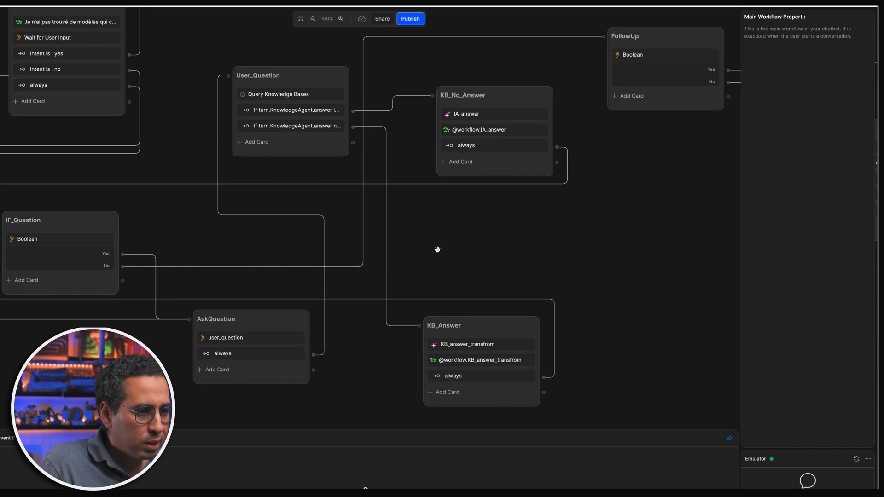
drag(421, 208, 459, 319)
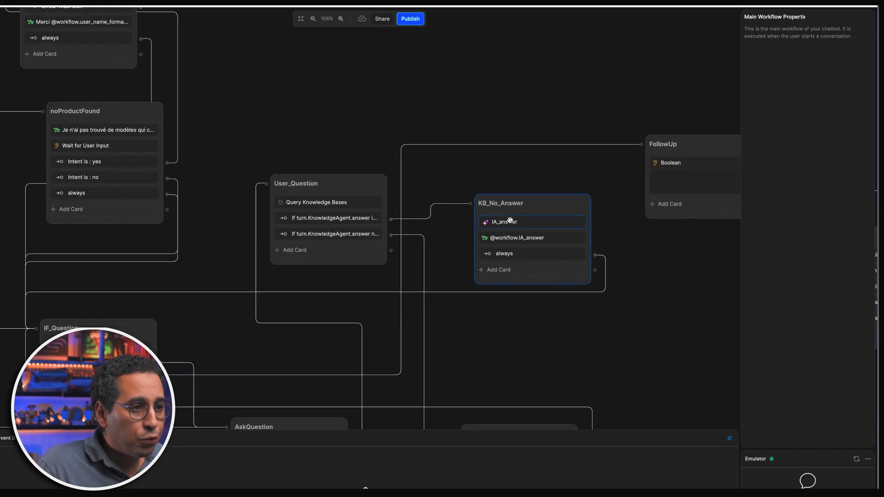
click(529, 224)
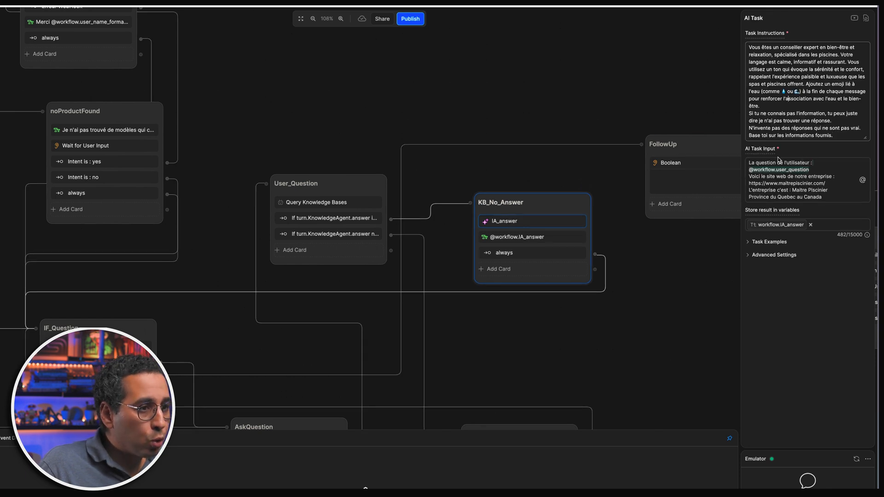
click(686, 278)
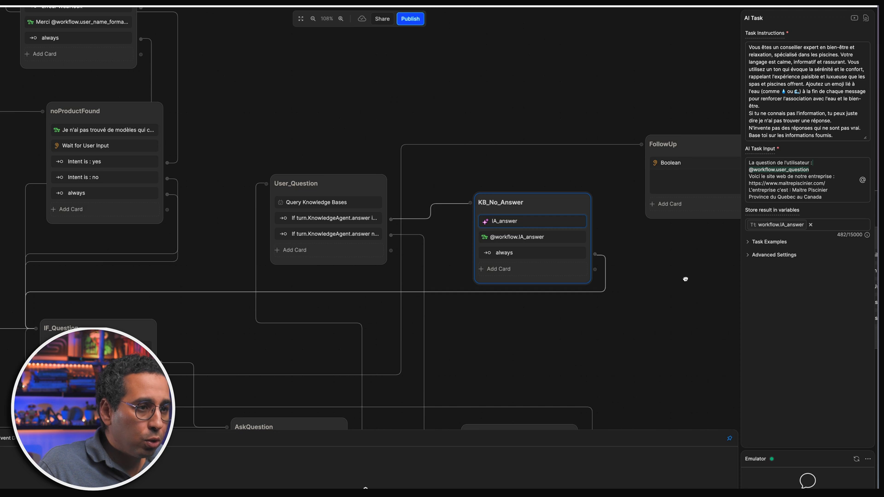
click(542, 238)
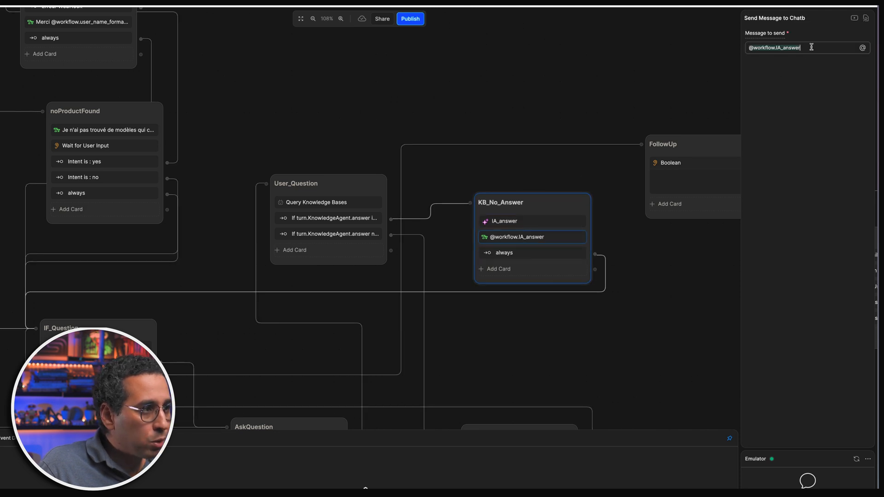
drag(452, 250, 564, 242)
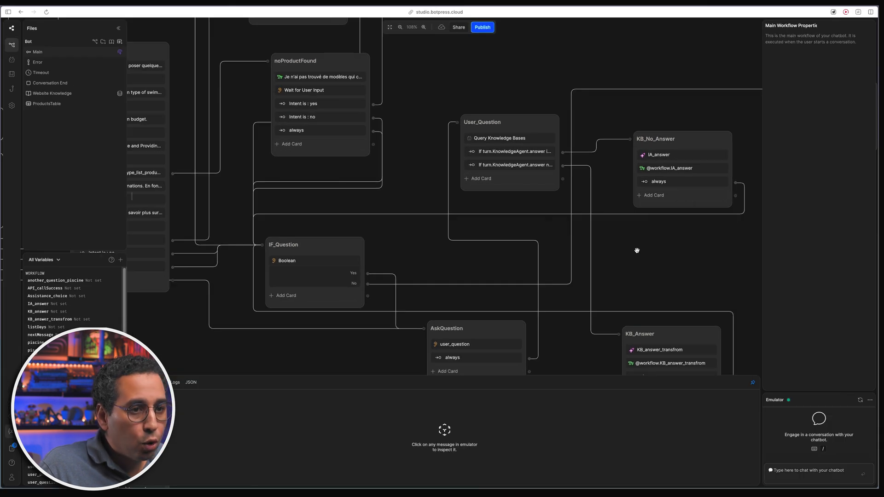
- Inspect the IF_Question node's question settings
scroll(631, 245, down, 2)
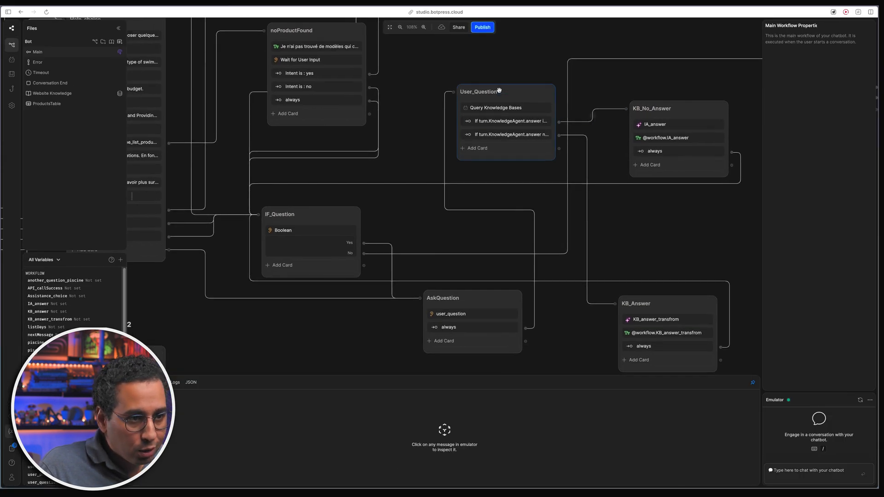
click(322, 218)
scroll(283, 296, left, 2)
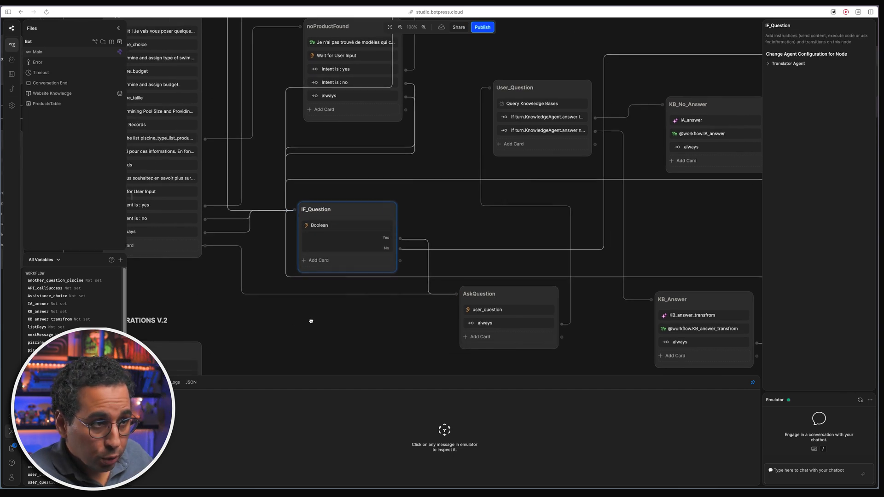
click(350, 229)
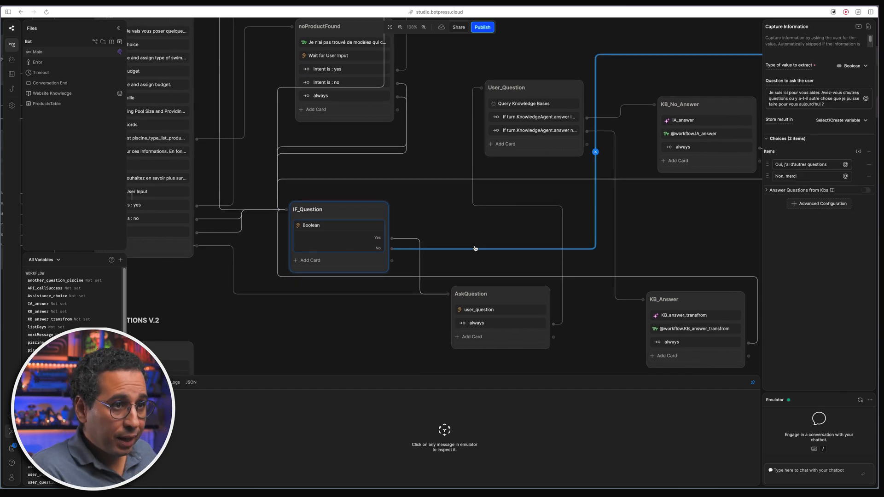
- Review the FollowUp node's question text and its answer choices
drag(728, 225, 491, 310)
scroll(492, 310, right, 5)
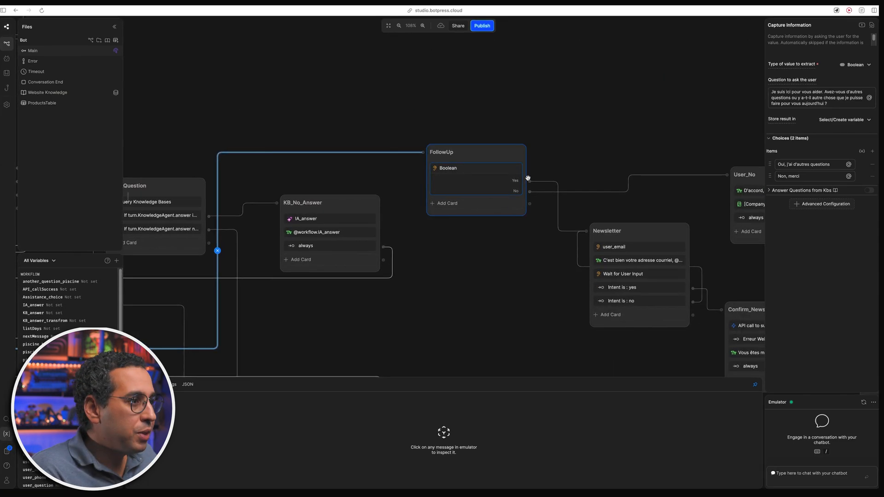
scroll(519, 174, right, 3)
scroll(454, 196, up, 4)
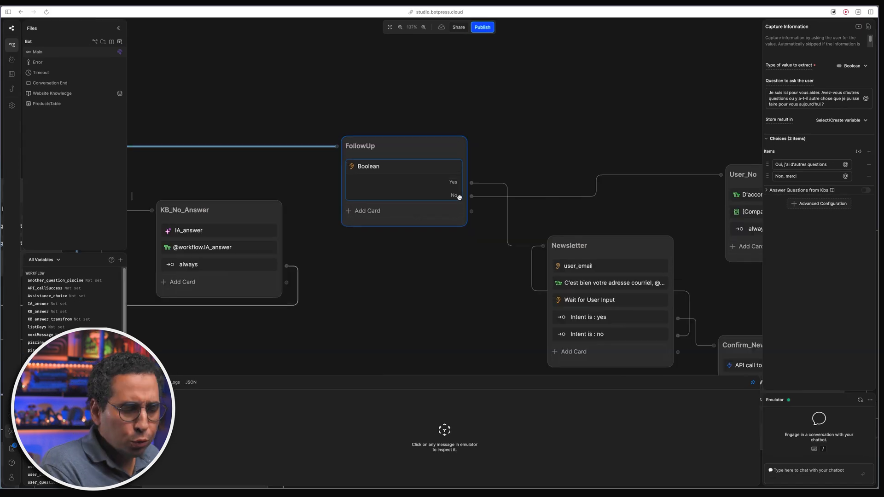
click(449, 197)
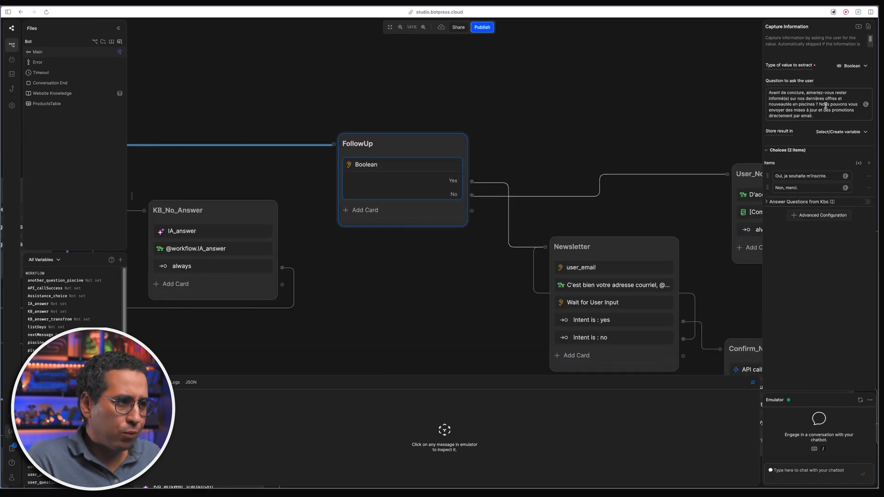
drag(788, 93, 820, 114)
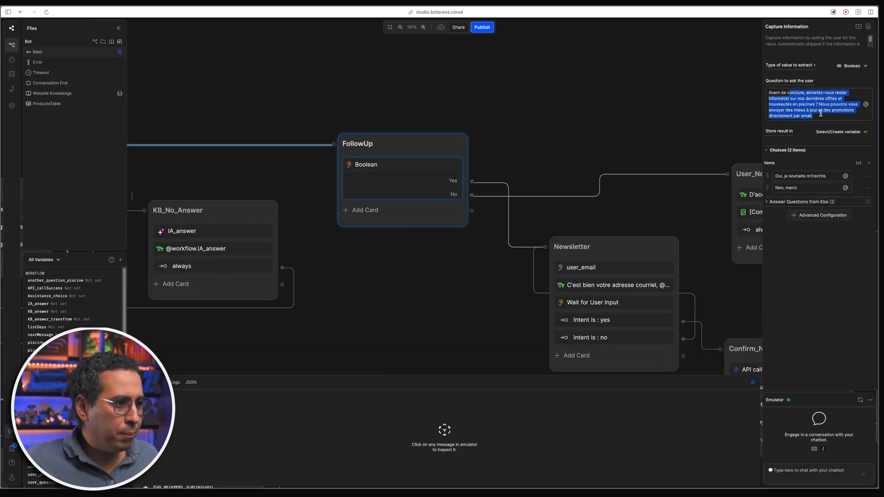
click(814, 185)
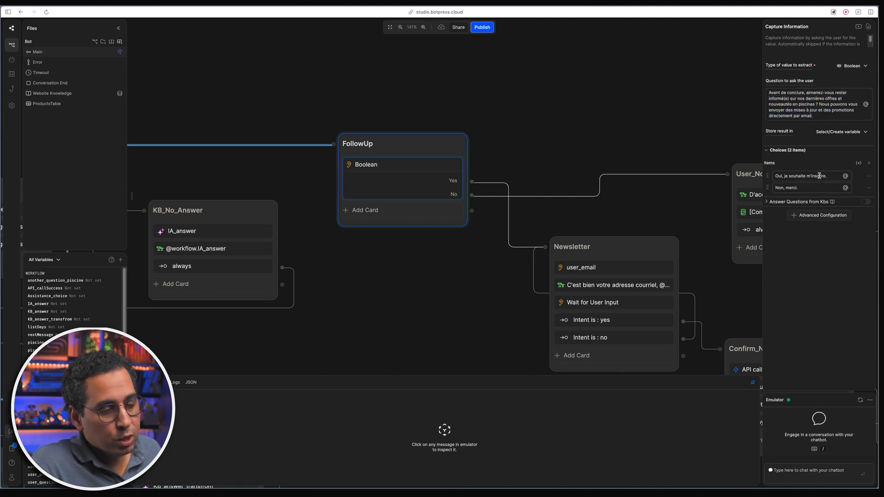
- Open the Newsletter node's user_email Raw Input capture, stored in workflow.user_email
drag(479, 272, 330, 259)
drag(343, 305, 292, 274)
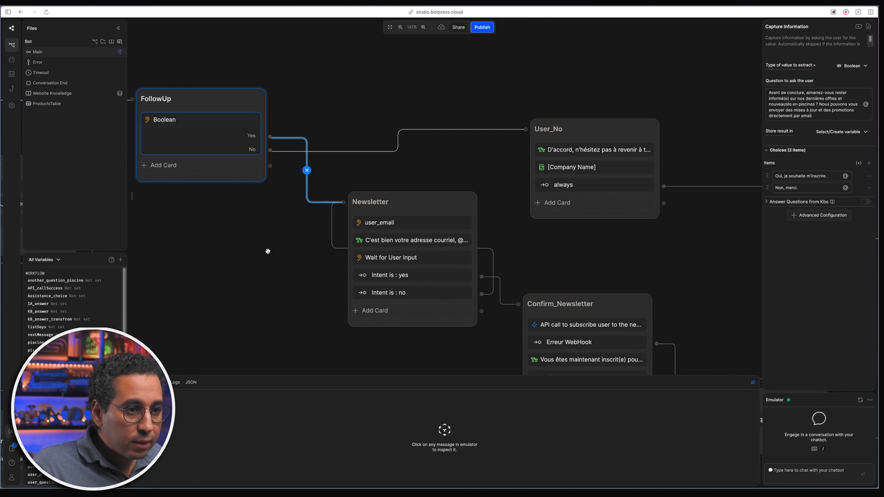
click(418, 213)
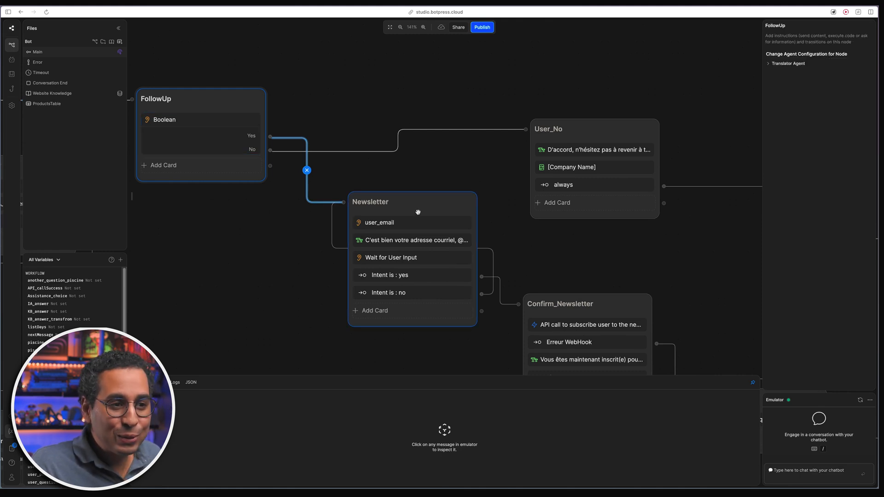
click(417, 225)
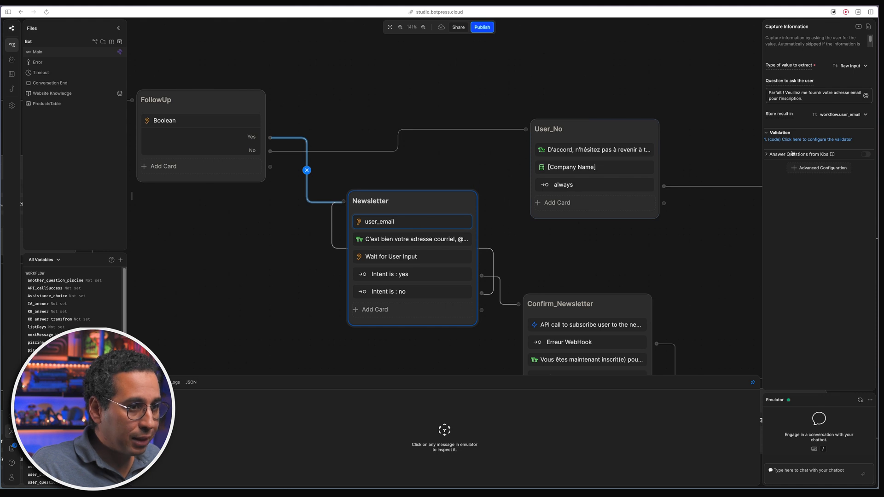
- Review the user_email validation code and the email confirmation message text
click(801, 139)
click(720, 275)
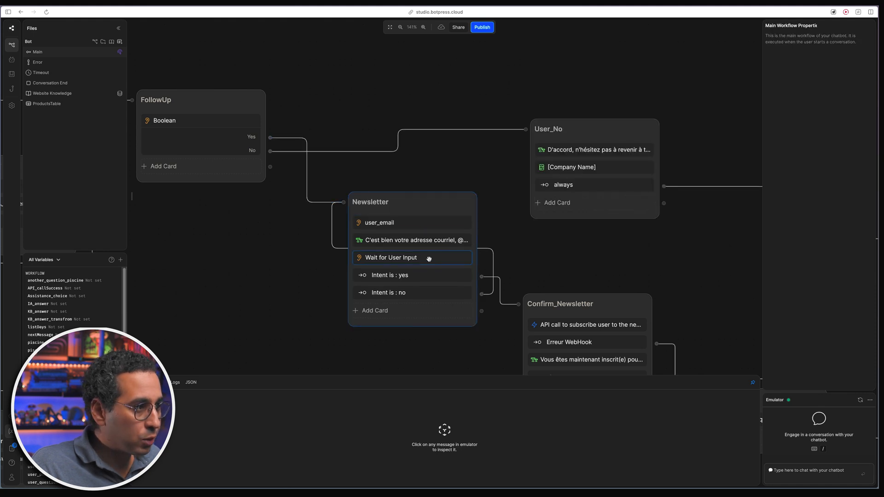
click(428, 241)
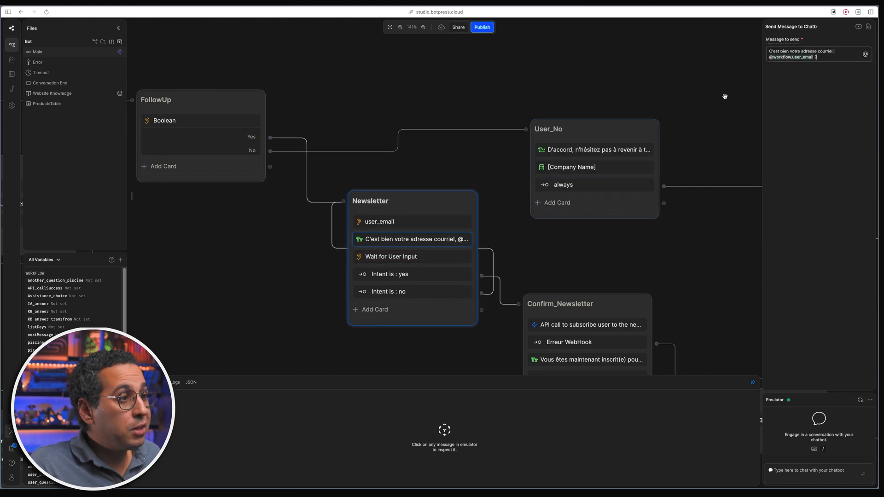
drag(827, 58, 768, 51)
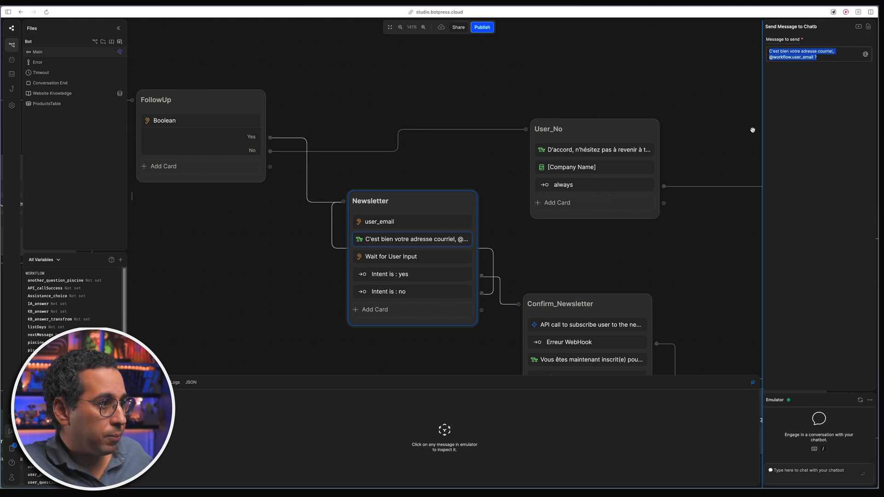
- Inspect the Wait for User Input card and the Intent is: yes and no transitions
click(430, 261)
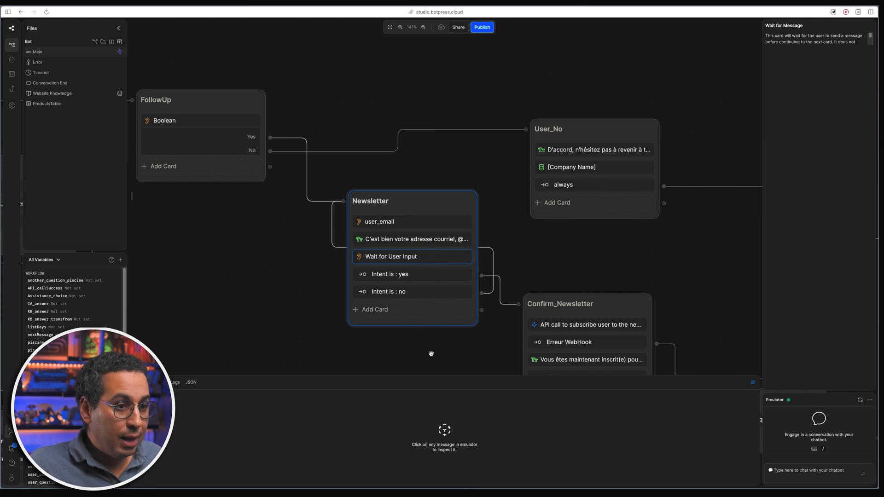
scroll(436, 350, down, 2)
scroll(442, 339, right, 2)
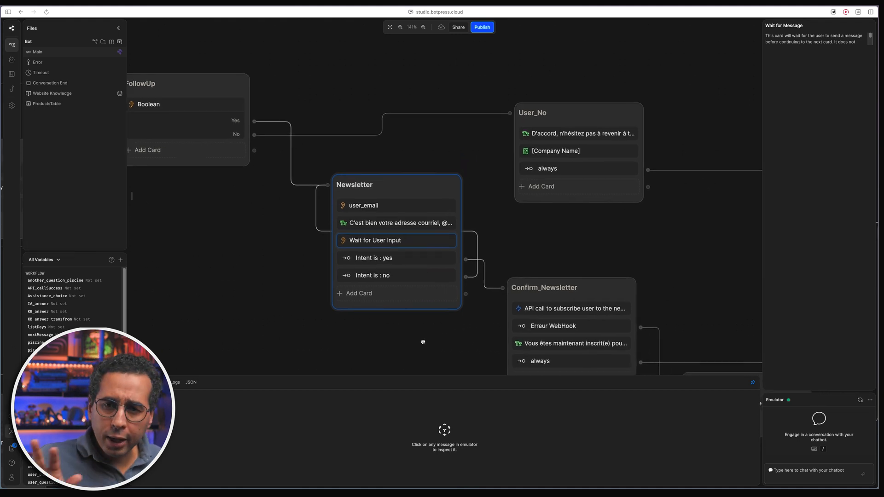
click(397, 266)
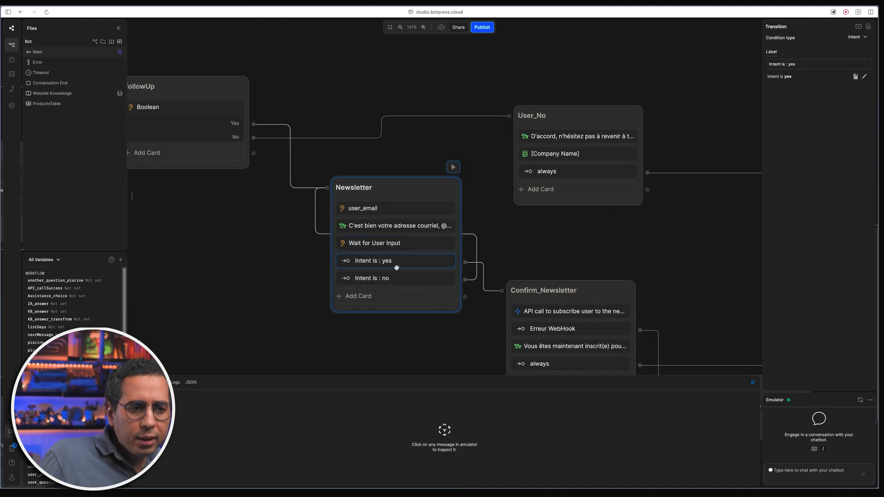
mouse_move(479, 265)
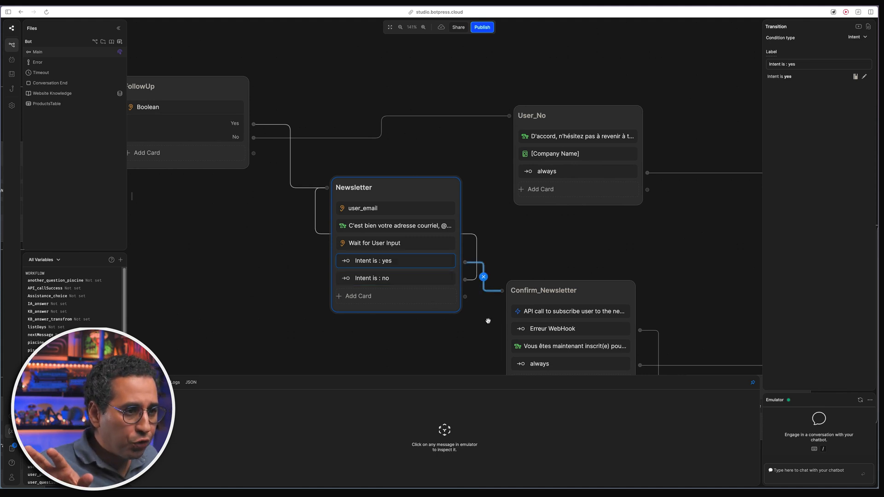
scroll(488, 321, down, 4)
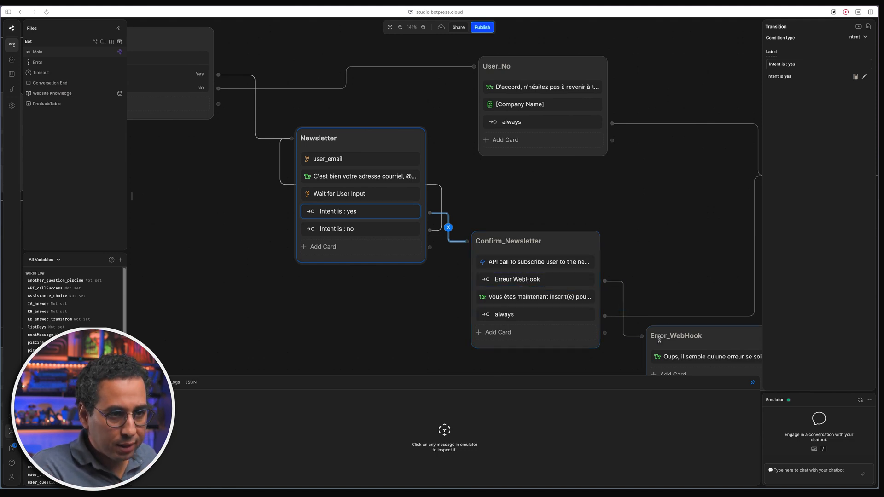
scroll(676, 264, down, 2)
click(359, 212)
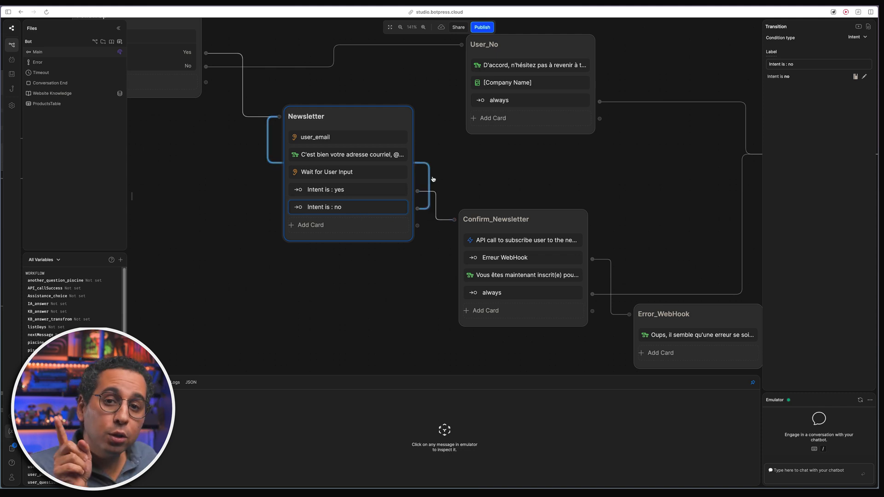
- Show the Error_WebHook node's settings, including its Translator Agent configuration
drag(446, 142, 517, 197)
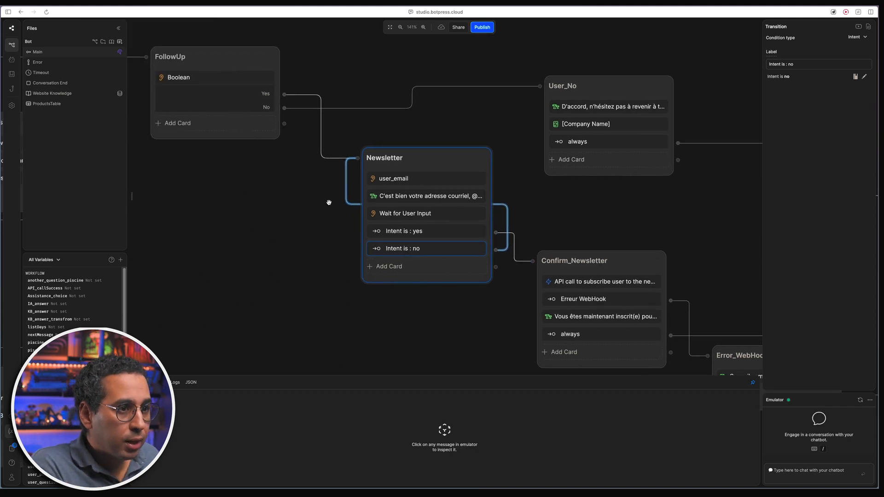
scroll(327, 222, up, 1)
scroll(327, 222, up, 2)
scroll(457, 276, down, 5)
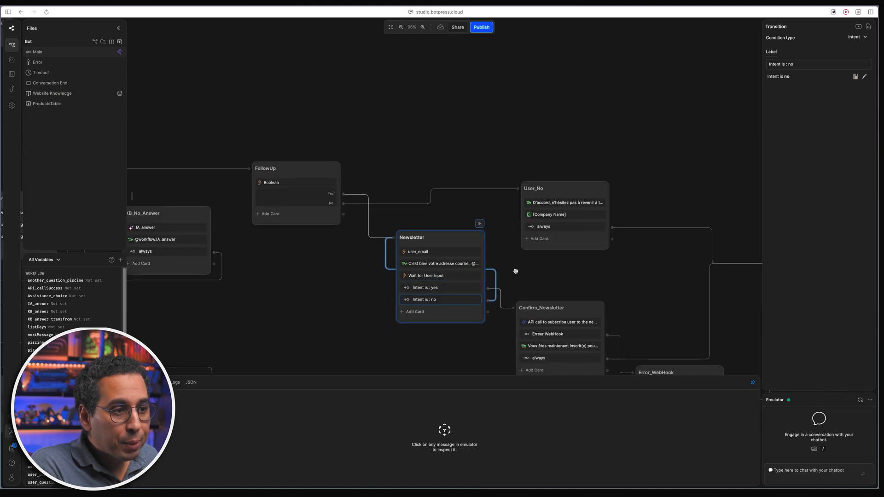
drag(478, 262, 470, 223)
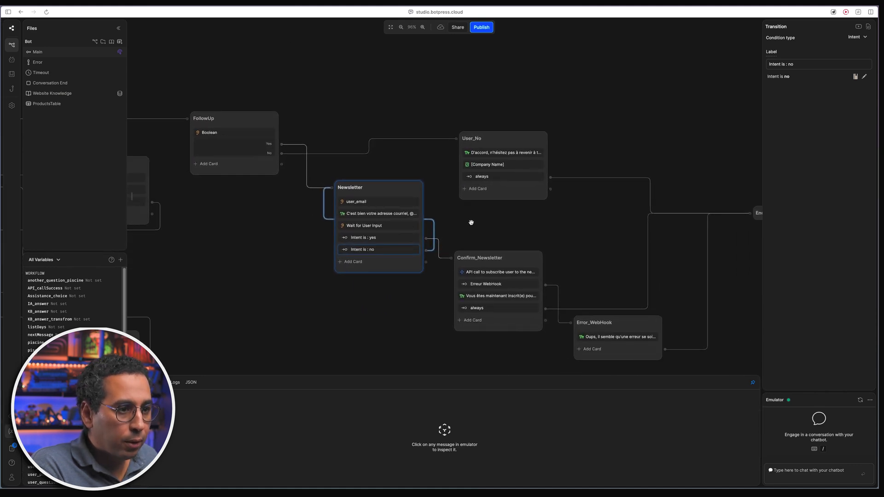
scroll(342, 298, down, 4)
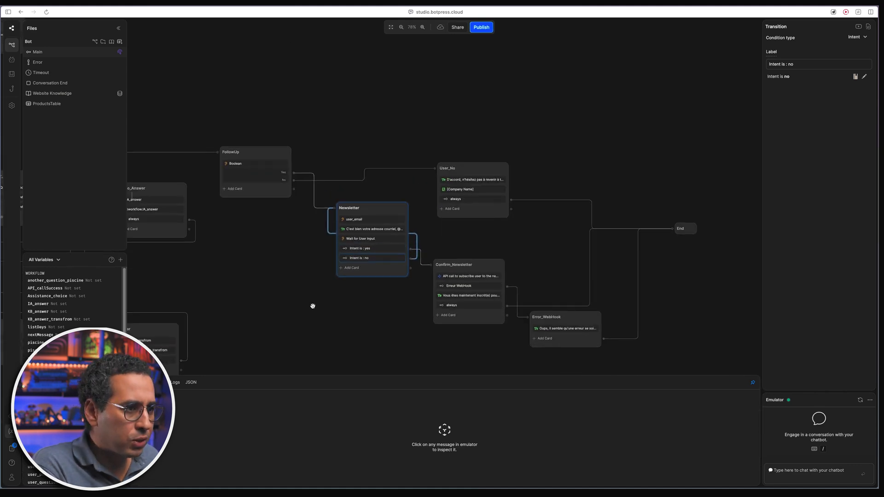
mouse_move(337, 302)
mouse_down()
mouse_move(353, 304)
mouse_move(346, 308)
mouse_move(335, 309)
mouse_move(349, 298)
mouse_up()
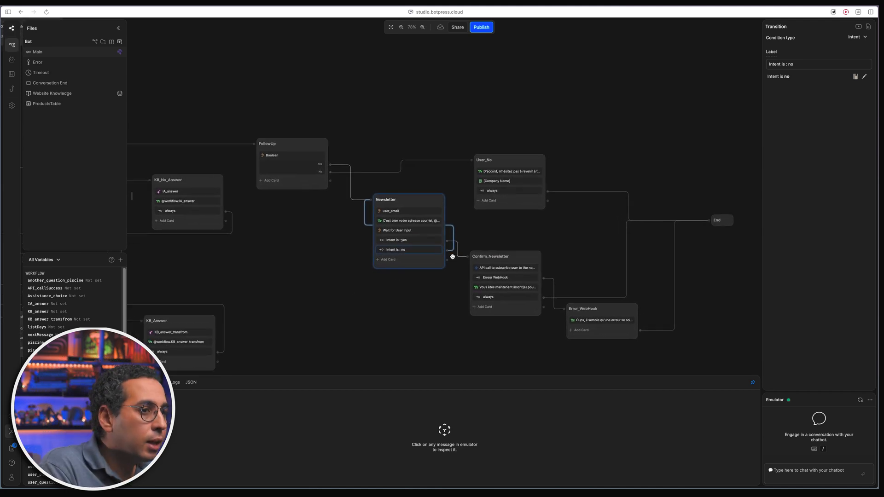
click(603, 320)
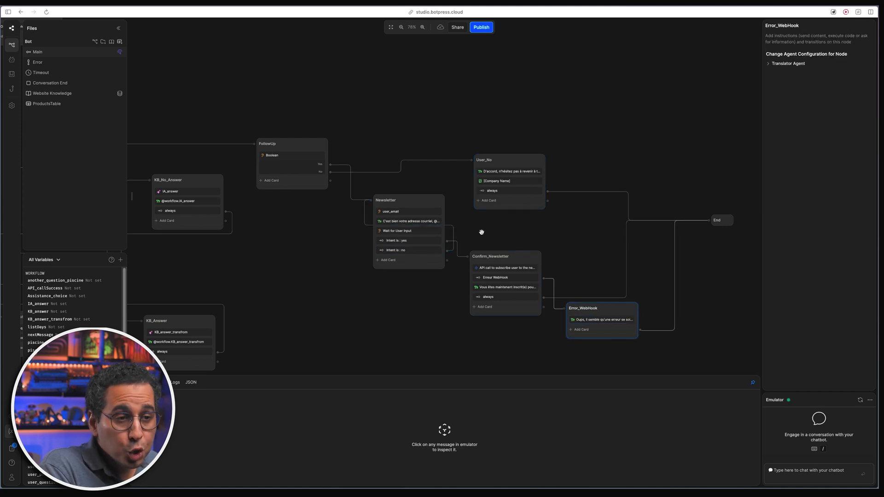
- Check the User_No reply message reached from FollowUp's No branch
click(368, 172)
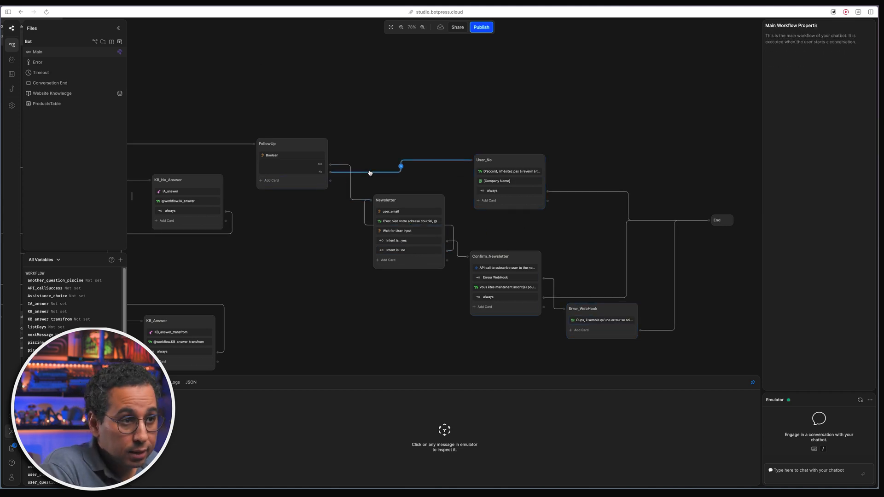
scroll(431, 180, right, 3)
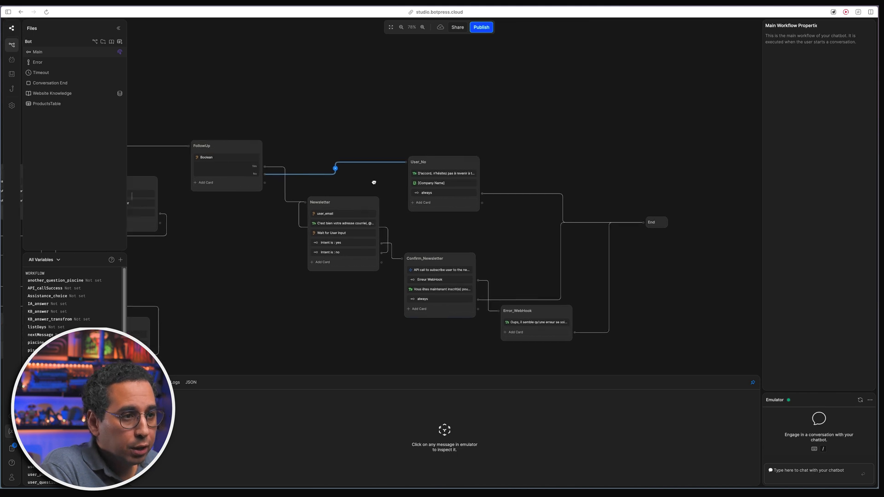
click(442, 174)
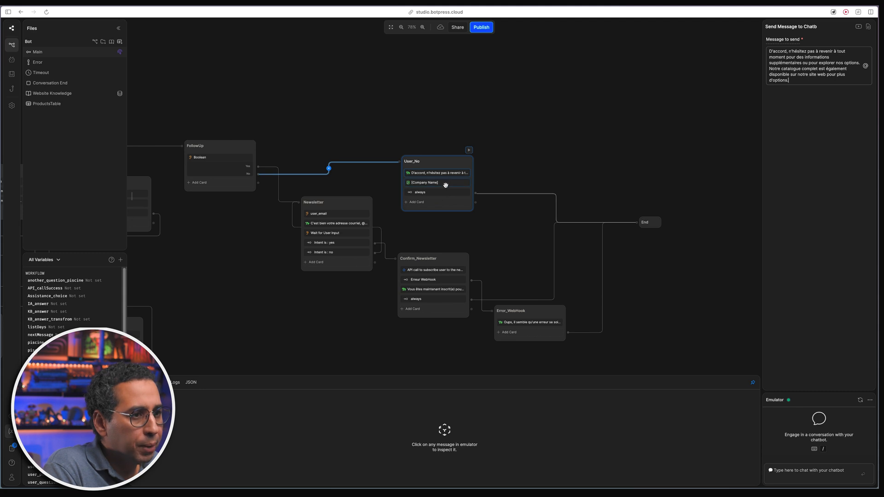
click(432, 240)
- Pan the flow back to the First_Choice node and its User_redirection branches
drag(432, 240, 479, 240)
drag(477, 238, 519, 221)
scroll(412, 316, down, 3)
drag(346, 325, 646, 276)
drag(300, 277, 508, 282)
scroll(344, 233, up, 10)
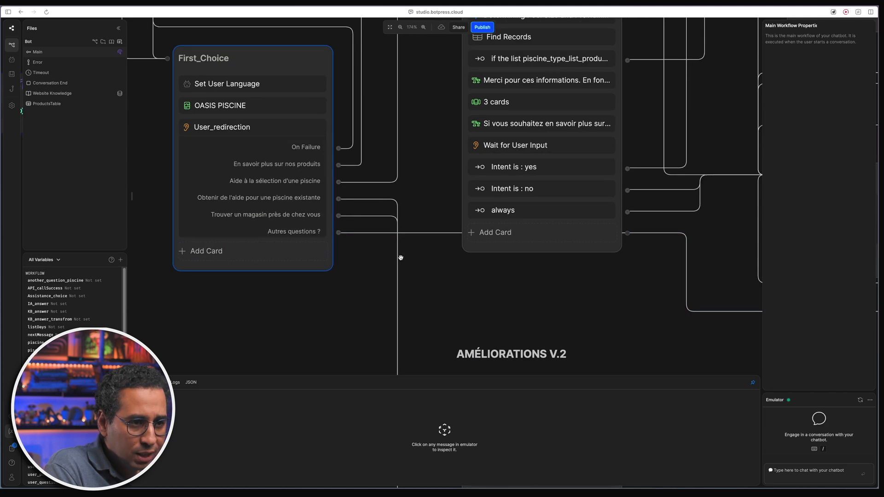
- Trace the Autres questions ? branch across AskQuestion, IF_Question, KB_Answer and Help_choice
scroll(609, 310, down, 3)
click(608, 306)
drag(660, 332, 210, 290)
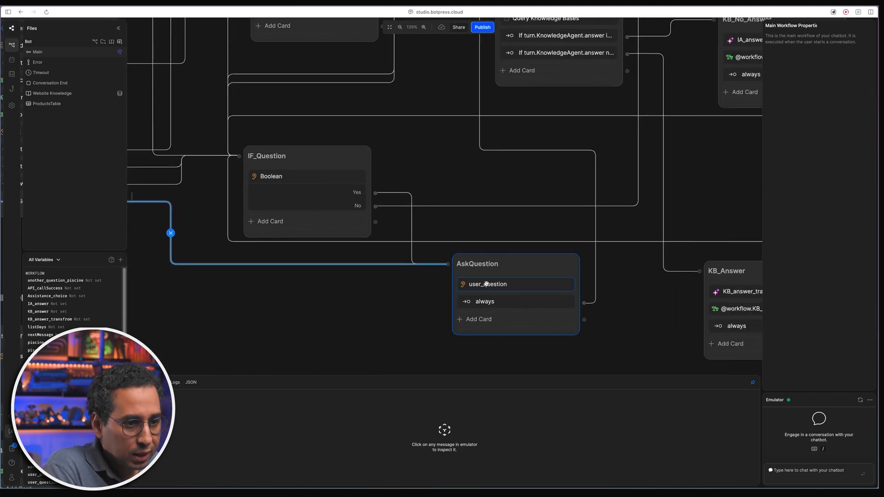
scroll(486, 284, down, 4)
drag(323, 308, 431, 249)
drag(413, 302, 417, 242)
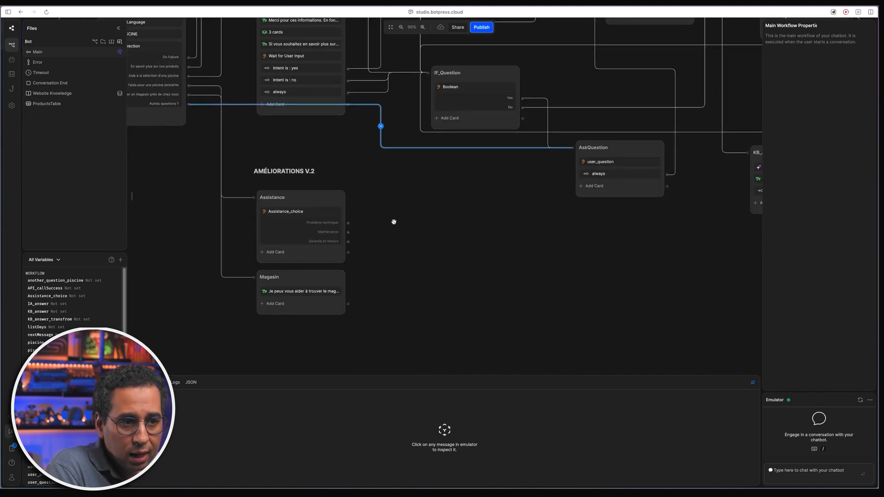
drag(491, 210, 408, 337)
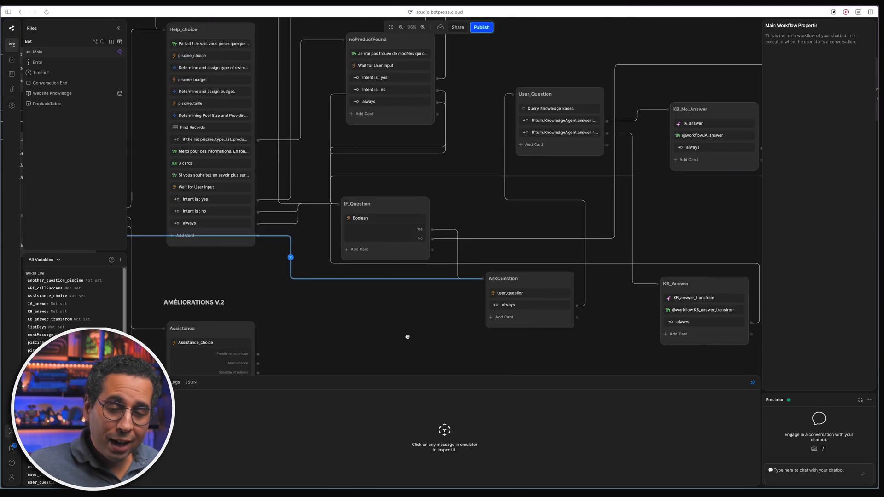
scroll(435, 306, down, 1)
drag(507, 219, 437, 216)
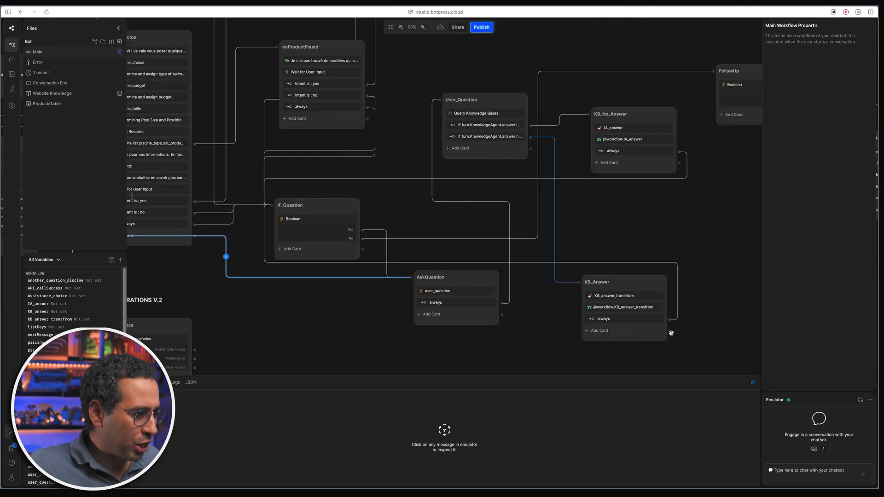
- Start a fresh emulator conversation by sending 'Salut'
click(860, 400)
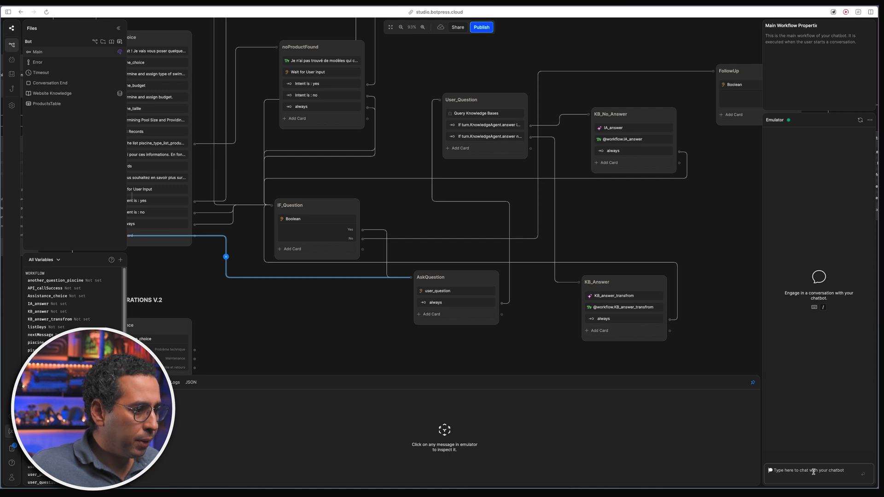
text(Salut)
key(Return)
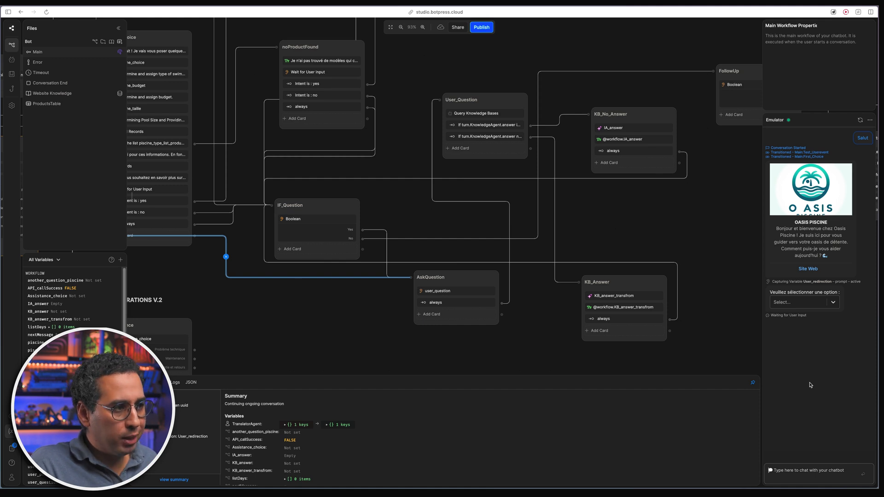
- Choose 'En savoir plus sur nos produits', browse the product carousel, and answer 'Oui'
click(832, 302)
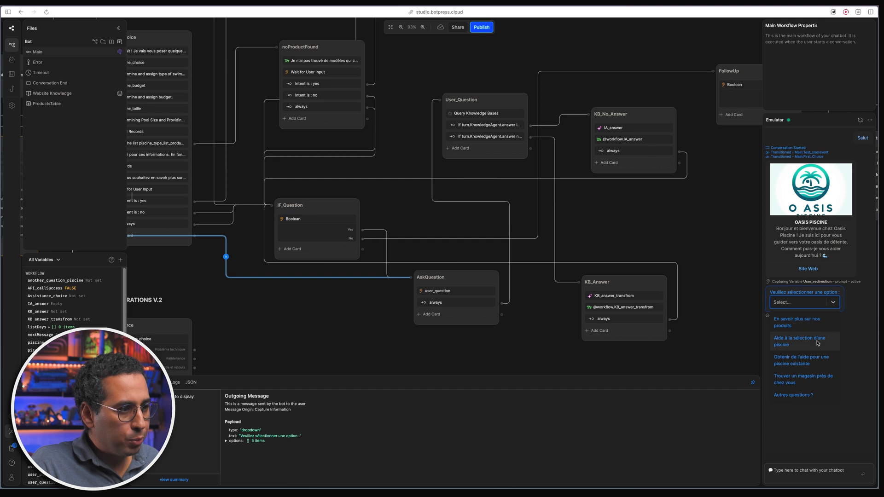
click(816, 322)
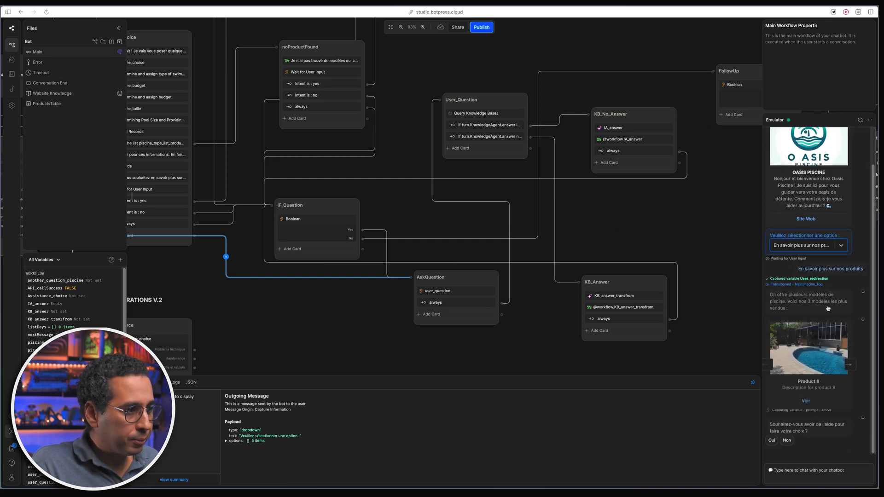
click(850, 357)
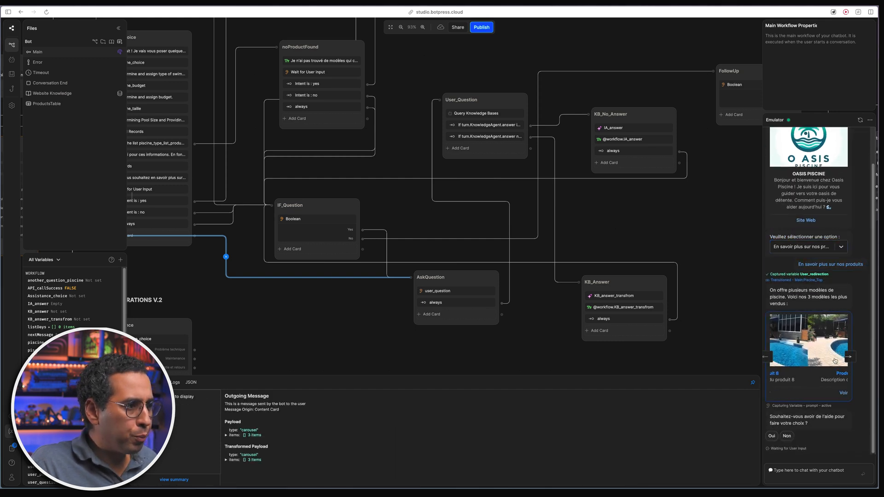
click(771, 357)
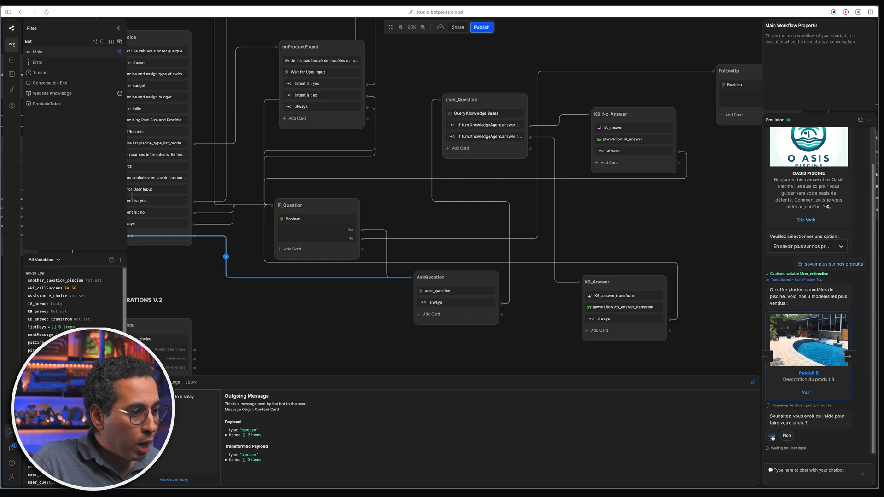
click(772, 436)
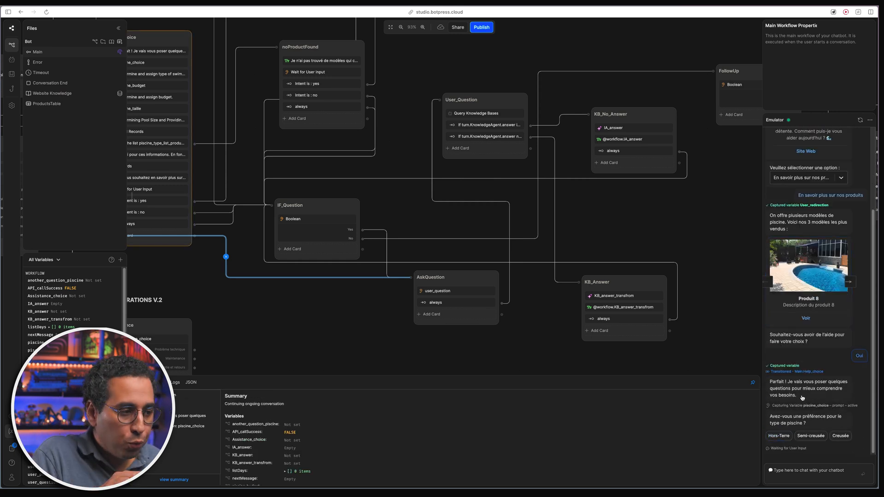
- Answer Semi-creusée, Entre 10,000$ et 30,000$ budget, and Entre 30m² et 60m² space
drag(804, 426, 778, 416)
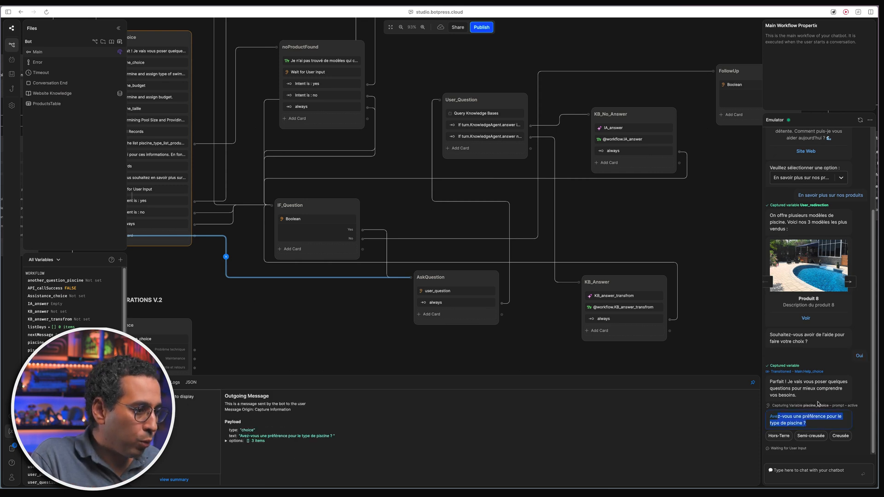
click(844, 395)
click(811, 436)
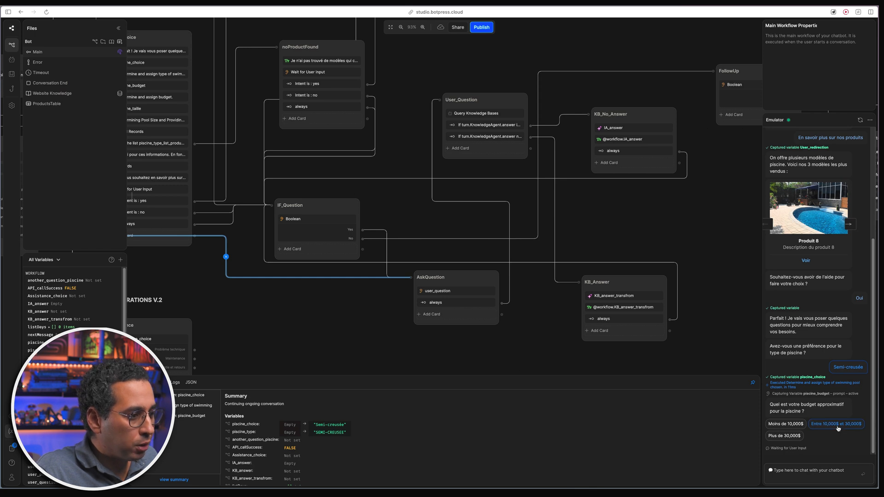
click(837, 425)
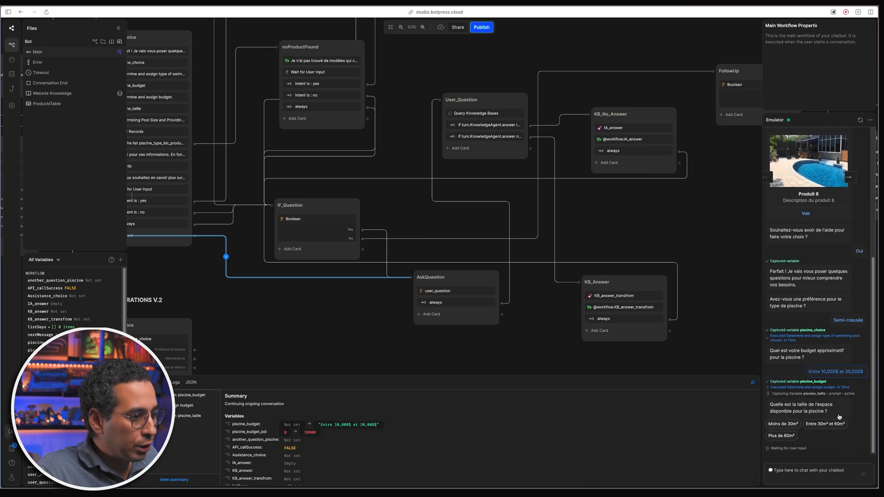
click(838, 426)
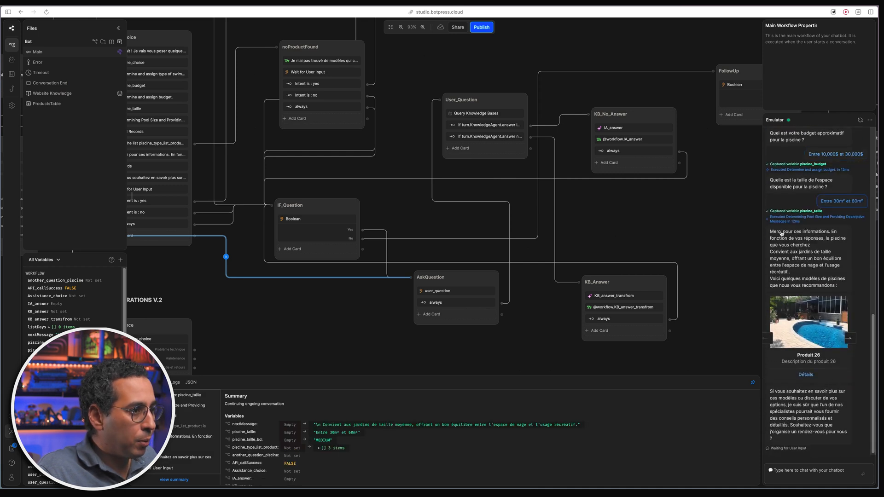
- Inspect the Produit 26 recommendation message's payload and garden-size sentence
click(808, 245)
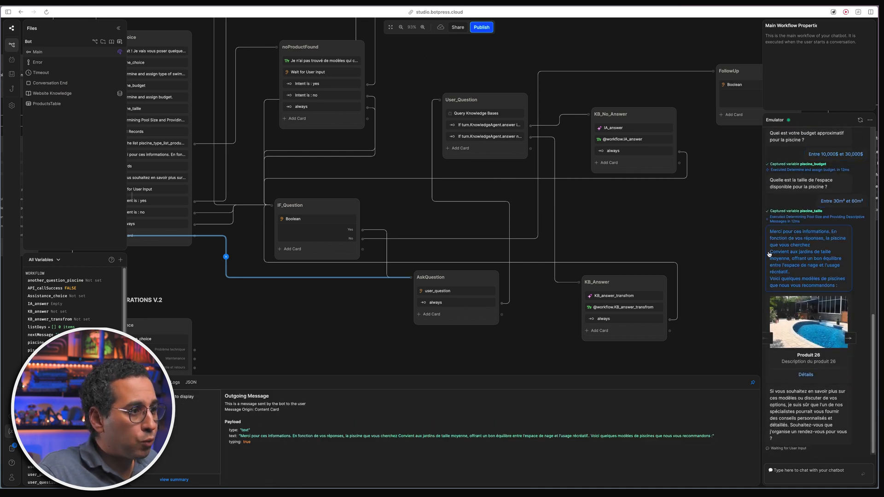
drag(770, 252, 793, 278)
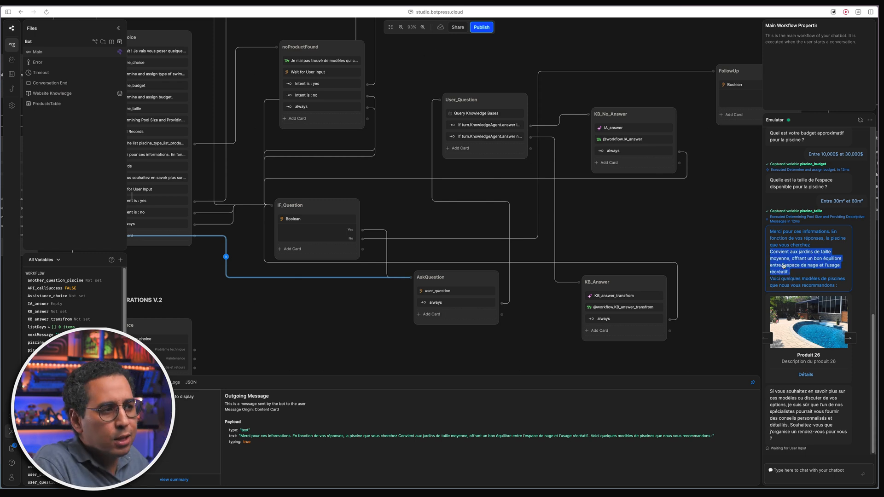
drag(413, 157, 552, 225)
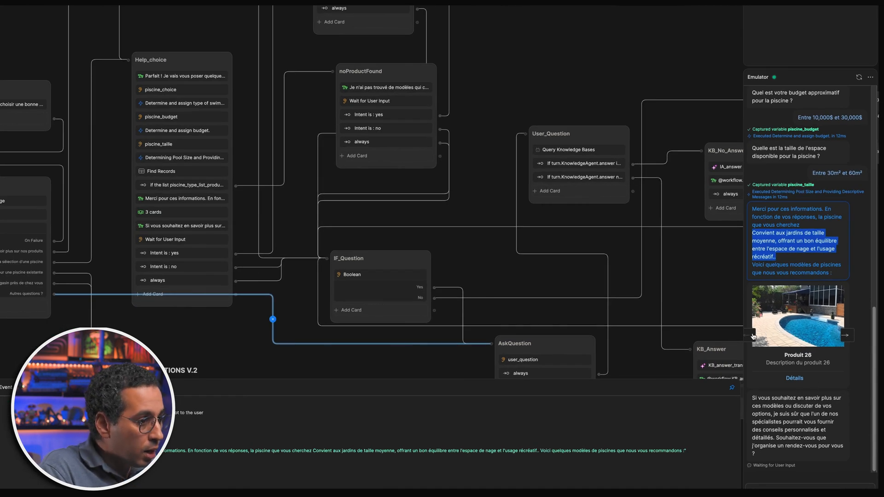
- Accept the specialist appointment offer by replying 'Avec plaisir'
click(805, 420)
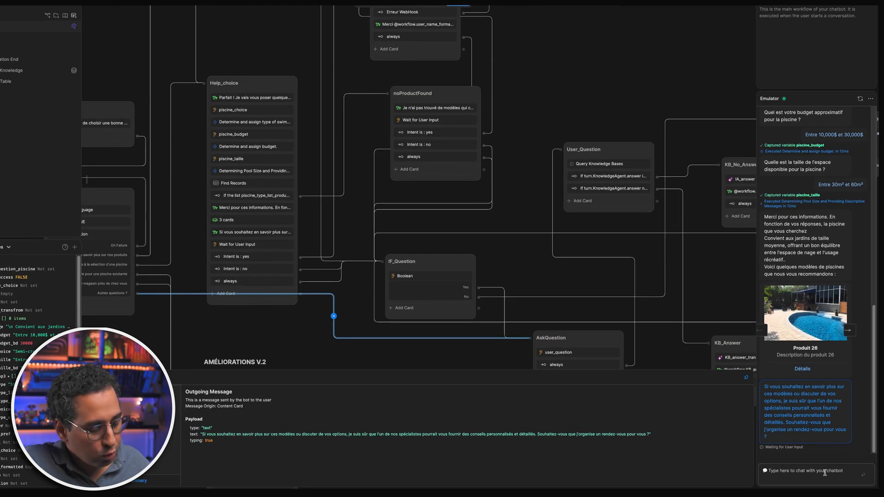
click(827, 472)
text(Avec plaisi)
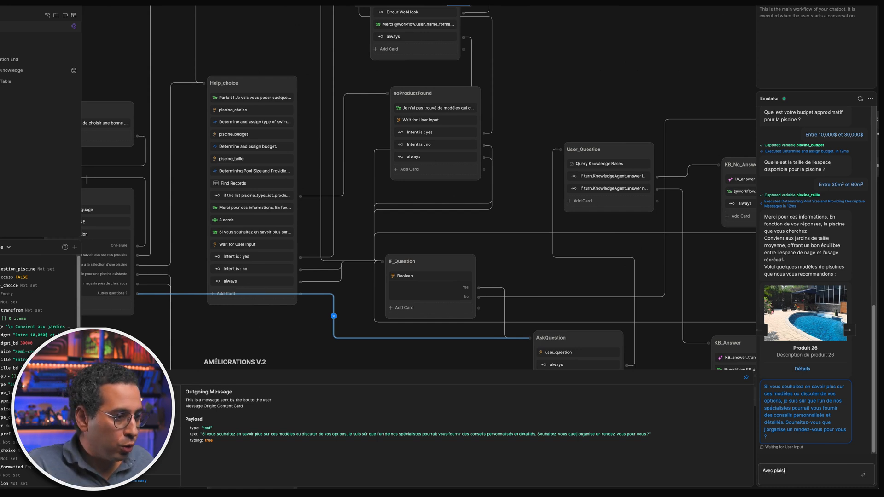
text(r)
key(Return)
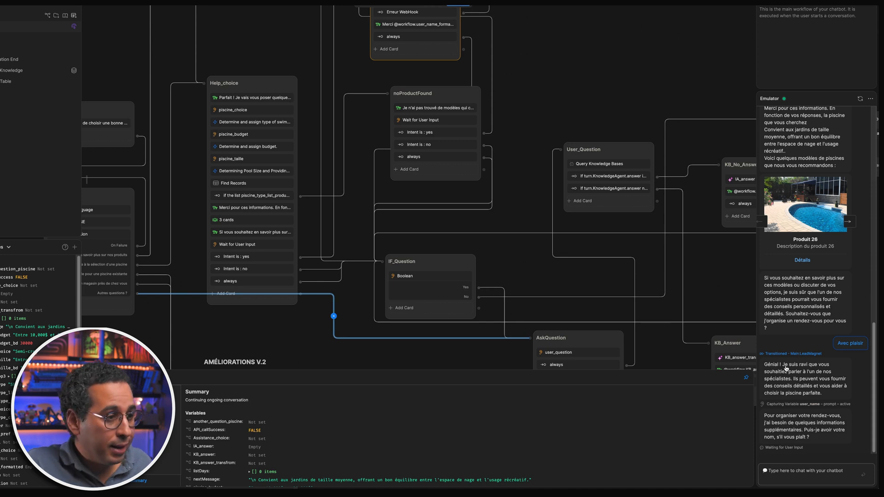
- Send the lead's full name and then a phone number
drag(765, 365, 828, 394)
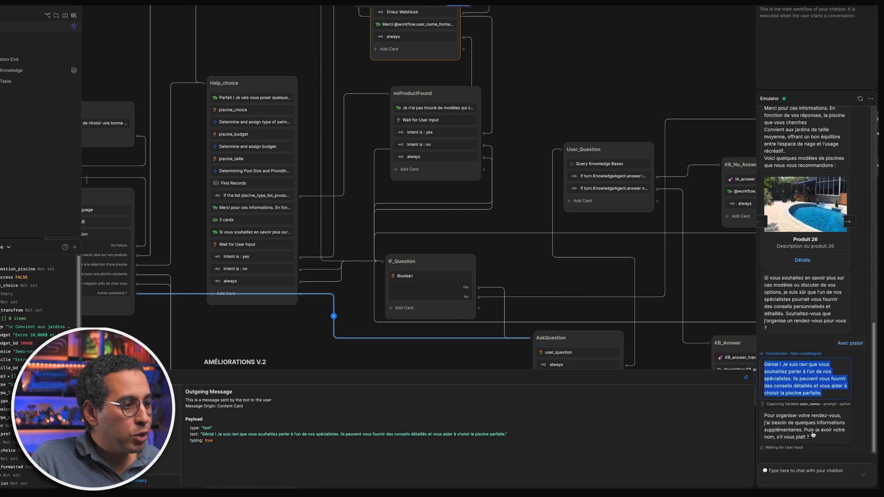
click(803, 473)
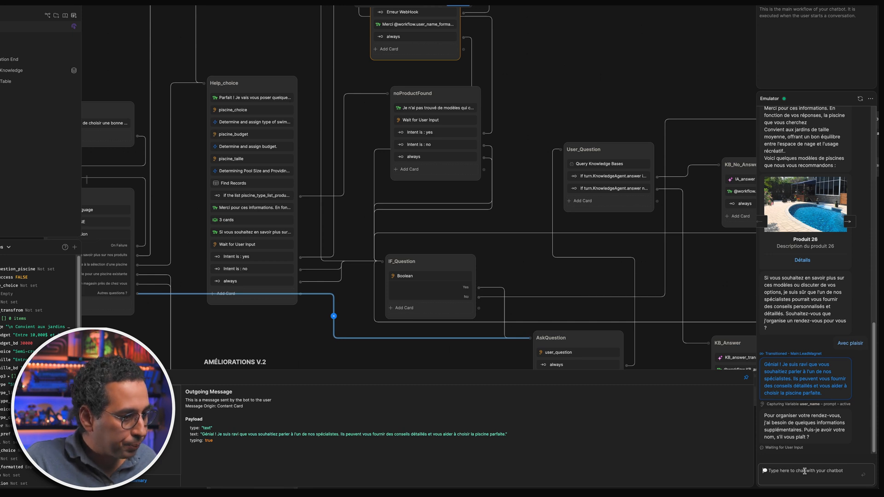
key(Return)
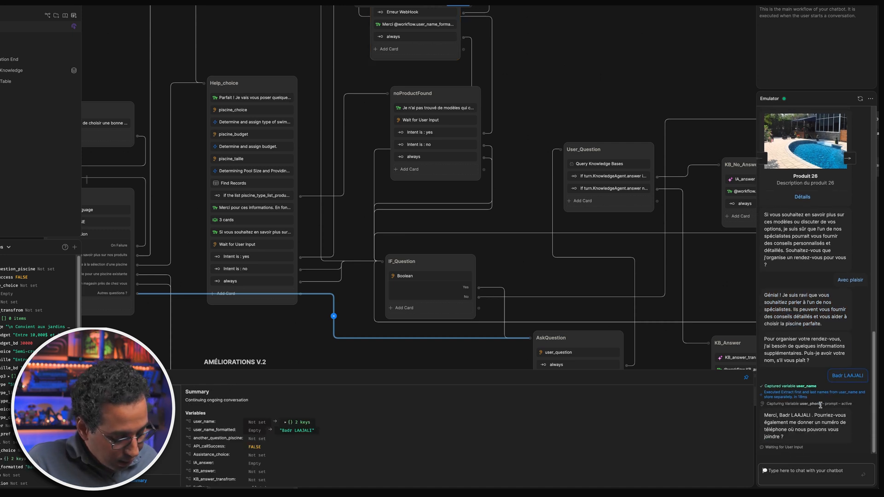
click(799, 468)
text(51433322)
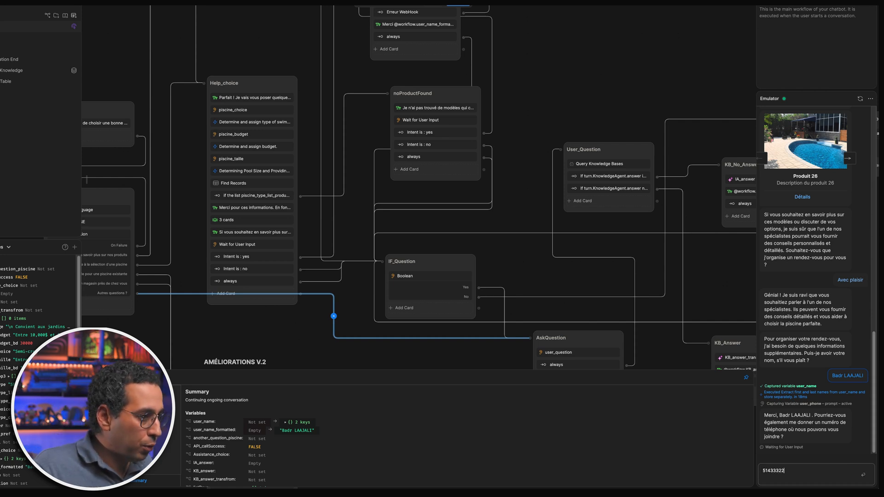
key(Return)
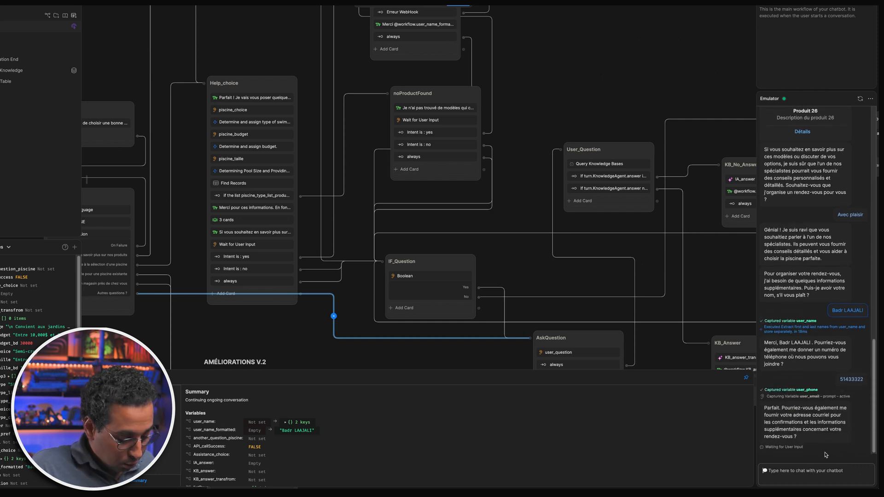
- Test e-mail capture with 'Je n'ai pas d'adresse', an invalid address, then a valid one
text(Je n)
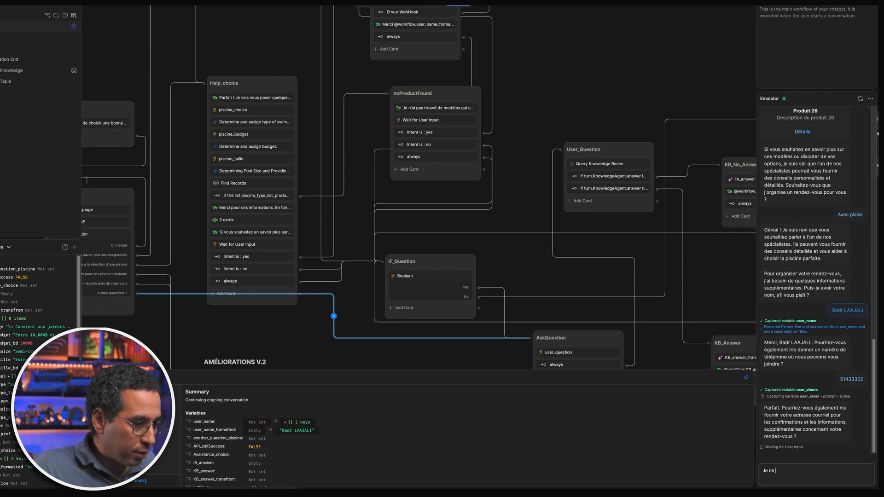
text('ai pas d'adresse)
key(Return)
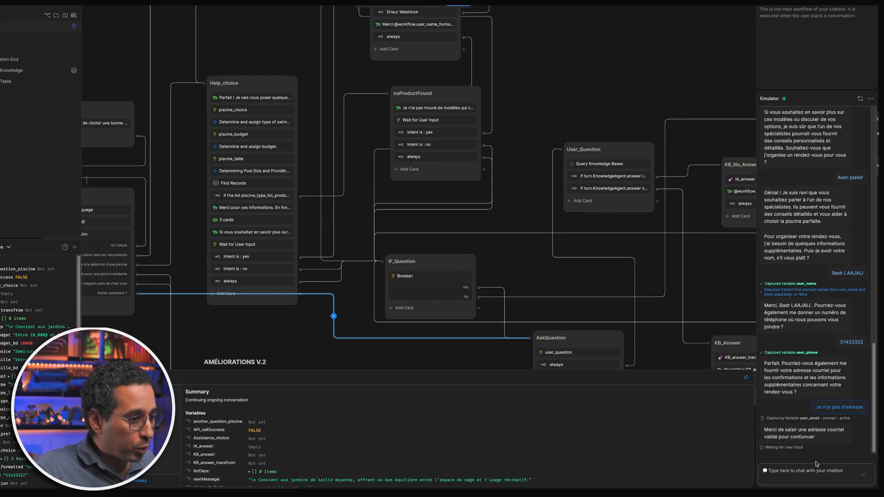
text(badr@kkkkk)
key(Return)
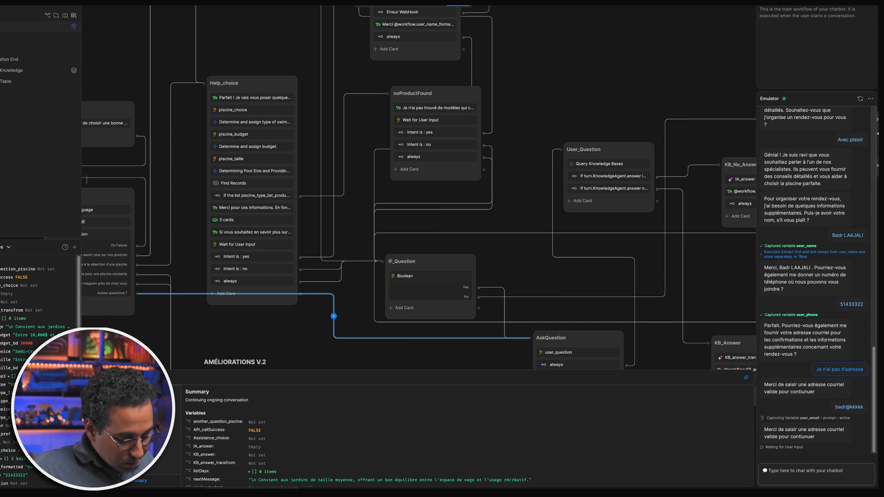
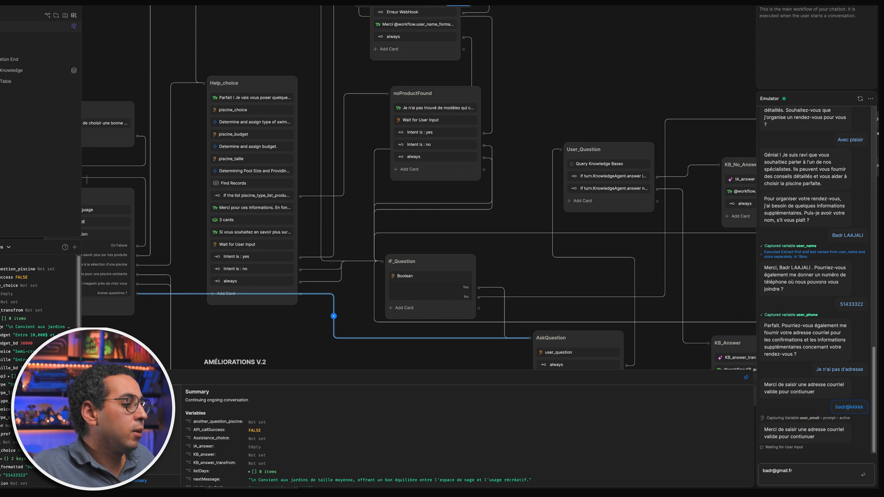
key(Return)
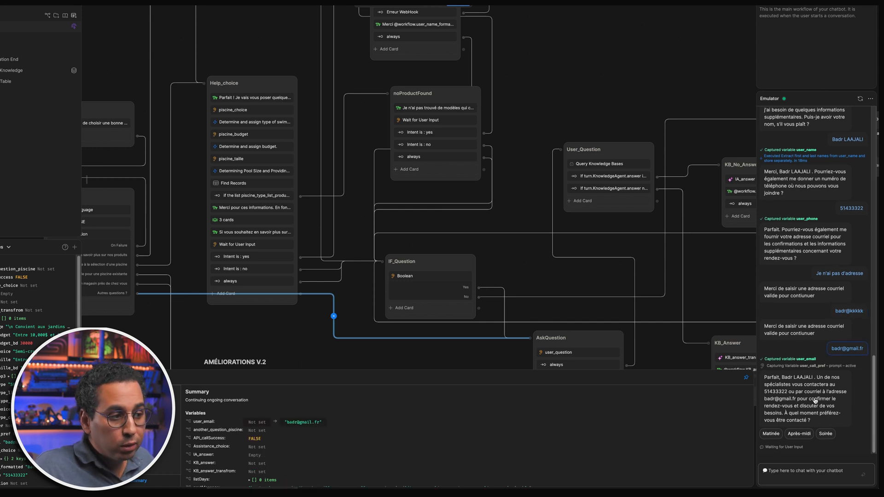
- Pick Après-midi as the call time and reply 'Non pas vraiment' to further specialist questions
click(799, 433)
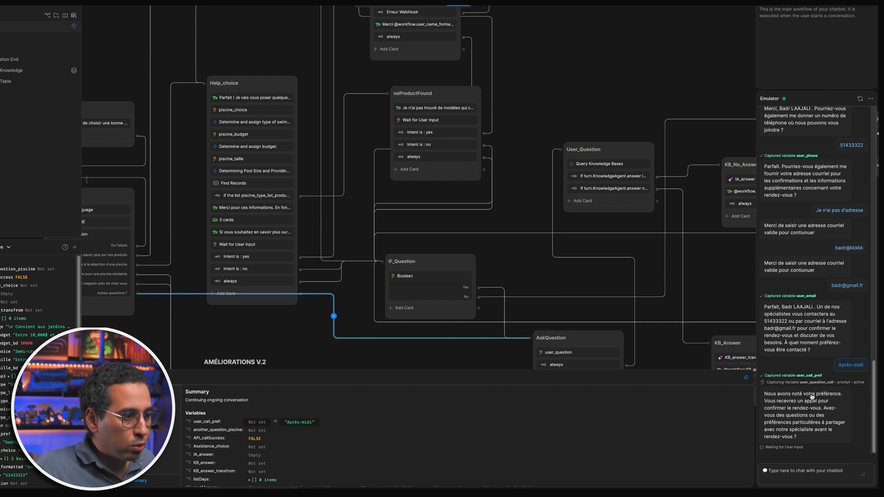
click(812, 467)
text(Non pas vraiment)
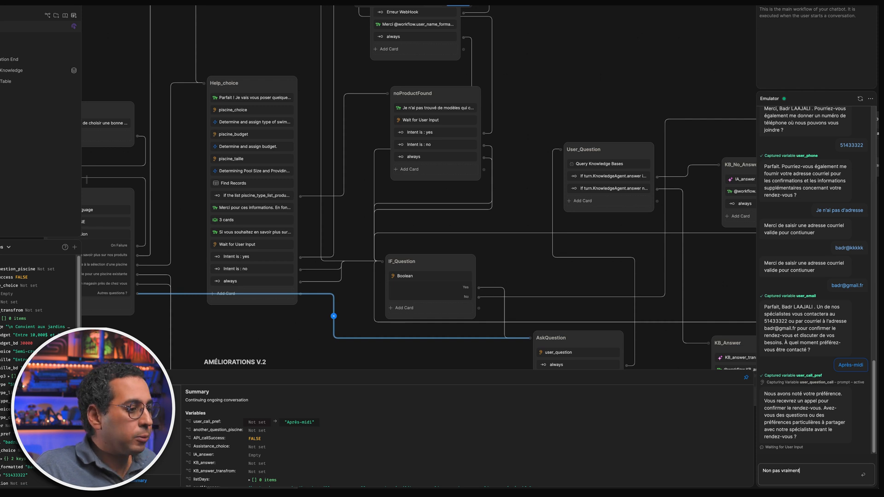
key(Return)
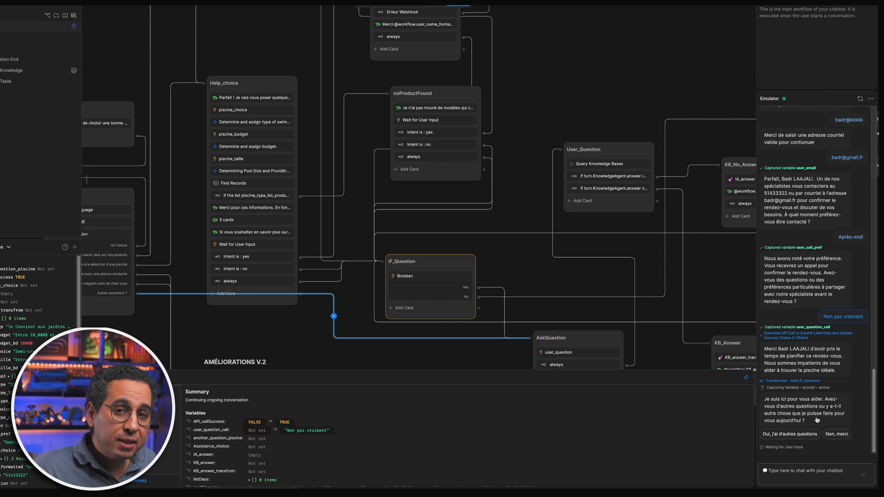
- Confirm the API call succeeded in the log, then choose 'Oui, j'ai d'autres questions'
drag(773, 333, 822, 331)
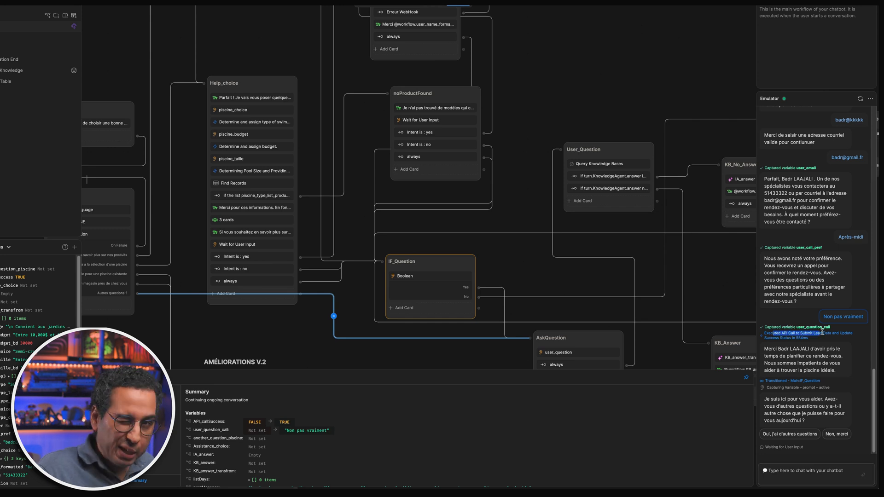
click(792, 471)
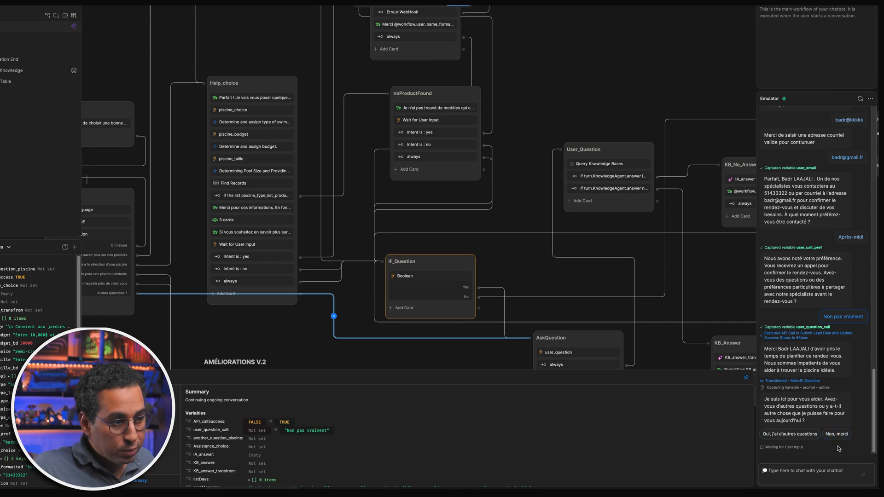
click(805, 434)
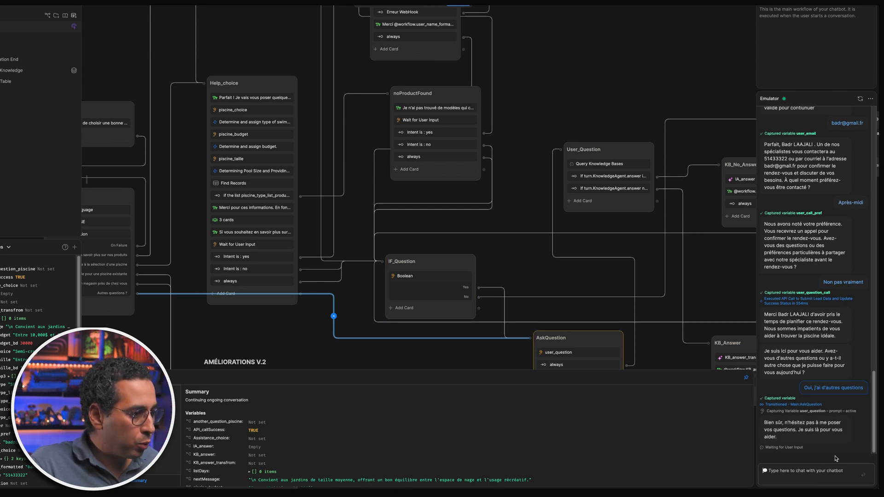
- Ask 'Comment chauffer une piscine ?', answer 'Non, merci', and pan to FollowUp and Newsletter
text(Comment chauffer une pisc)
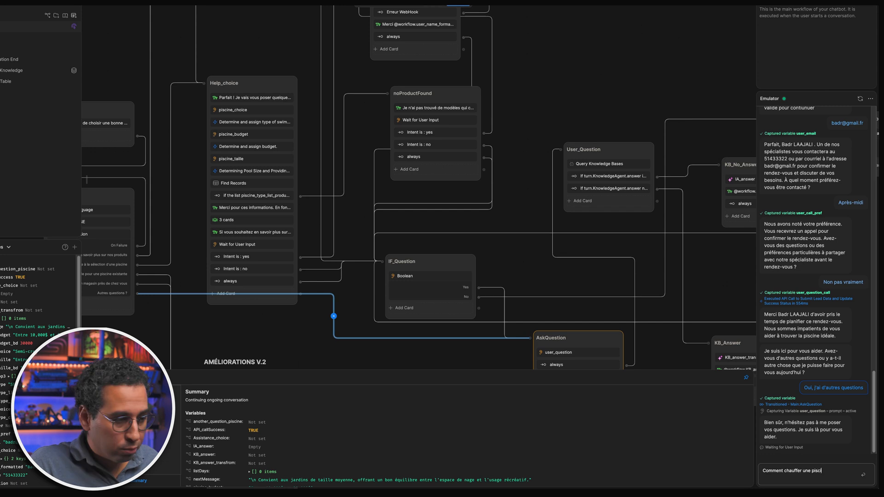
text(ine ?)
key(Return)
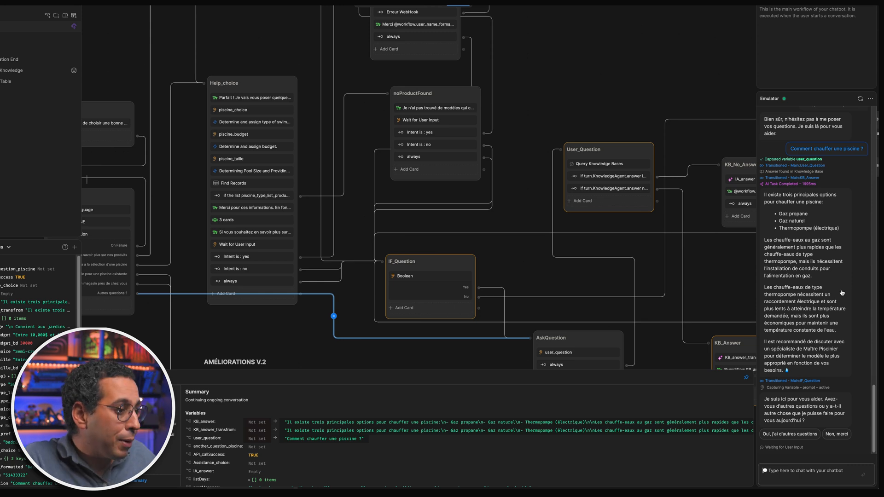
click(836, 434)
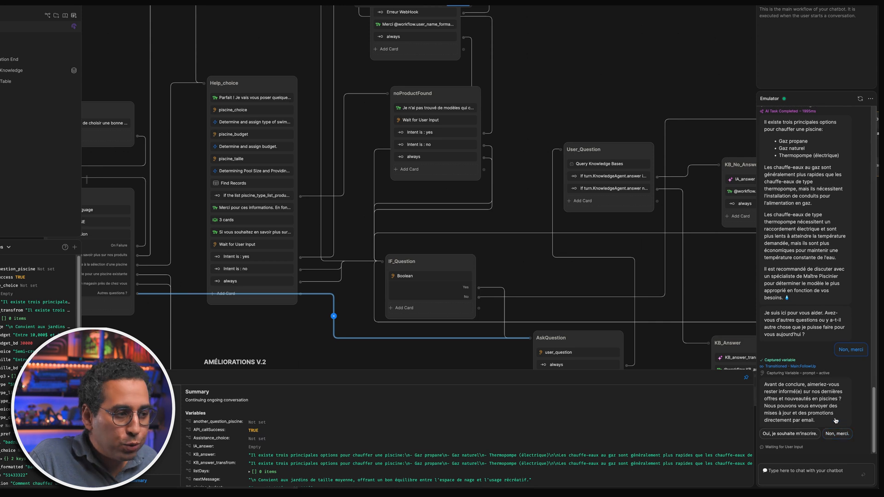
drag(702, 271, 325, 285)
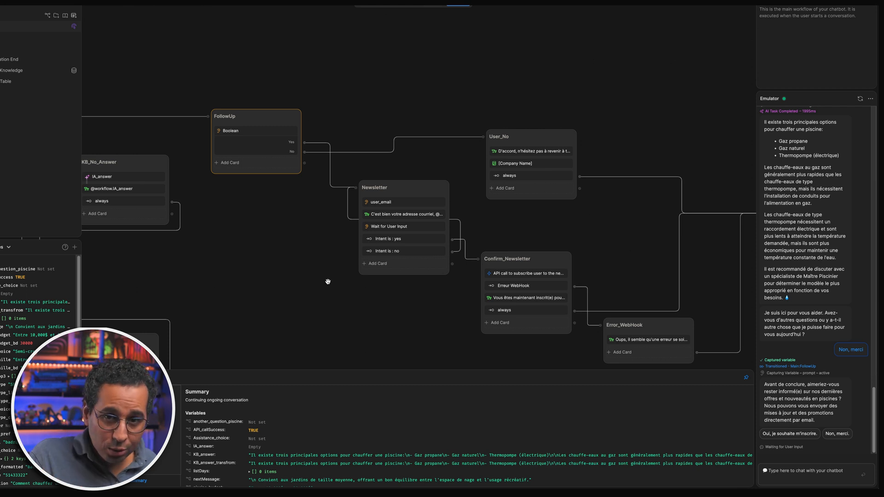
- Inspect the Newsletter and Confirm_Newsletter nodes, then answer the emulator's newsletter sign-up offer
click(328, 281)
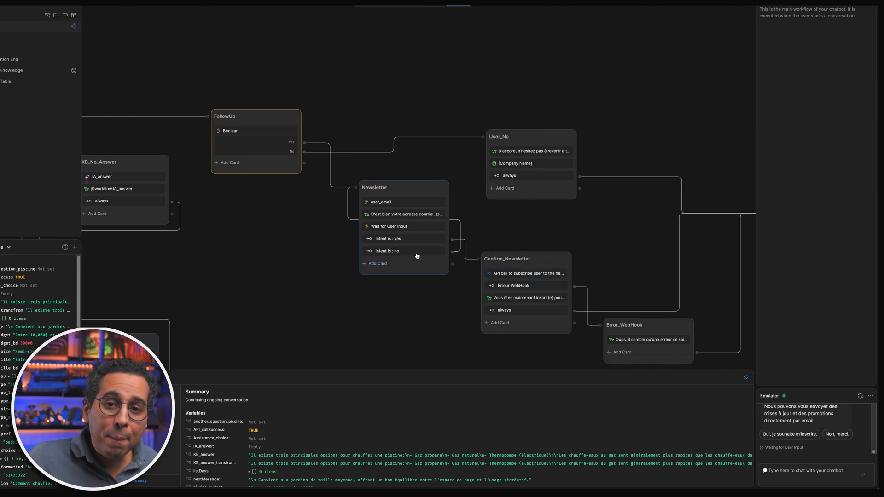
click(422, 190)
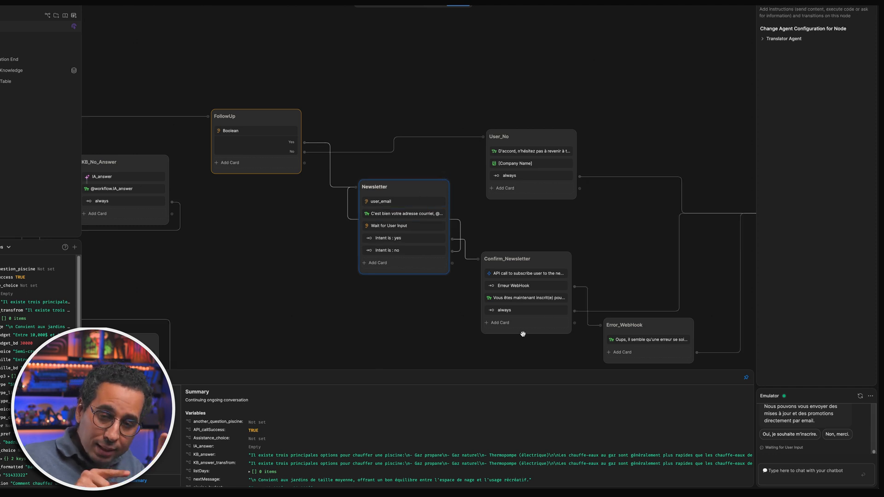
click(545, 258)
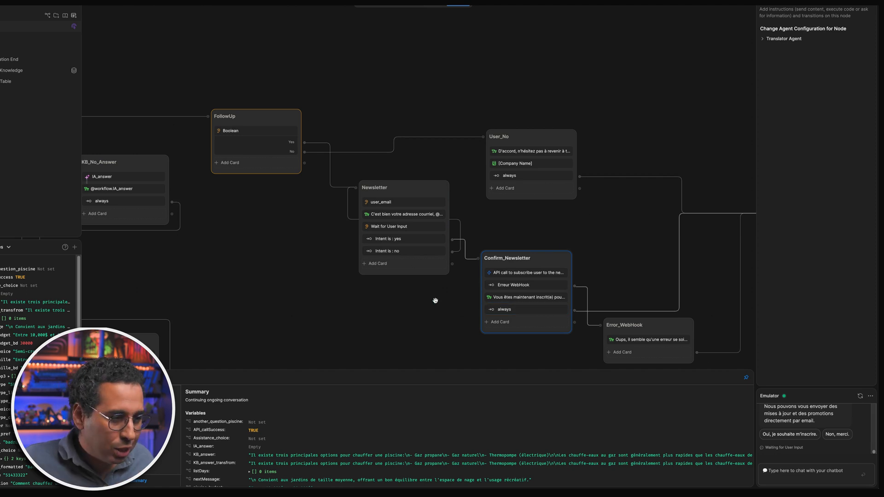
click(838, 471)
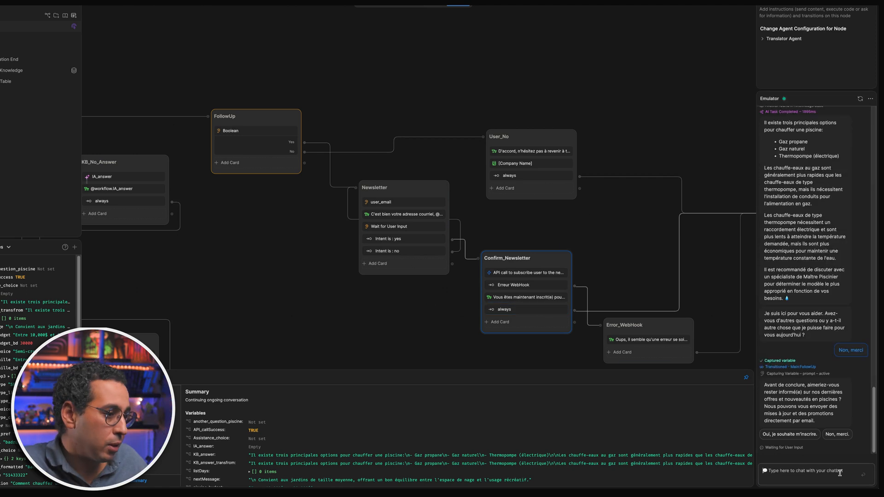
click(840, 436)
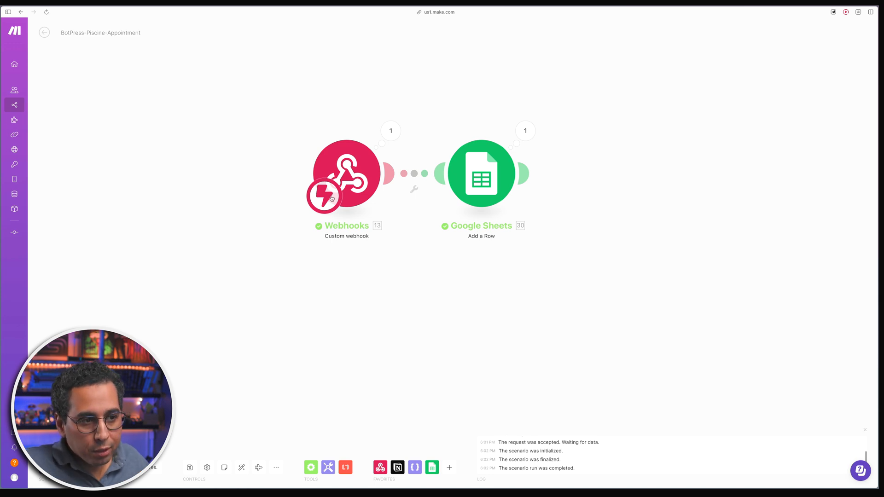
- Open the Make Webhooks module and review its webhook URL, then close its settings
click(324, 208)
click(344, 165)
click(344, 164)
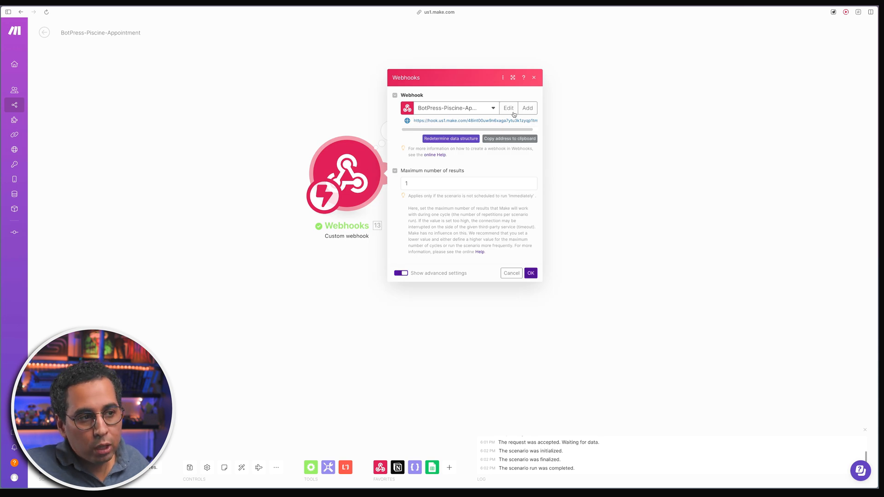
click(538, 122)
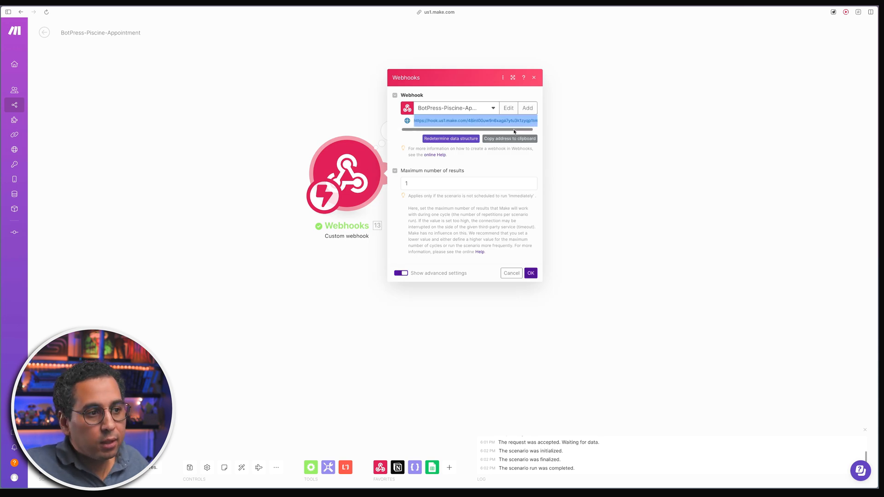
click(491, 166)
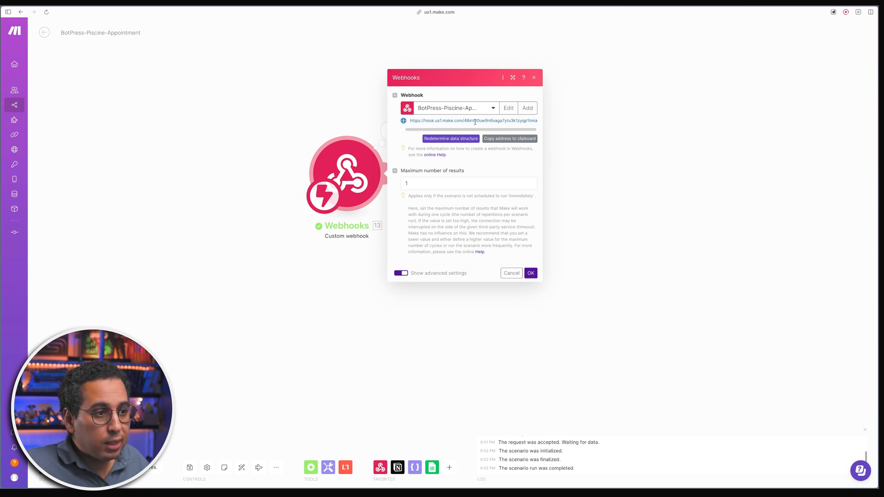
click(526, 273)
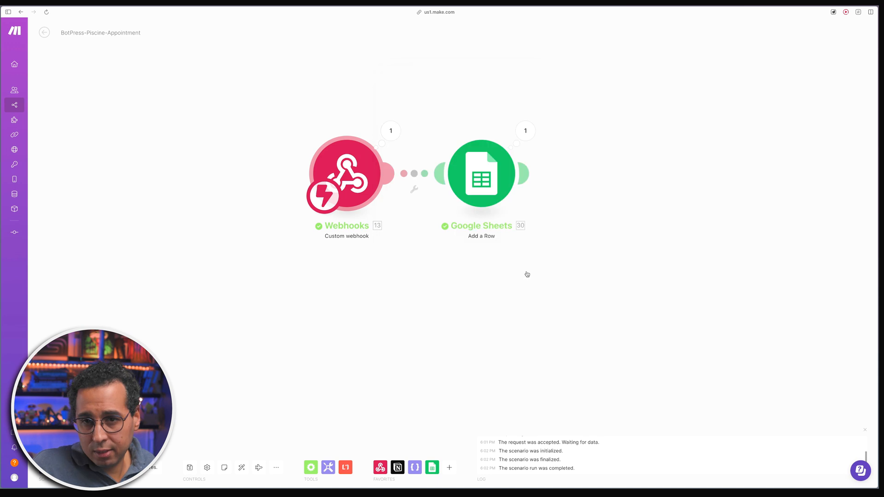
- View the Google Sheets Add a Row field mapping and highlight lead rows A2:H3
click(438, 204)
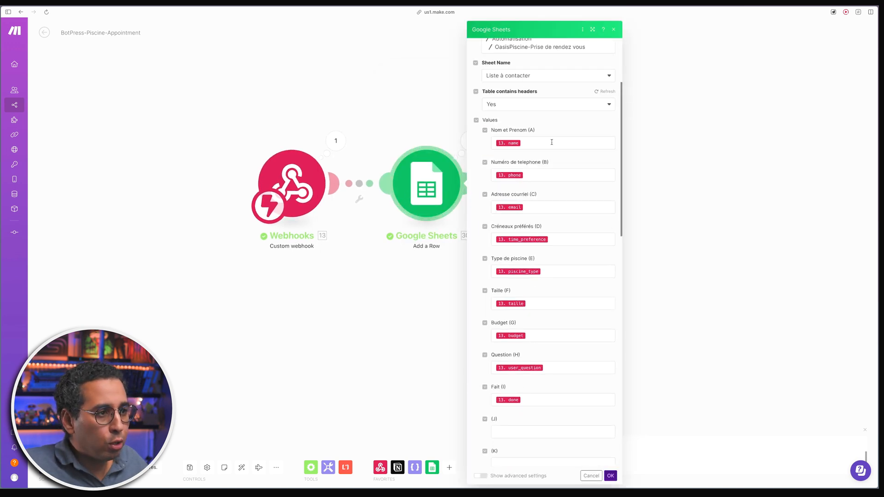
scroll(552, 208, down, 1)
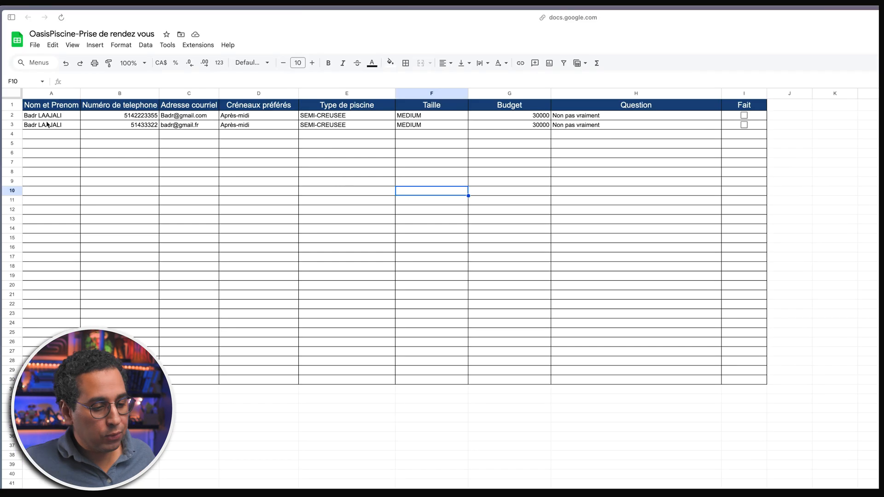
drag(48, 117, 702, 131)
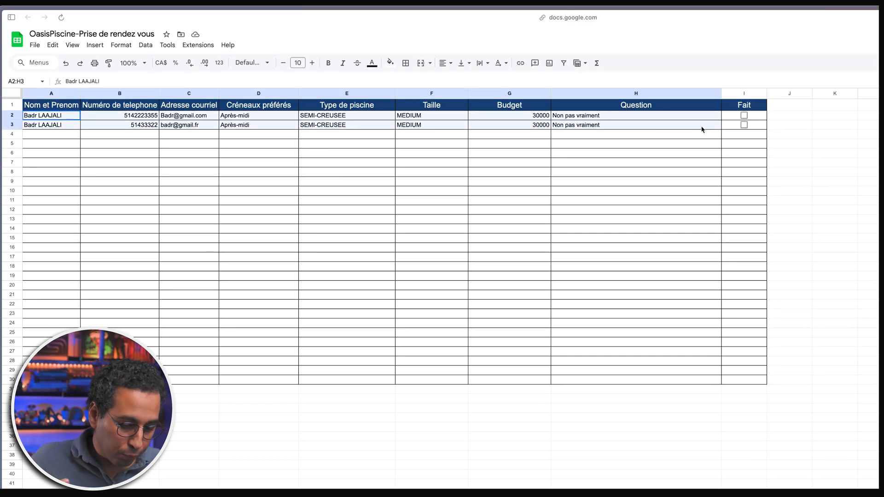
- Point out the Fait checkboxes in column I for lead rows 2 and 3
click(665, 134)
click(743, 116)
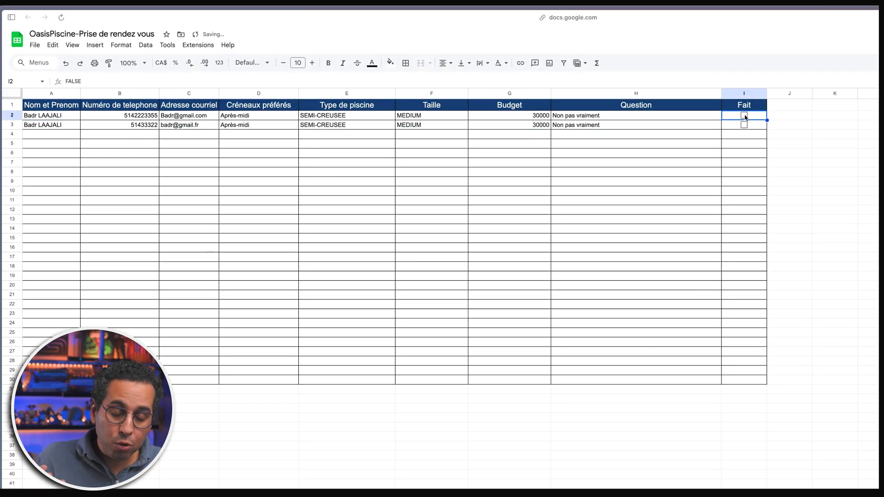
click(744, 125)
click(674, 135)
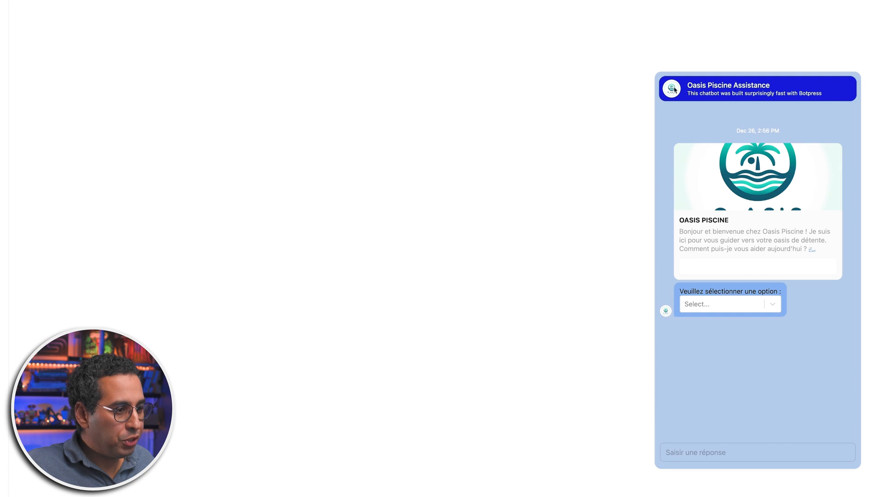
- Choose 'Autres questions ?' from the chatbot's option menu
drag(688, 85, 783, 87)
click(782, 87)
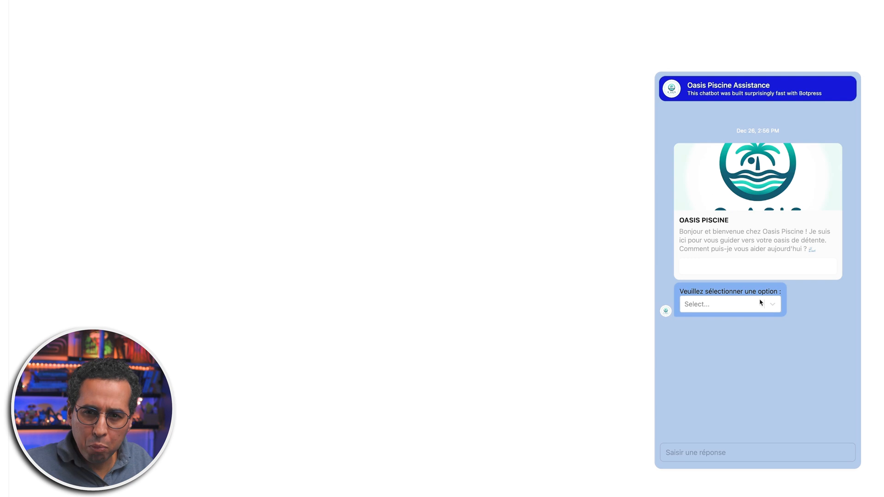
click(772, 305)
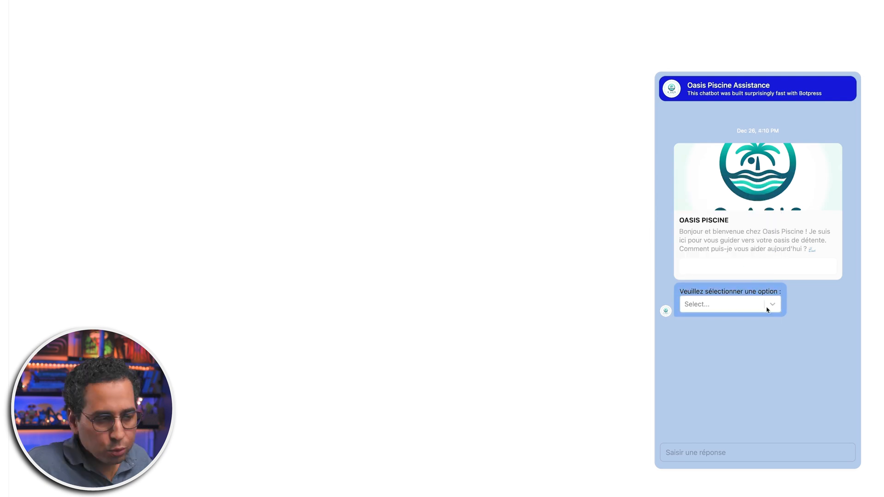
click(767, 305)
click(755, 283)
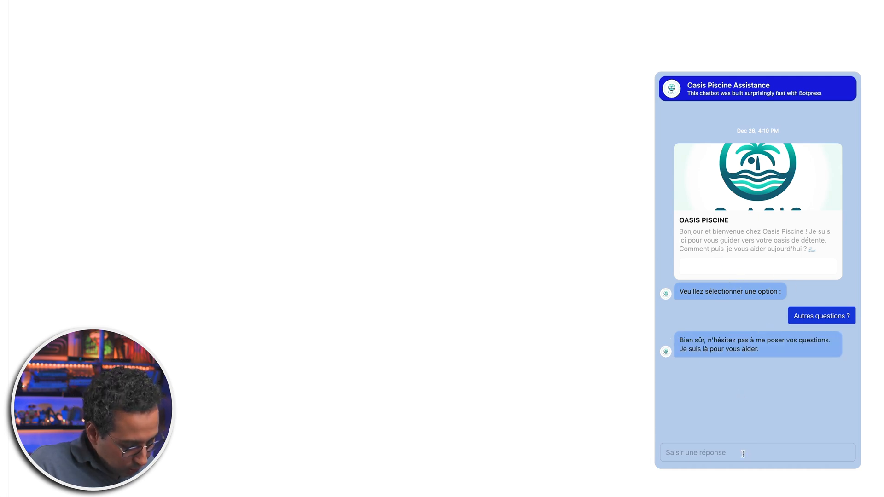
- Ask the bot 'Comment fonctionne une pompe de piscine ?' and review its sourced answer
click(764, 452)
text(Comment foi)
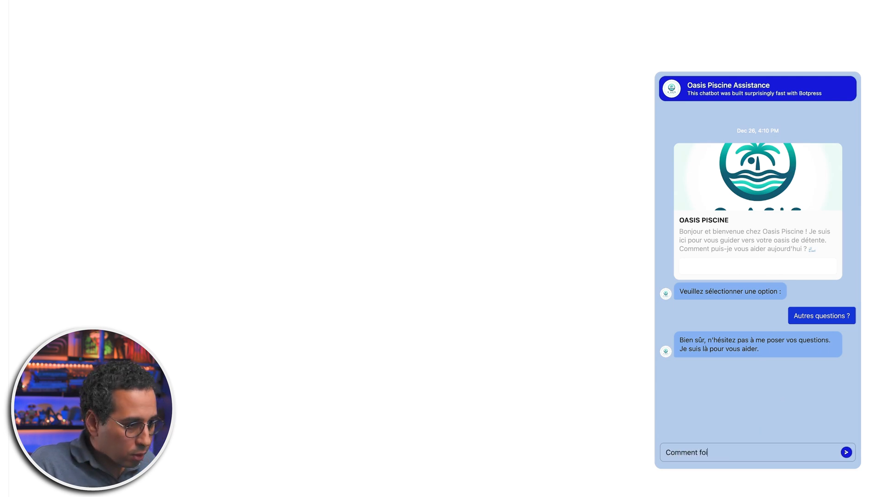
key(BackSpace)
text(nction)
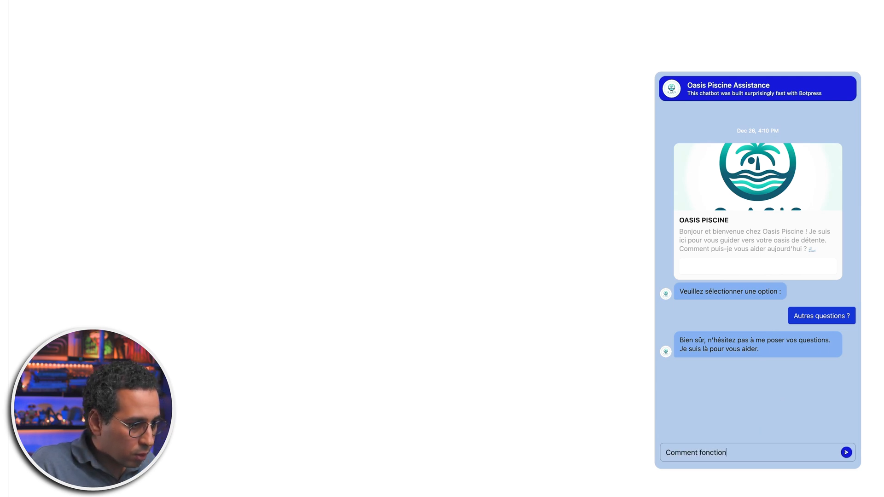
text(ne une pomp)
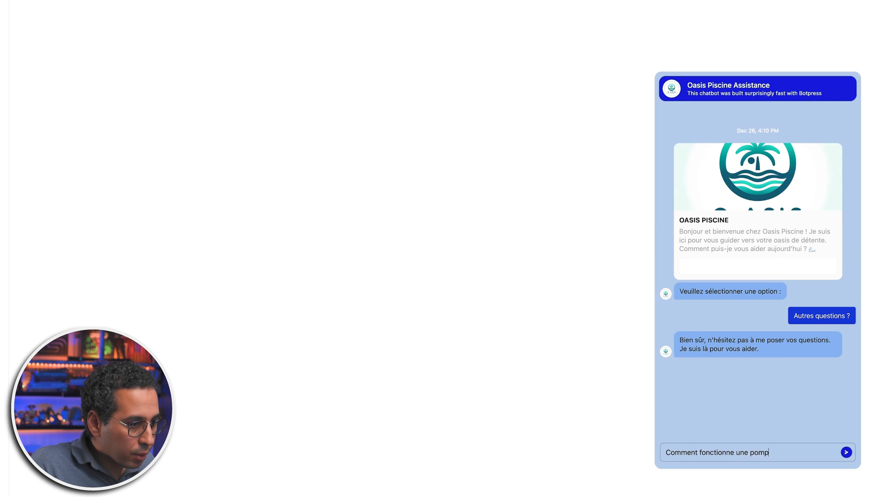
text(e de piscine ?)
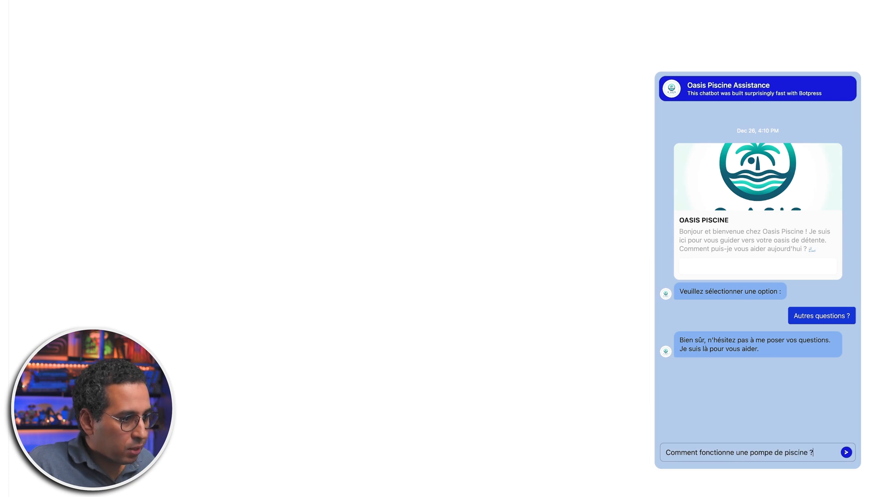
key(Return)
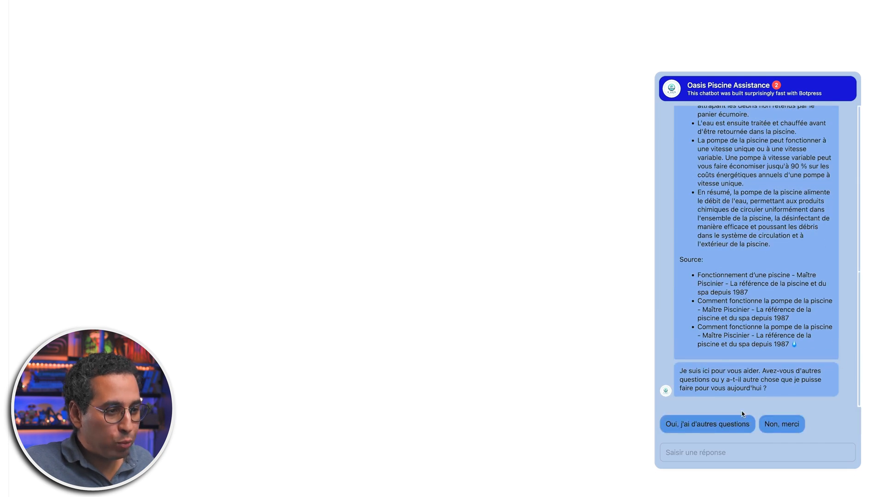
scroll(735, 284, up, 3)
scroll(738, 240, down, 3)
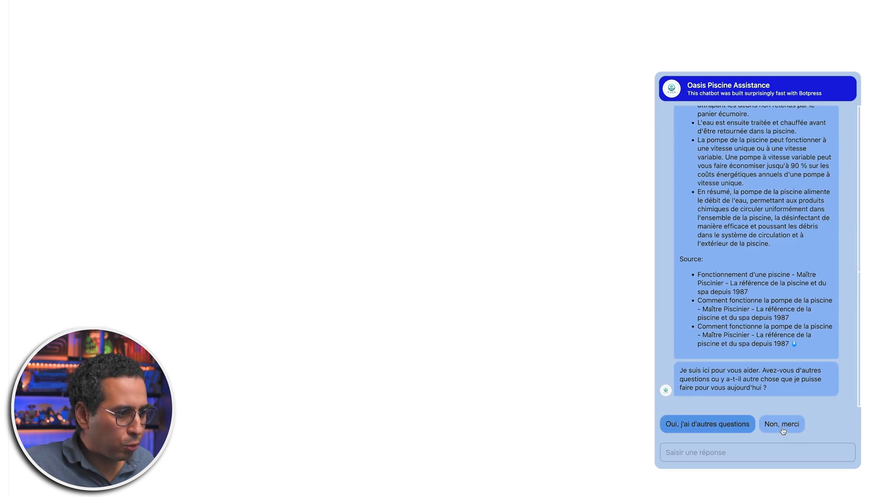